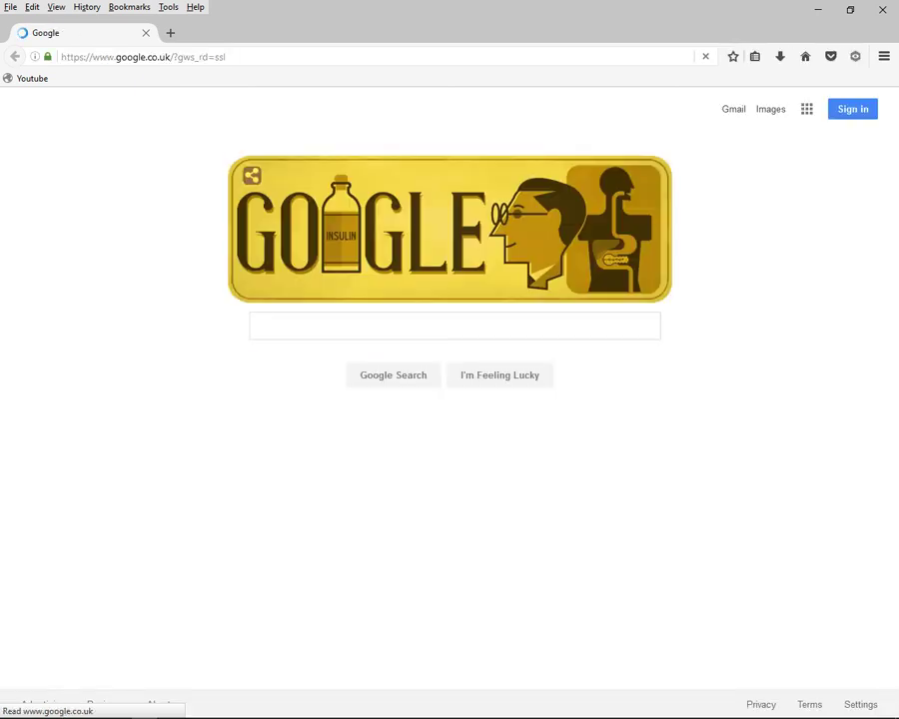
Search Google Images for "moon"
{"action": "left_click", "coordinate": [770, 109]}
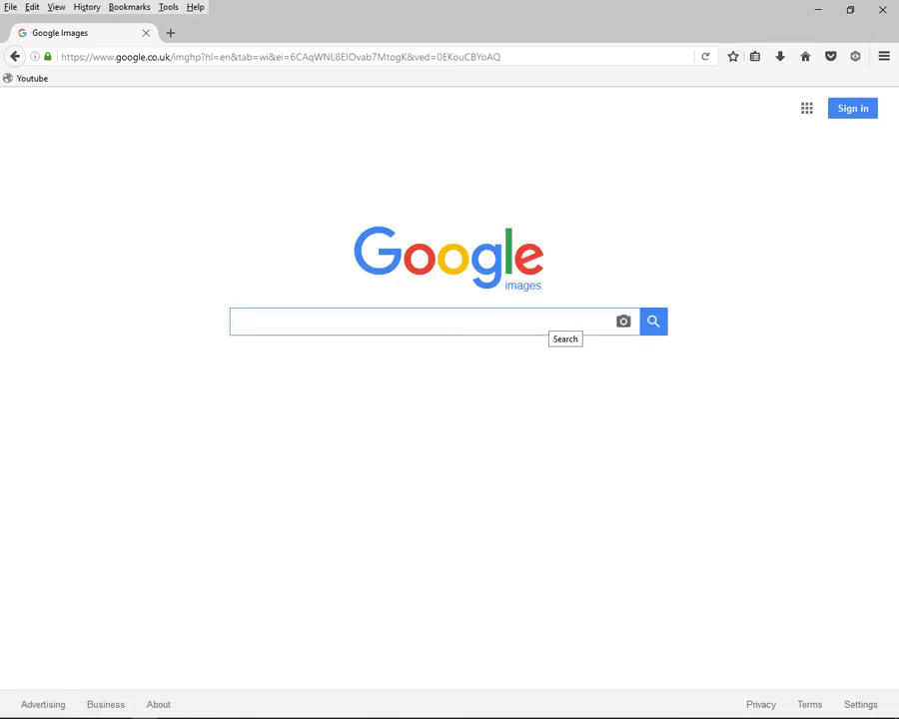
{"action": "type", "text": "moon"}
{"action": "key", "text": "Return"}
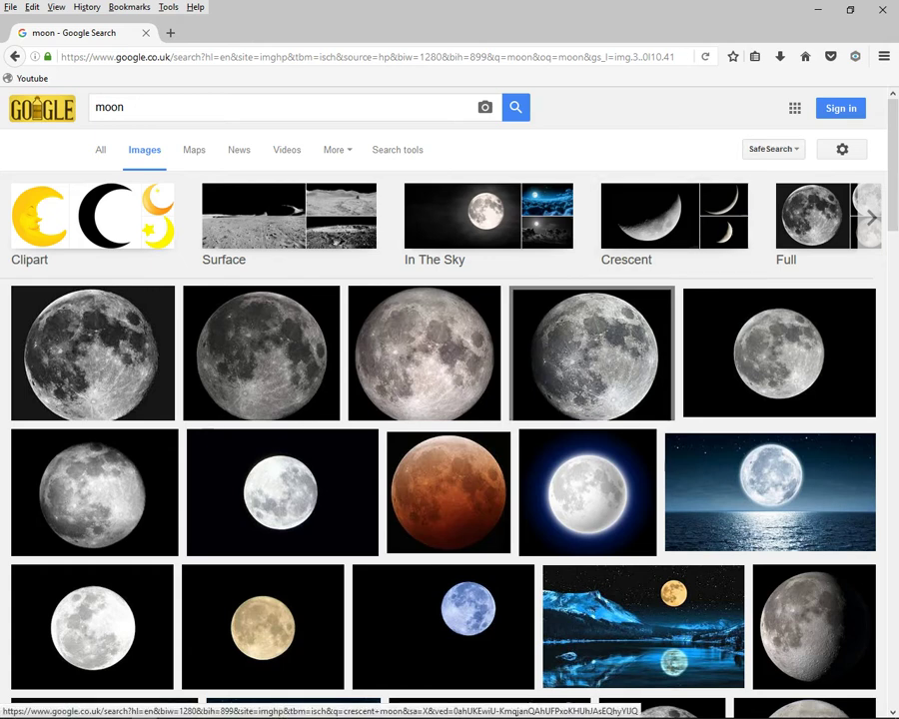
Filter the moon image results to sizes larger than 1024×768
{"action": "left_click", "coordinate": [397, 149]}
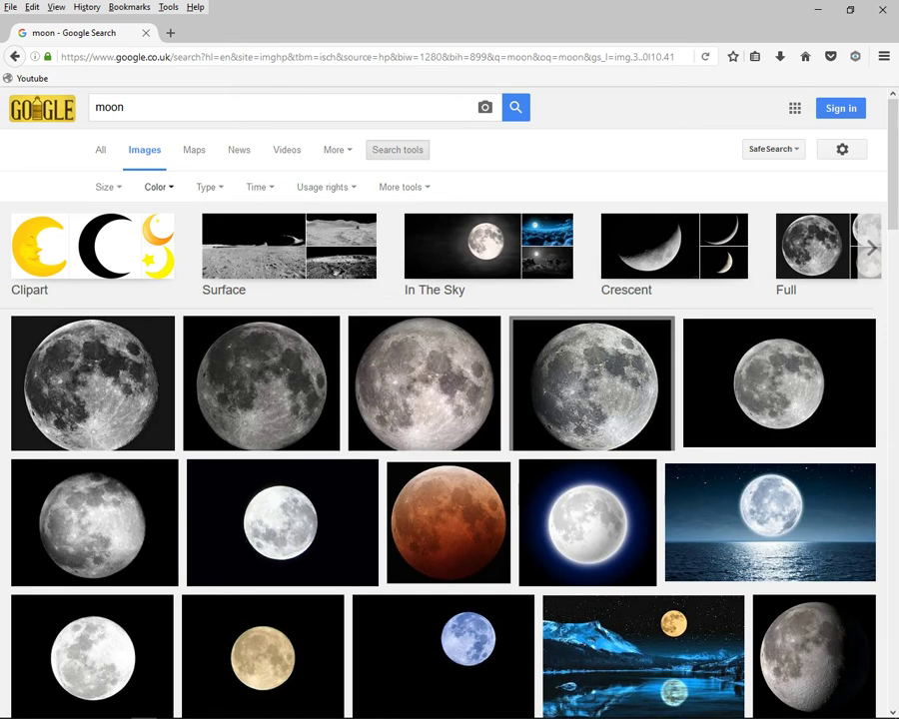
{"action": "left_click", "coordinate": [107, 187]}
{"action": "mouse_move", "coordinate": [120, 290]}
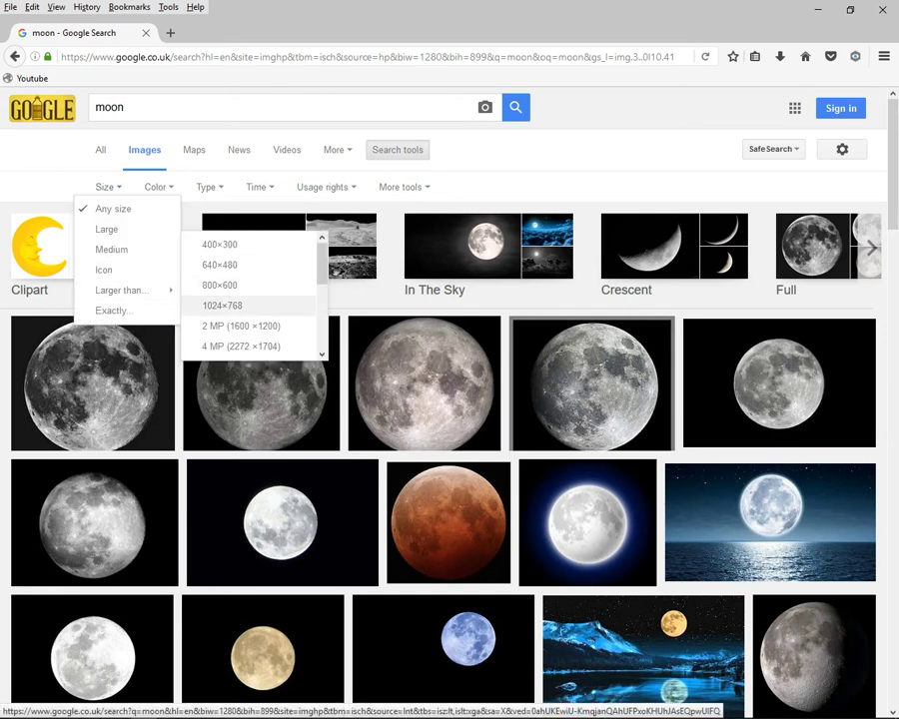
{"action": "left_click", "coordinate": [222, 305]}
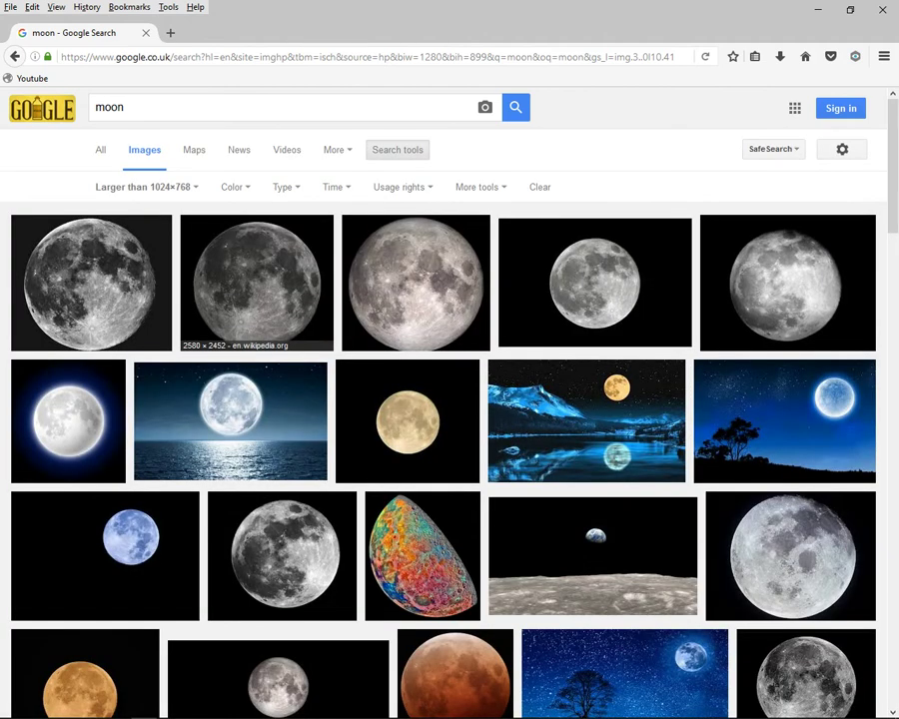
Open the Shaw Academy full moon photo at full size and check its detail at actual size
{"action": "left_click", "coordinate": [594, 283]}
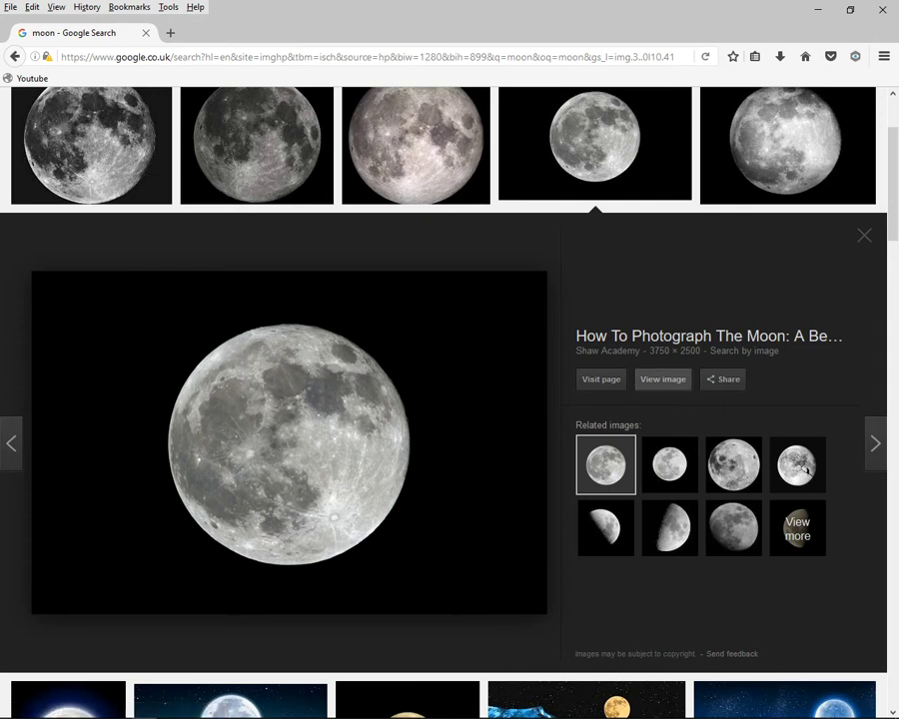
{"action": "left_click", "coordinate": [663, 379]}
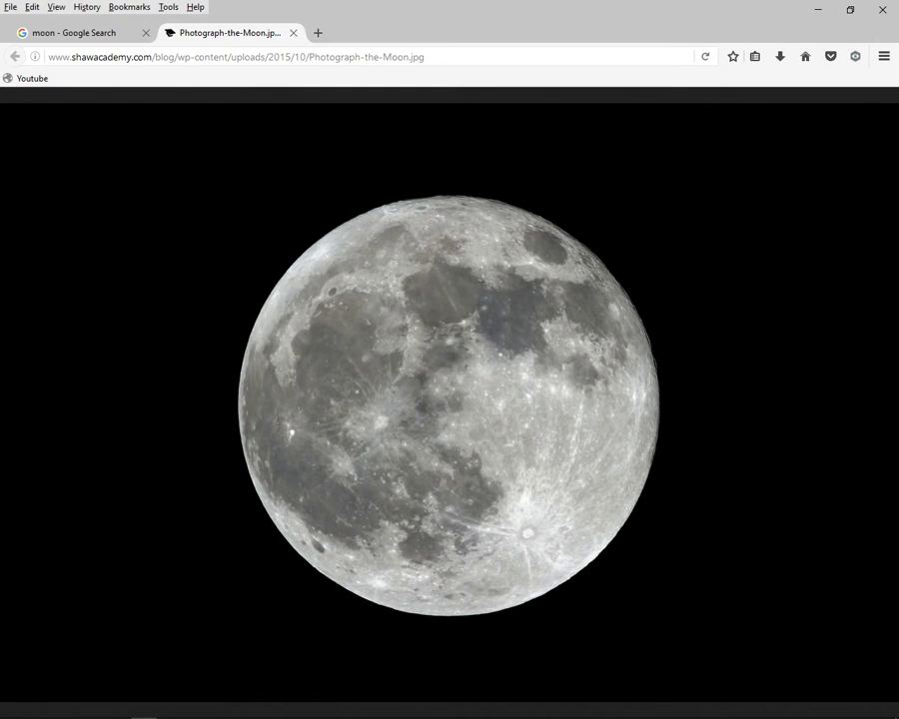
{"action": "left_click", "coordinate": [424, 396]}
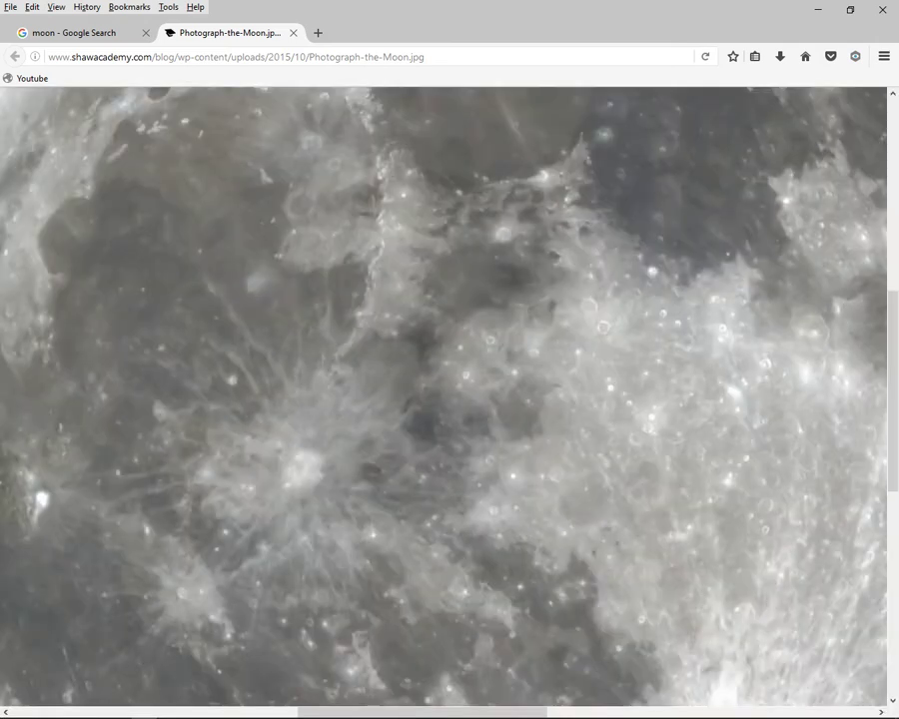
{"action": "left_click", "coordinate": [424, 396]}
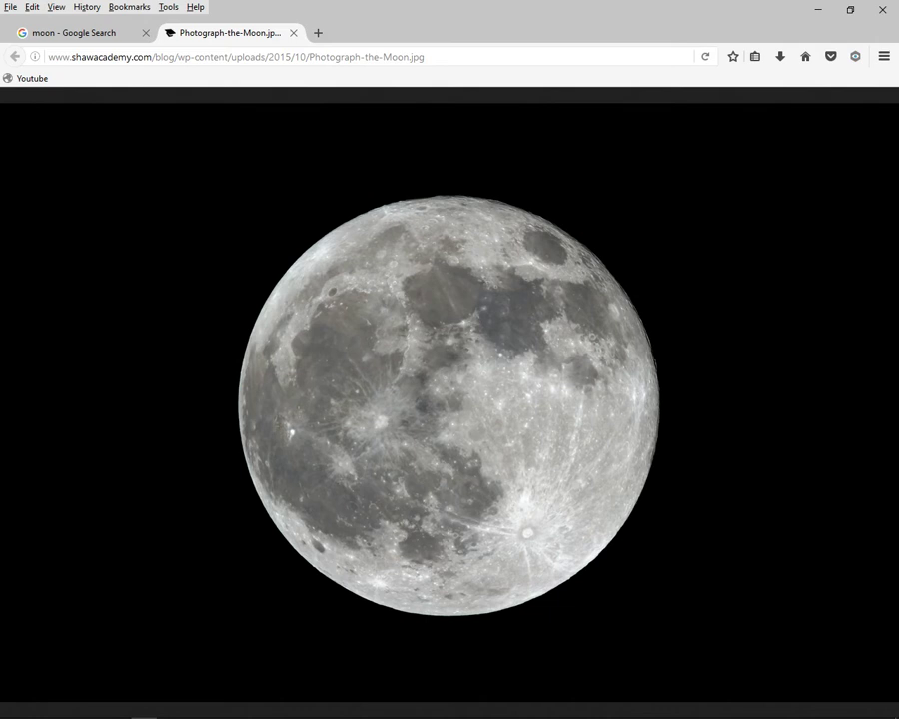
Save the moon photo to the Desktop as Photograph-the-Moon.jpg and close its tab
{"action": "right_click", "coordinate": [414, 370]}
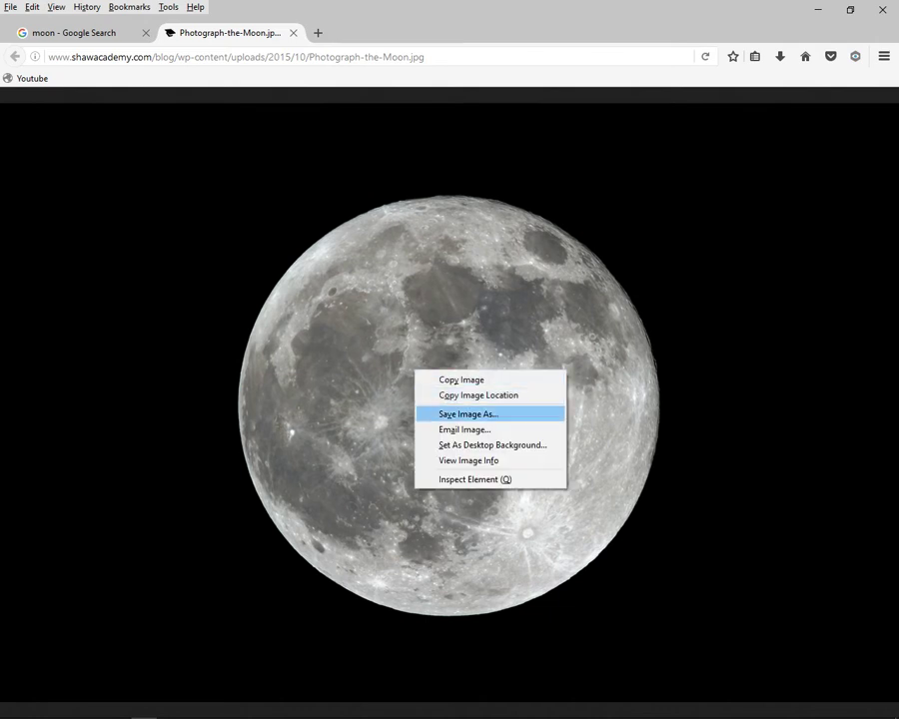
{"action": "left_click", "coordinate": [469, 414]}
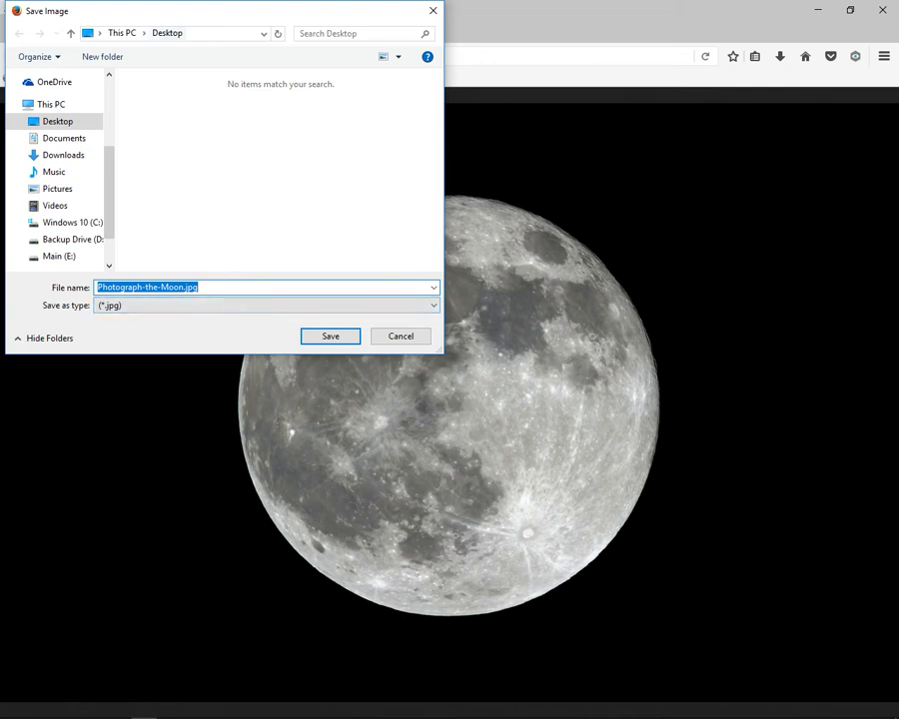
{"action": "left_click", "coordinate": [330, 336]}
{"action": "key", "text": "Return"}
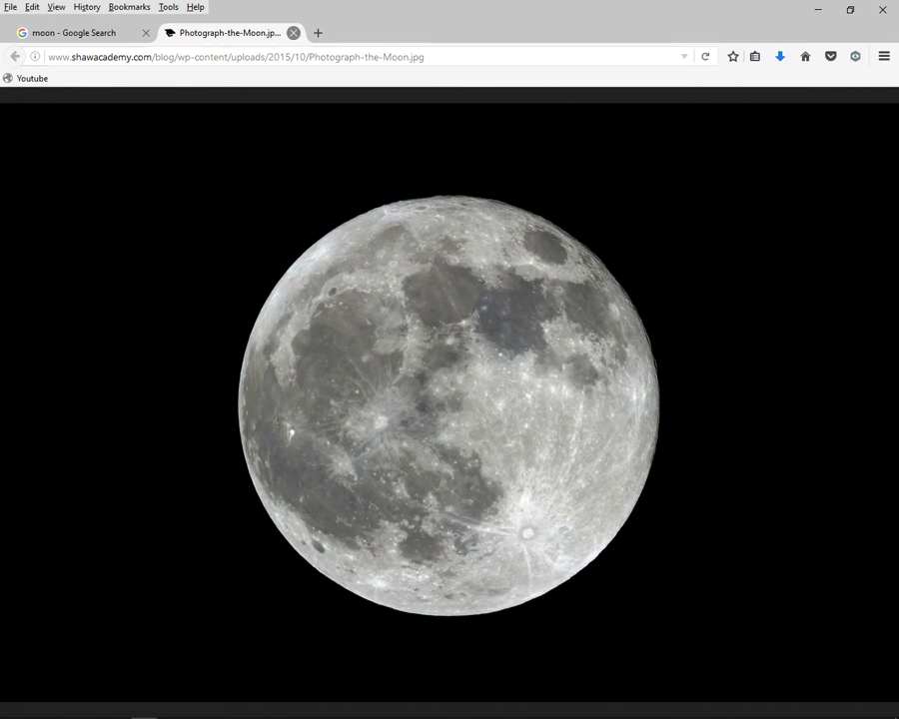
{"action": "left_click", "coordinate": [293, 33]}
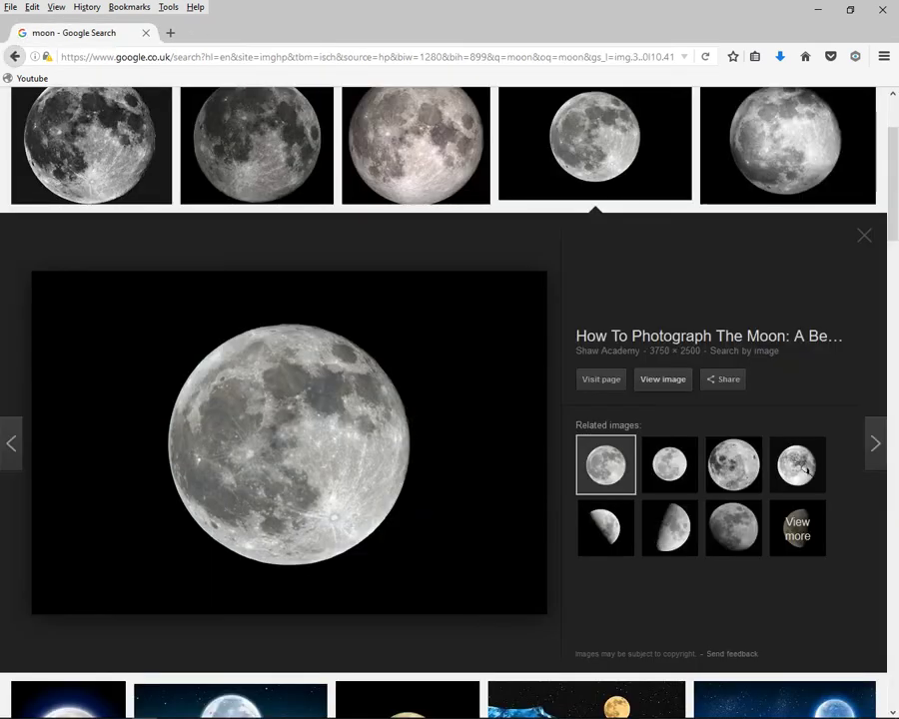
Return to the Google Images start page and search for "forest silhouette"
{"action": "left_click", "coordinate": [15, 56]}
{"action": "left_click", "coordinate": [15, 56]}
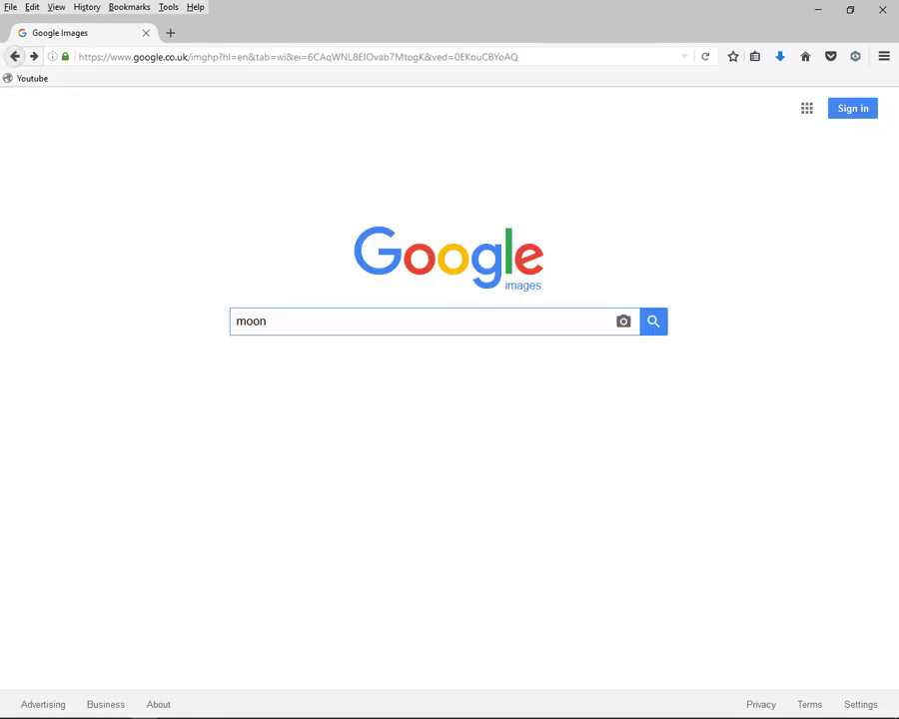
{"action": "key", "text": "ctrl+a"}
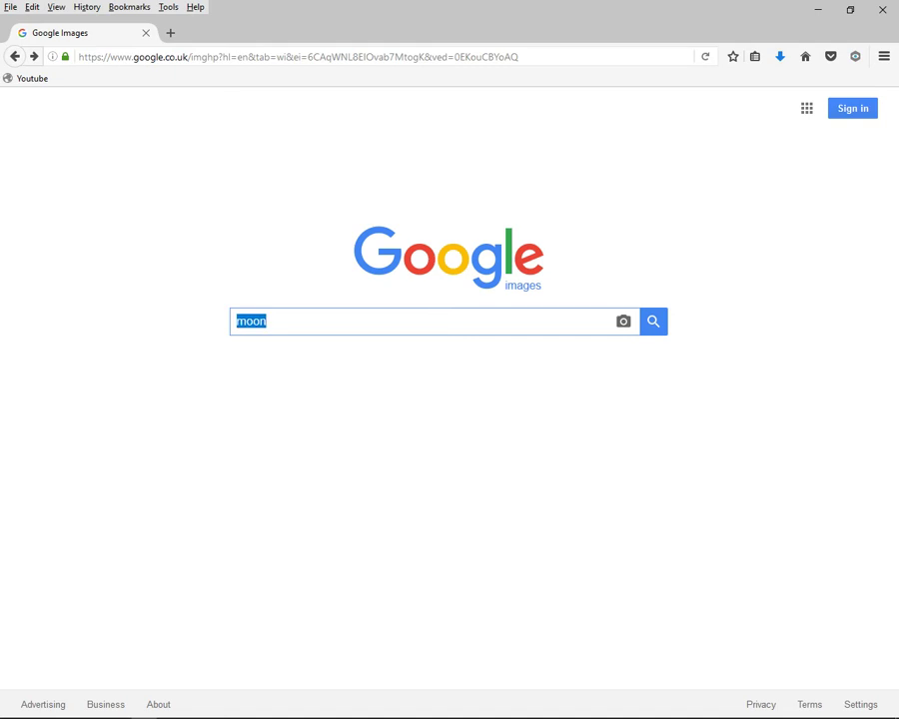
{"action": "type", "text": "fore"}
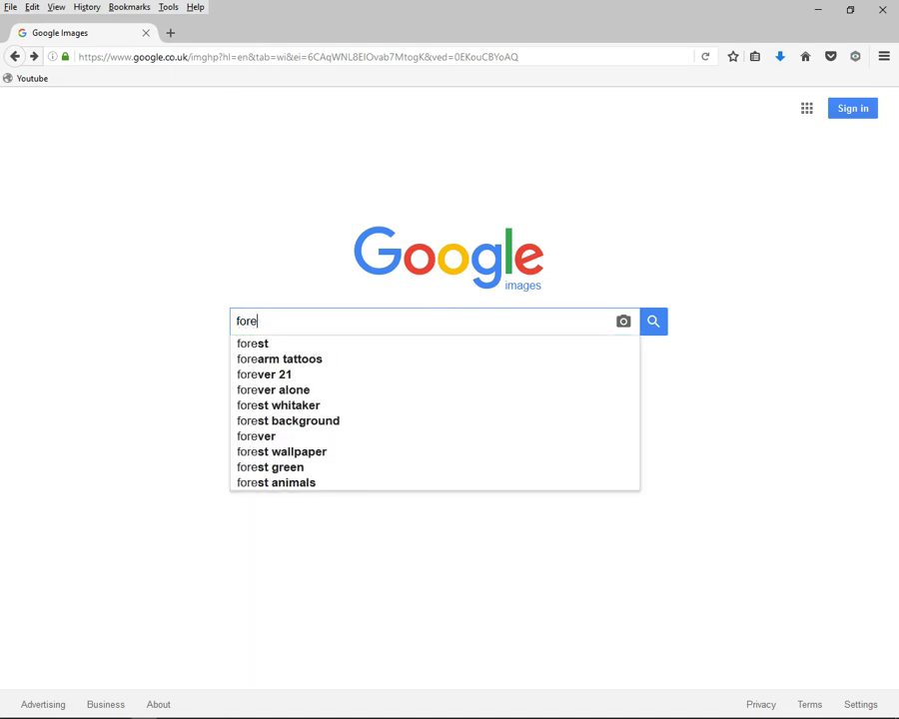
{"action": "type", "text": "st si"}
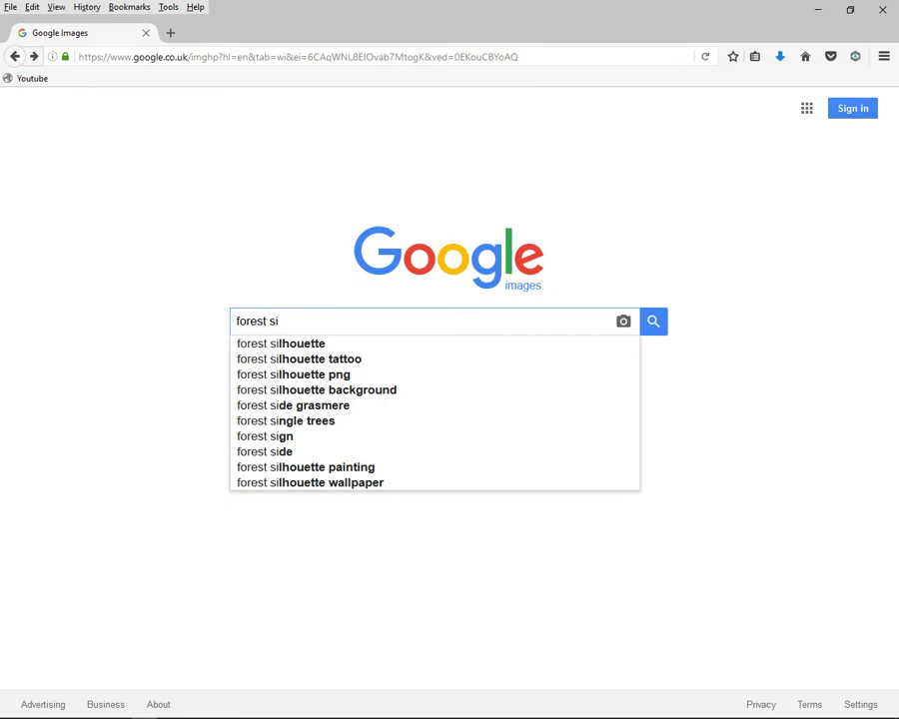
{"action": "key", "text": "Down"}
{"action": "key", "text": "Return"}
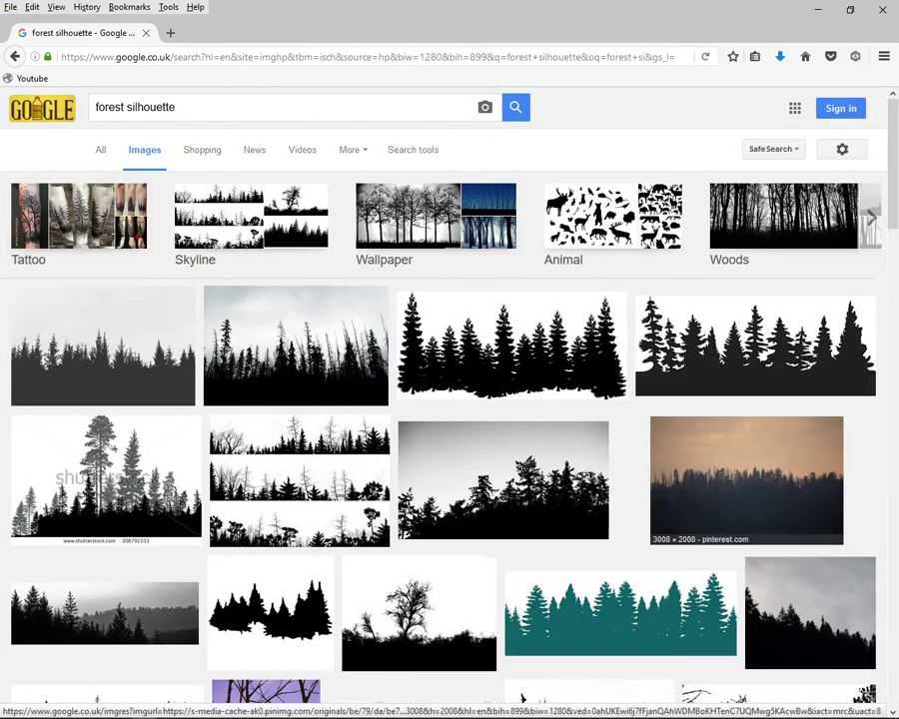
Open the Pinterest pine tree silhouette with the orange sky at full size and check its detail
{"action": "left_click", "coordinate": [746, 479]}
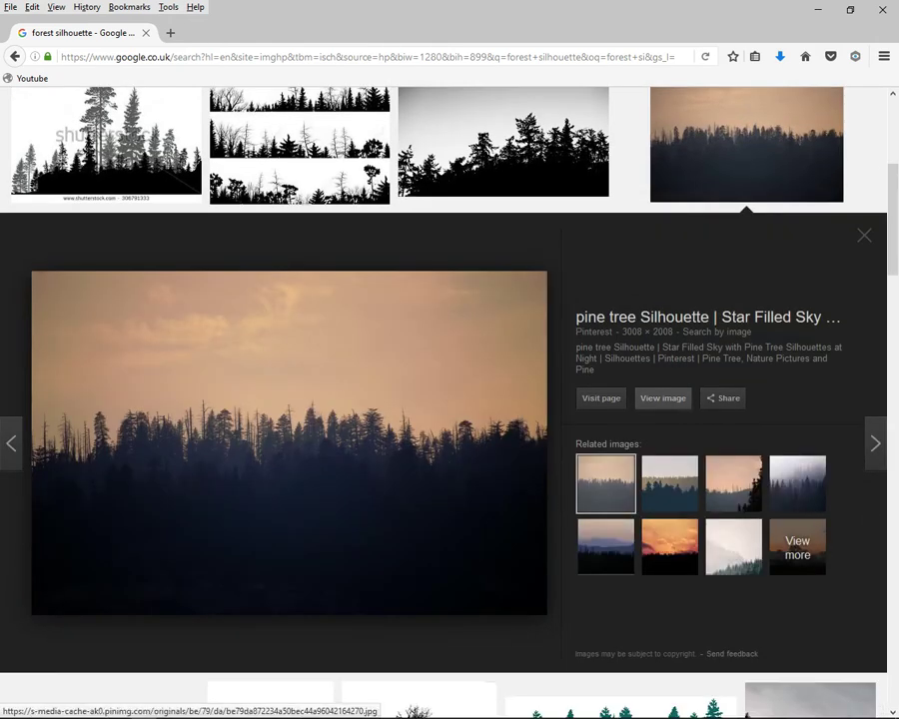
{"action": "left_click", "coordinate": [662, 397]}
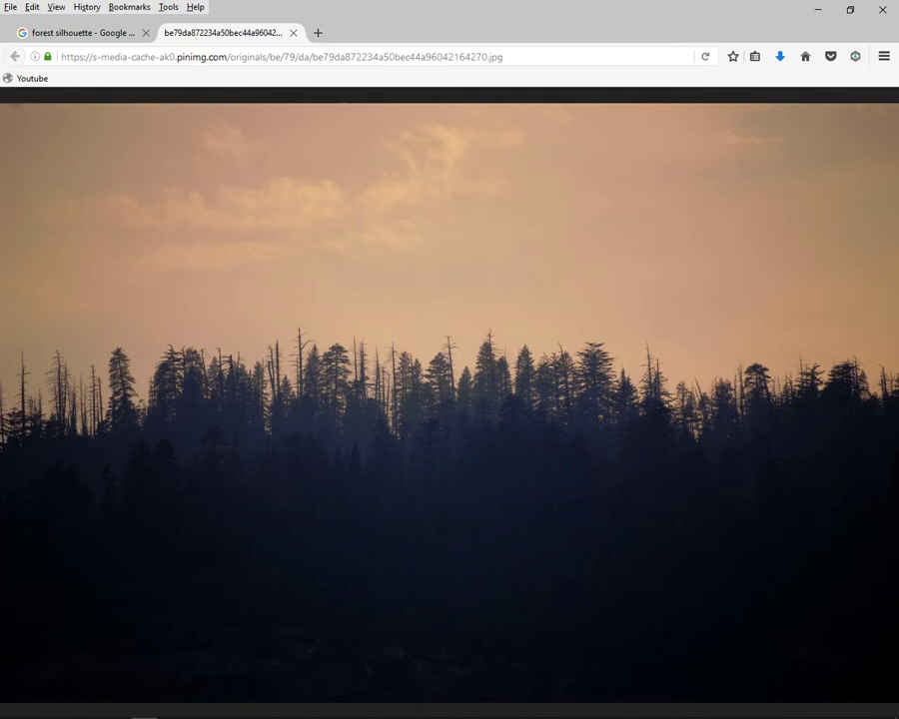
{"action": "left_click", "coordinate": [381, 314]}
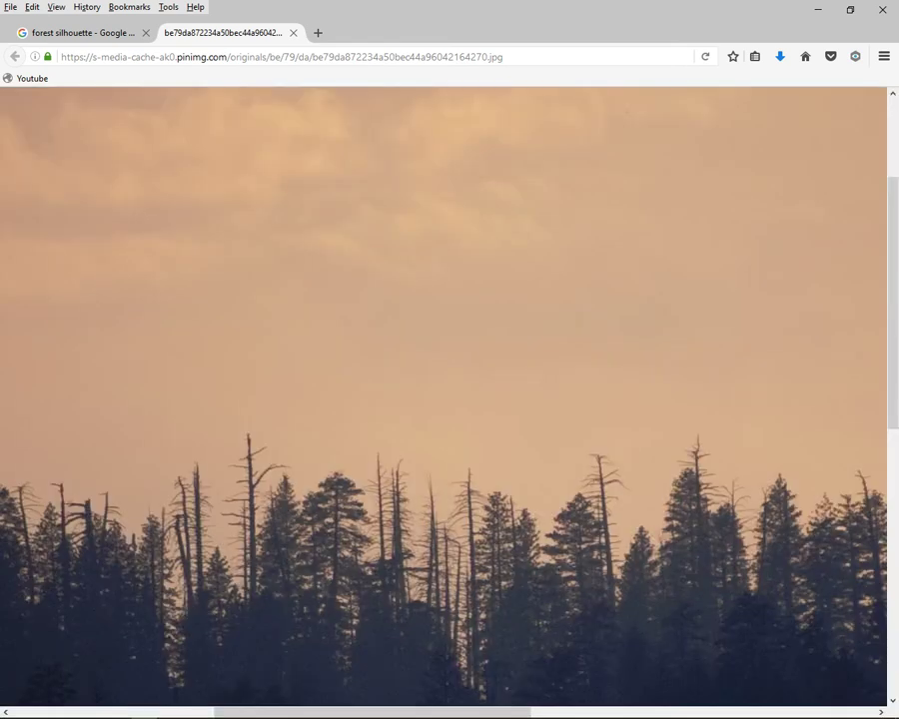
{"action": "left_click", "coordinate": [384, 313]}
Save the forest image to the Desktop under the name Forest and close the browser
{"action": "right_click", "coordinate": [383, 313]}
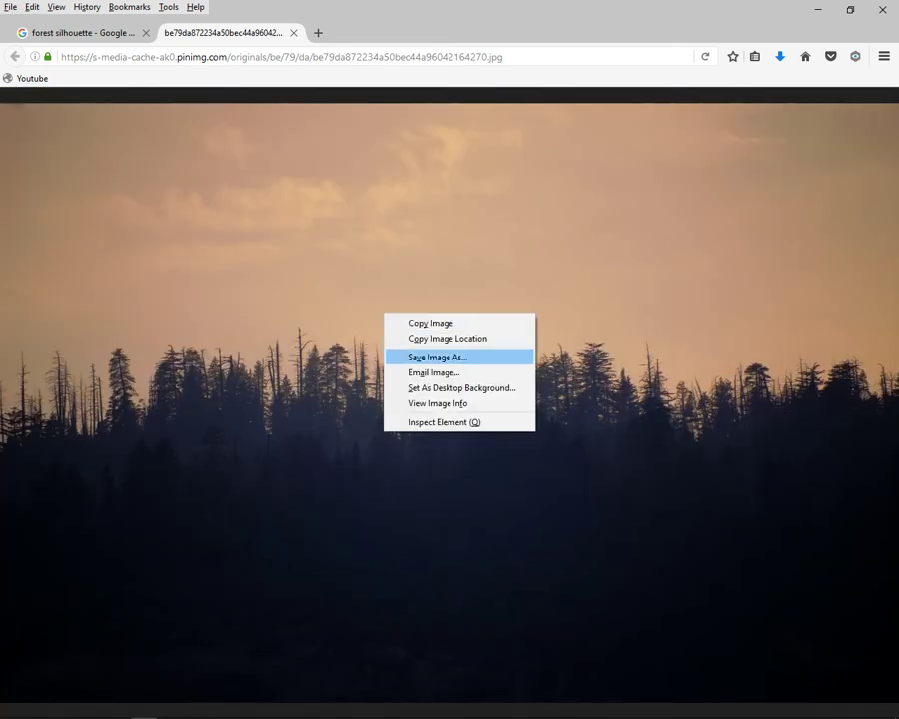
{"action": "key", "text": "Return"}
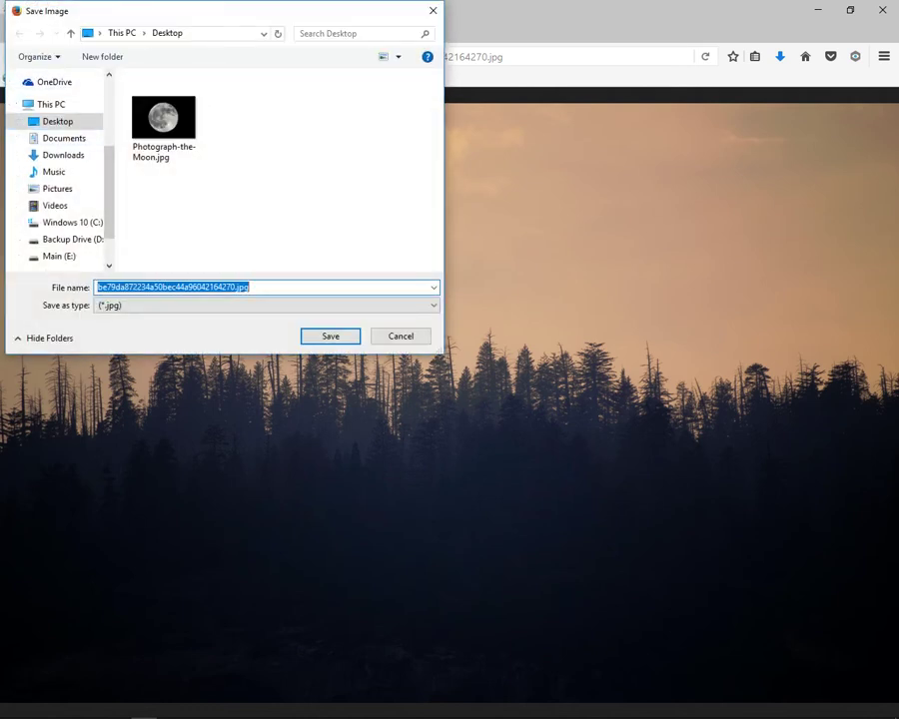
{"action": "type", "text": "F"}
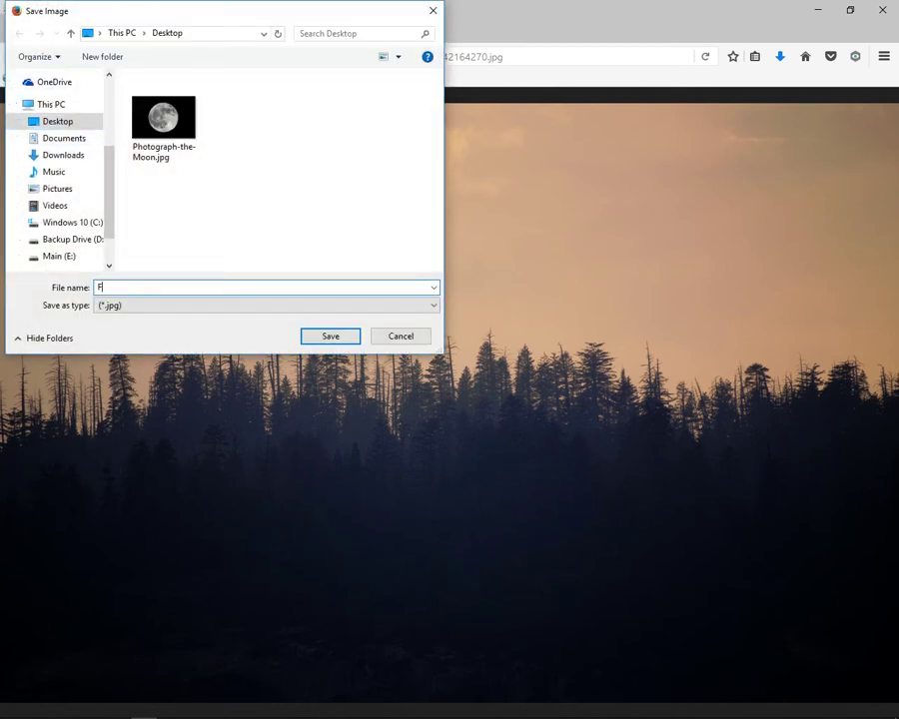
{"action": "type", "text": "orest"}
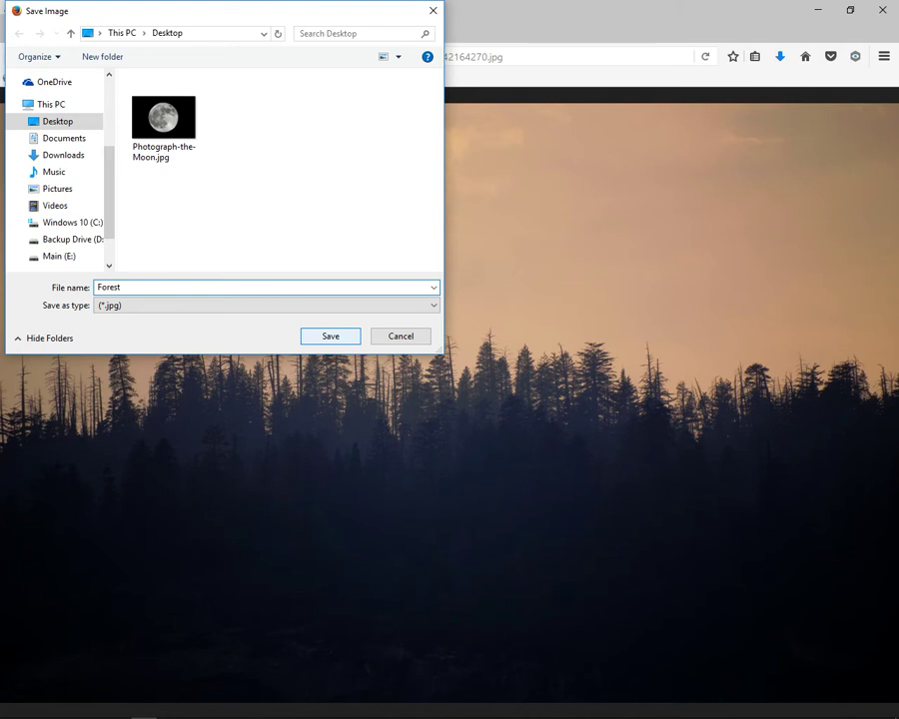
{"action": "key", "text": "Return"}
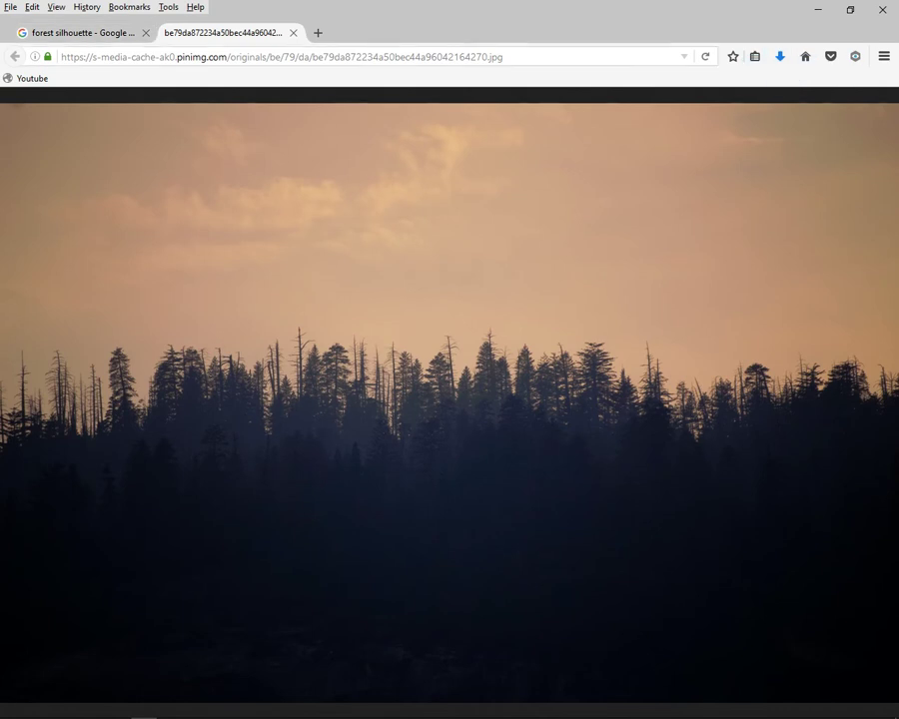
{"action": "left_click", "coordinate": [882, 9]}
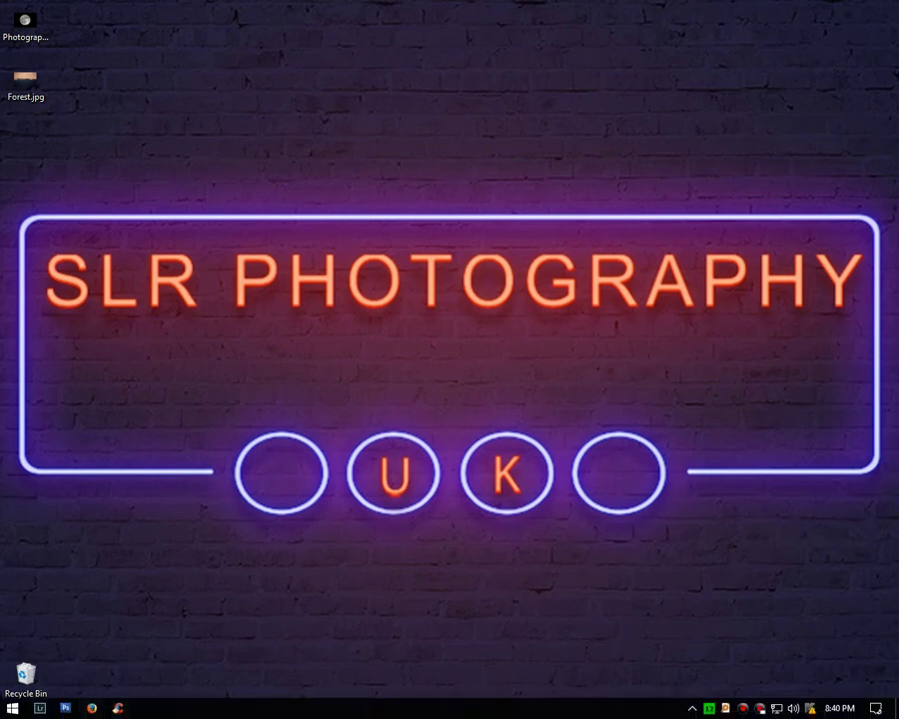
Launch Photoshop and open Forest.jpg from the Desktop
{"action": "left_click", "coordinate": [65, 708]}
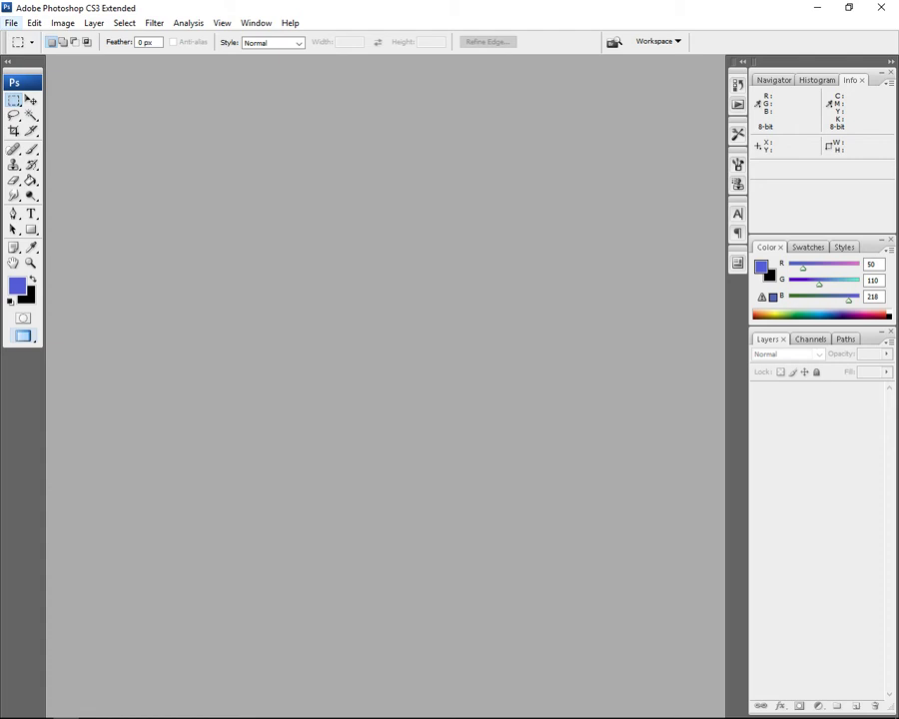
{"action": "left_click", "coordinate": [11, 23]}
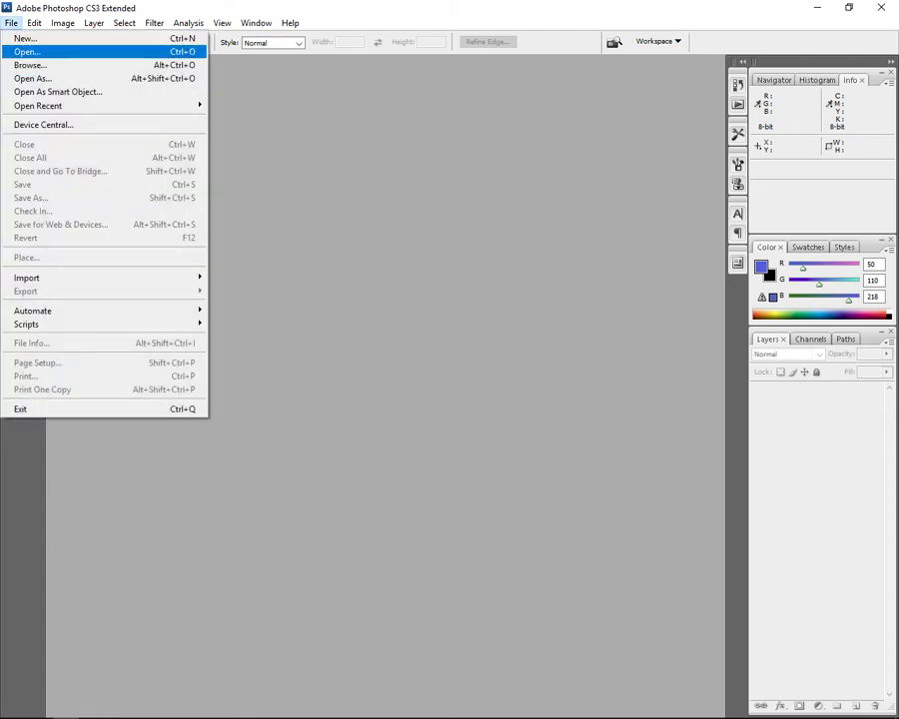
{"action": "left_click", "coordinate": [28, 52]}
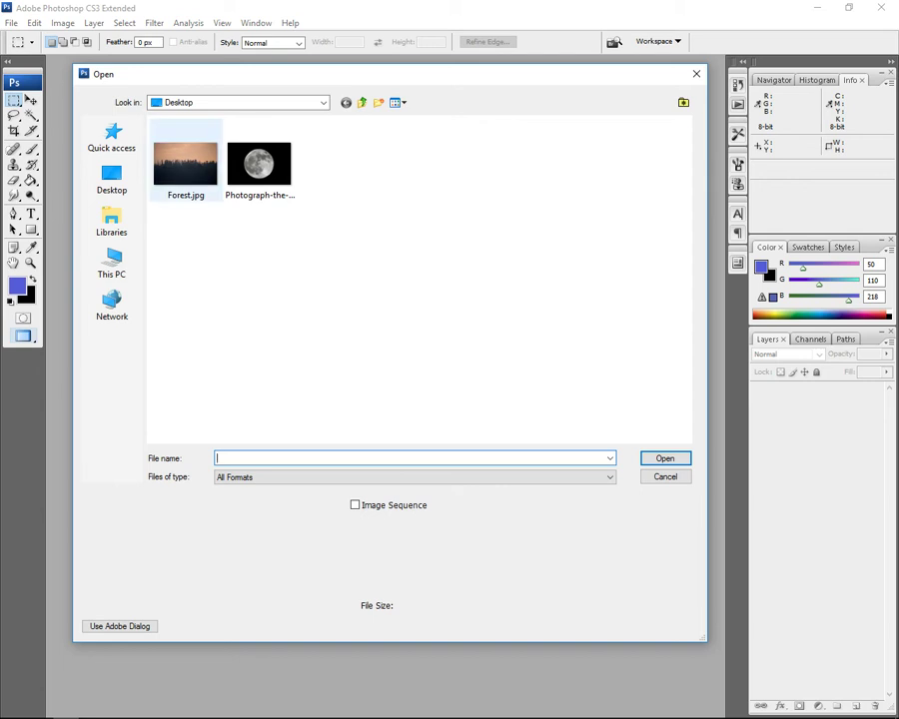
{"action": "double_click", "coordinate": [186, 170]}
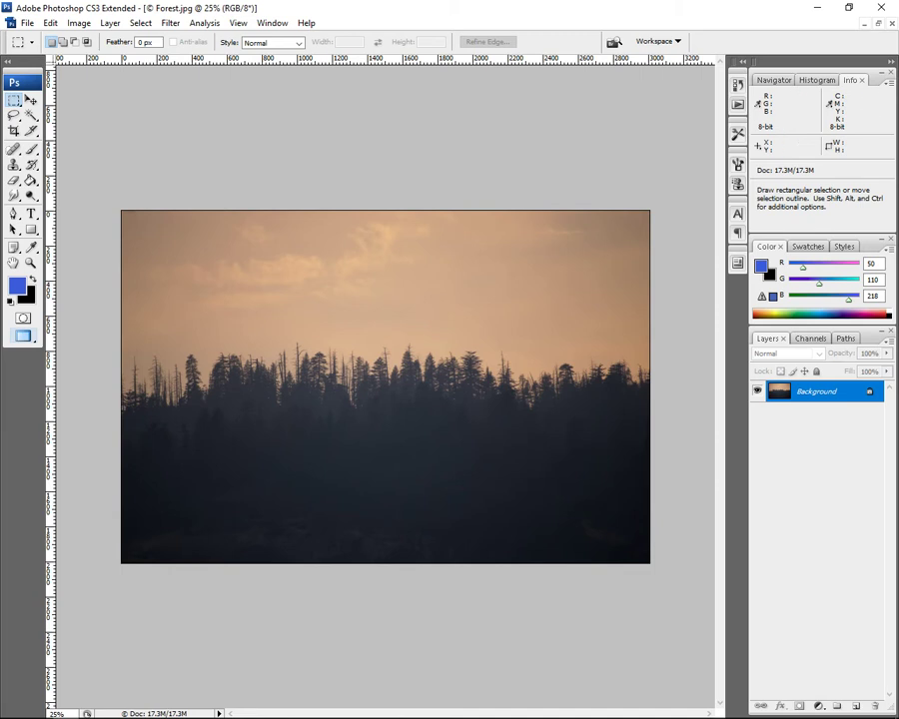
Open Photograph-the-Moon.jpg from the Desktop and convert its Background into a regular layer named Layer 0
{"action": "key", "text": "alt"}
{"action": "key", "text": "Down"}
{"action": "key", "text": "Down"}
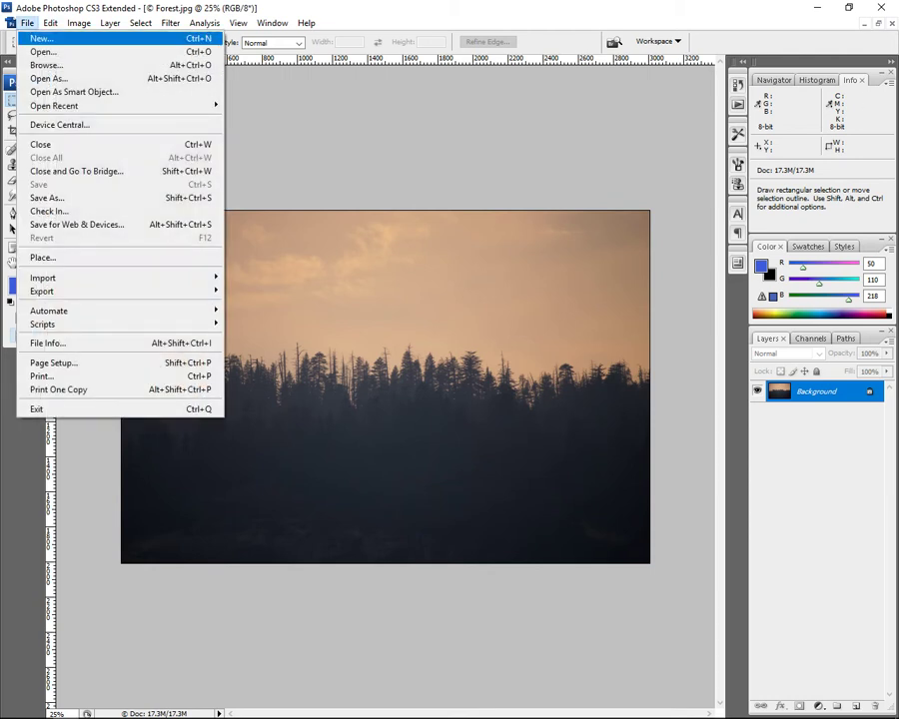
{"action": "key", "text": "Down"}
{"action": "key", "text": "Return"}
{"action": "double_click", "coordinate": [260, 165]}
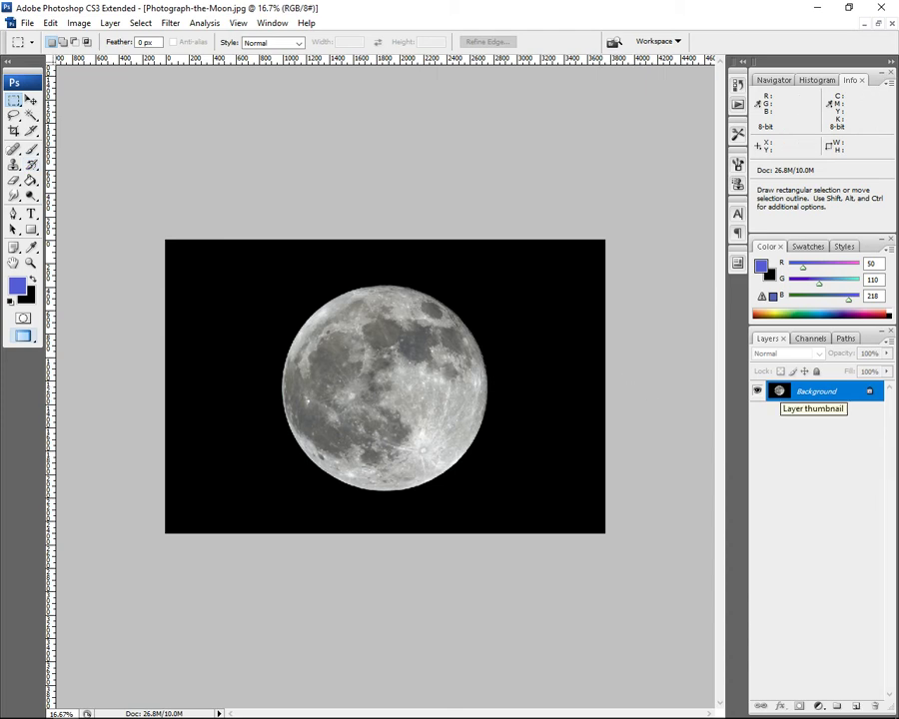
{"action": "double_click", "coordinate": [779, 391]}
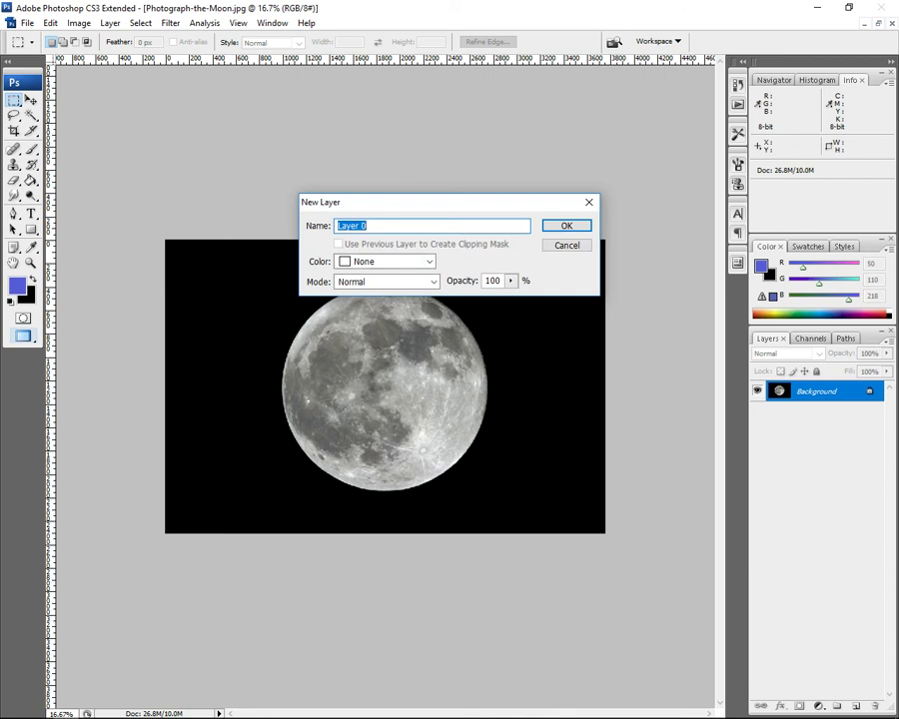
{"action": "left_click", "coordinate": [566, 225]}
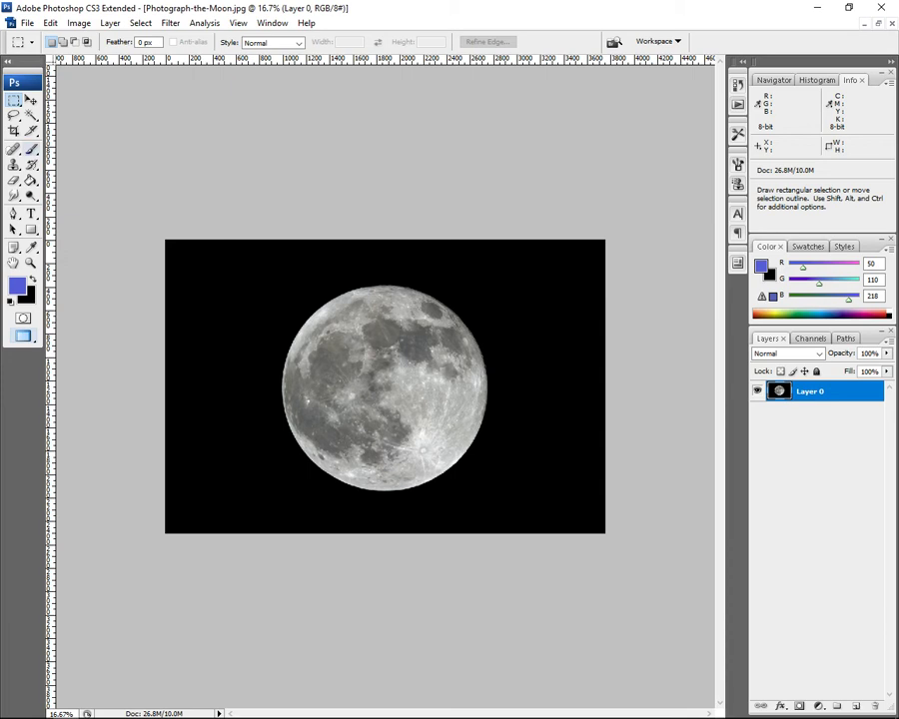
Select the black sky around the moon with the Magic Wand and invert the selection so it covers the moon
{"action": "left_click", "coordinate": [30, 262]}
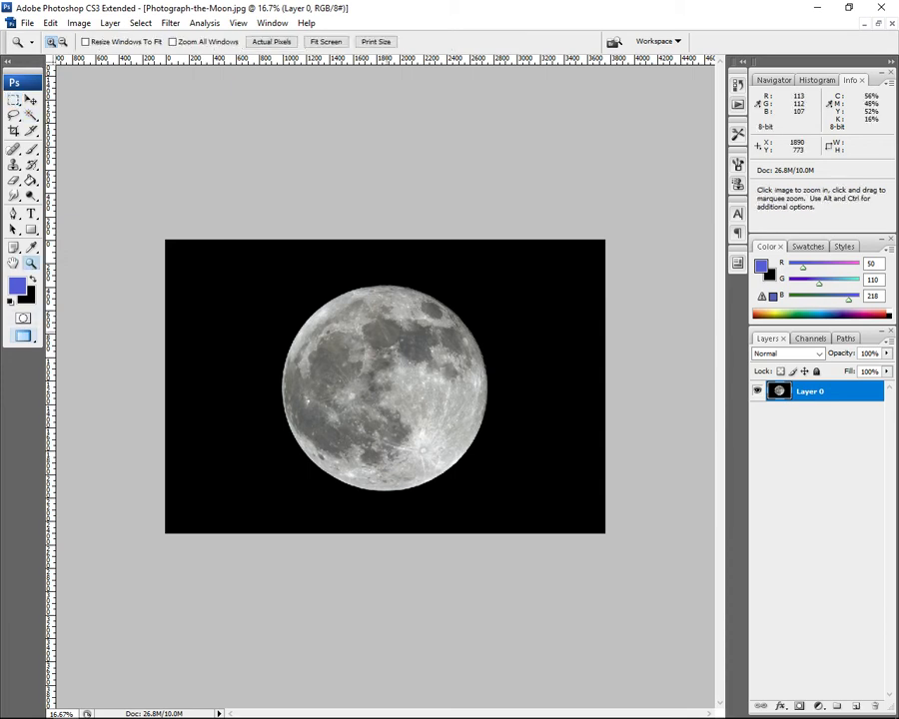
{"action": "left_click", "coordinate": [390, 333]}
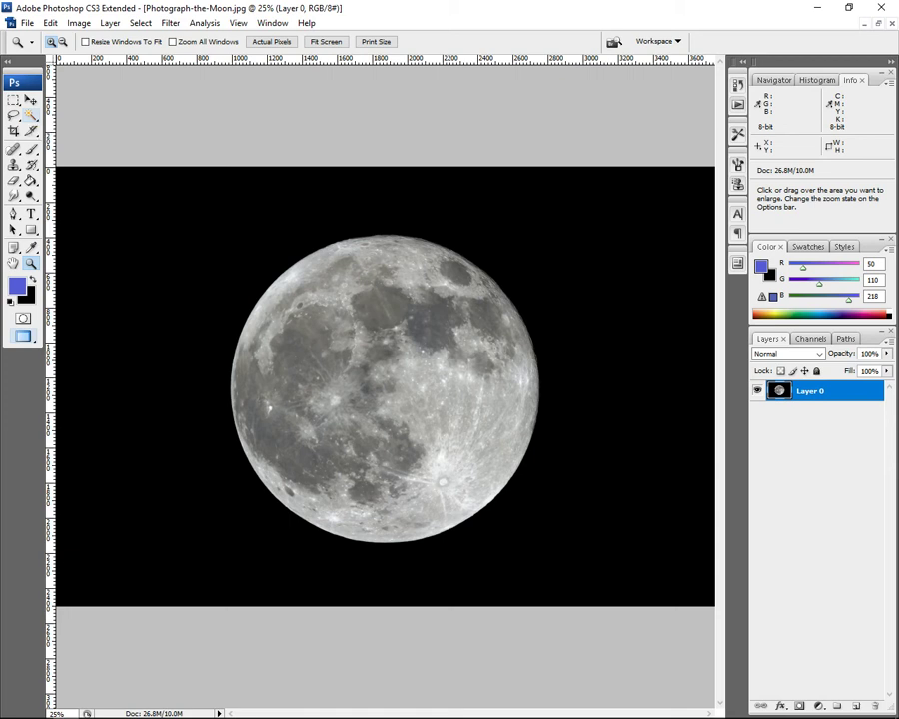
{"action": "left_click", "coordinate": [31, 114]}
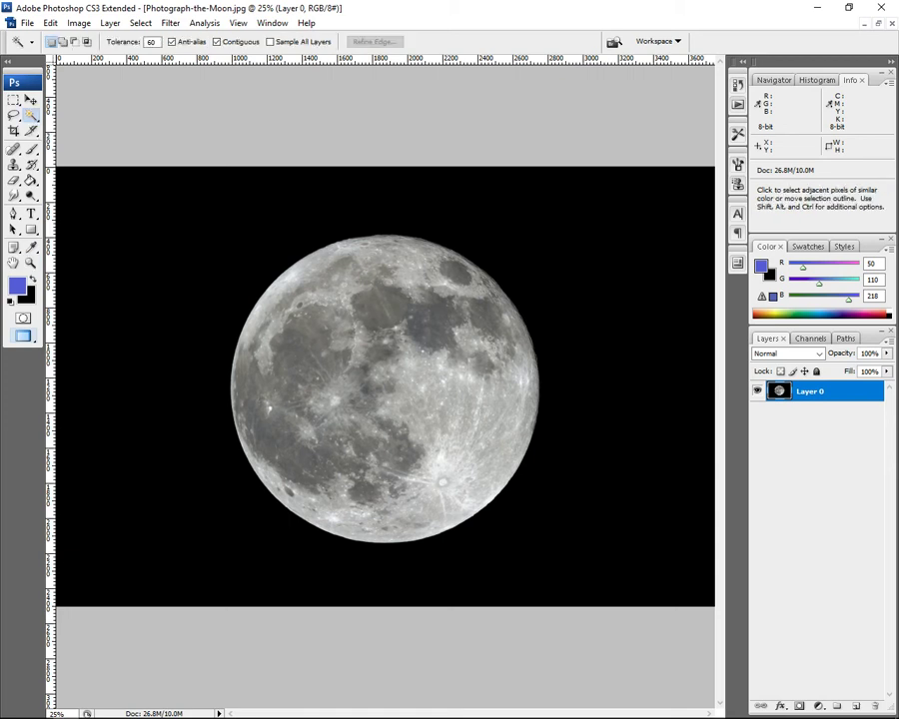
{"action": "left_click", "coordinate": [223, 219]}
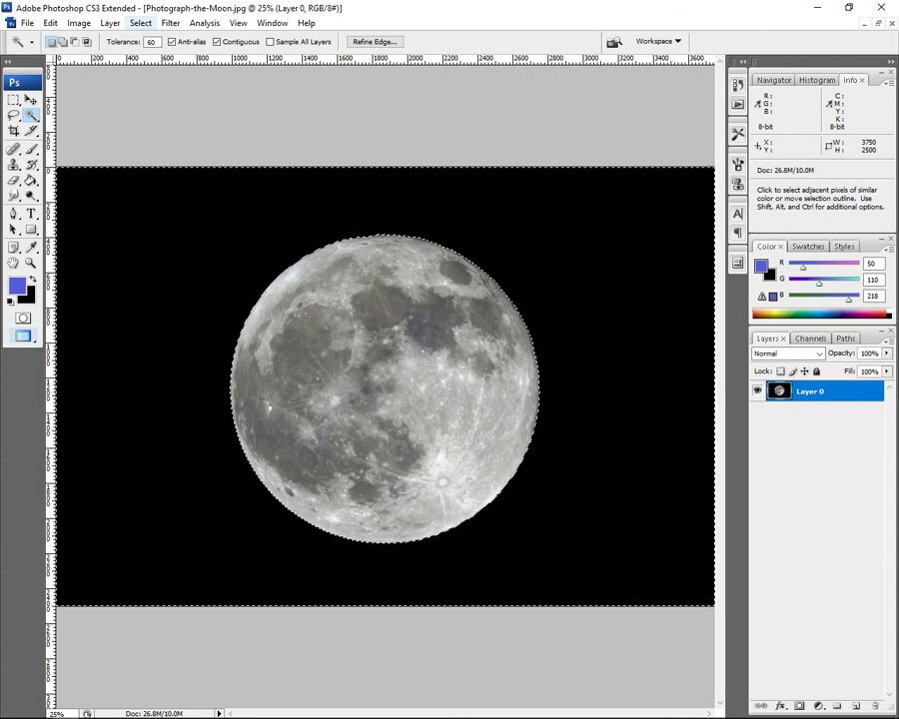
{"action": "left_click", "coordinate": [141, 23]}
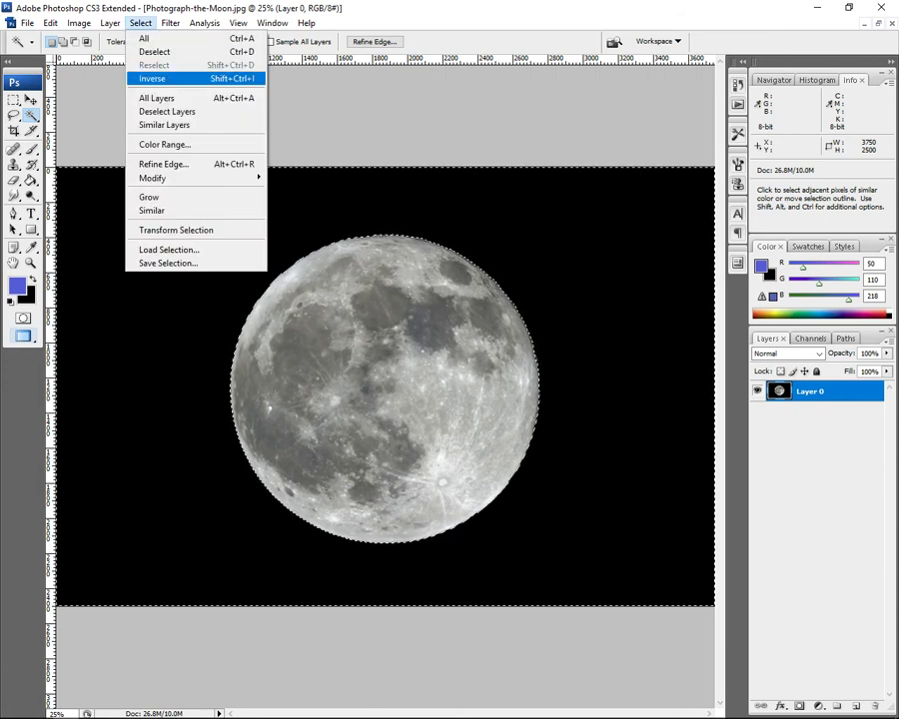
{"action": "left_click", "coordinate": [158, 78]}
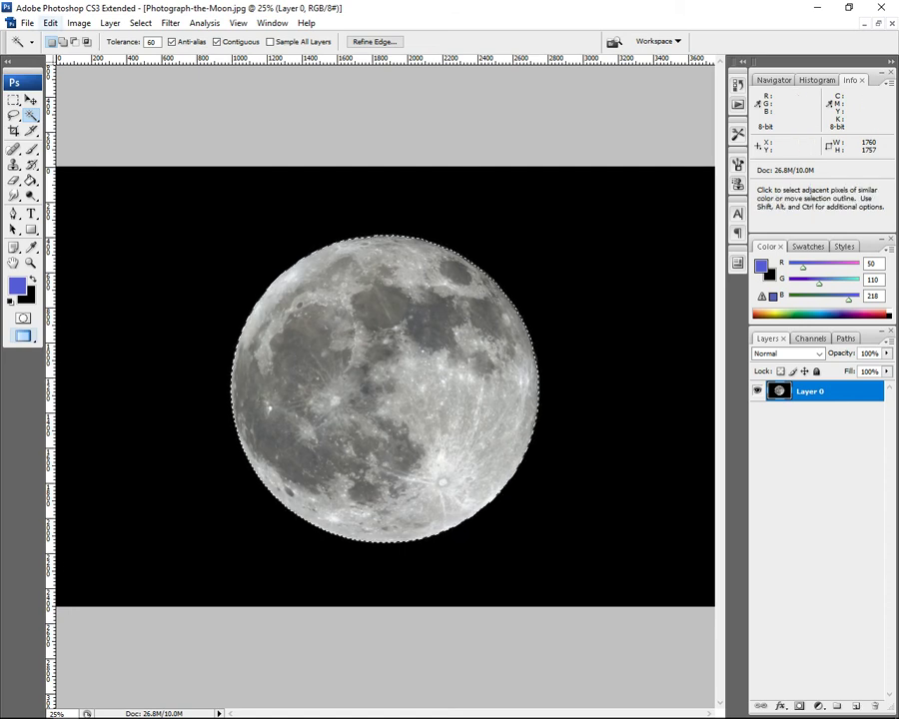
Cut the selected moon to the clipboard and close Photograph-the-Moon.jpg without saving its changes
{"action": "left_click", "coordinate": [50, 22]}
{"action": "left_click", "coordinate": [64, 105]}
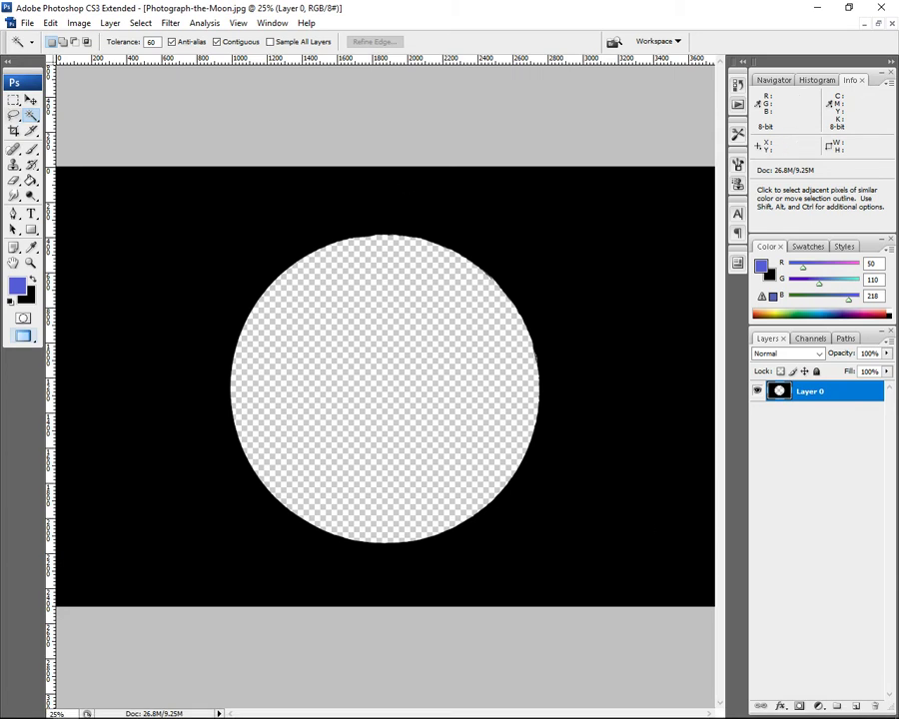
{"action": "left_click", "coordinate": [31, 99]}
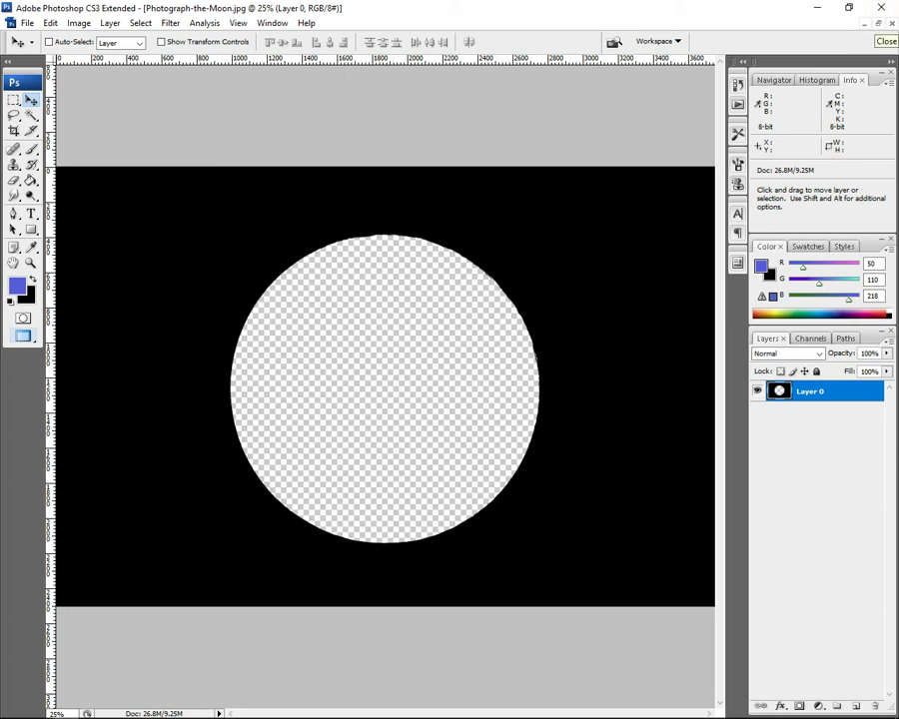
{"action": "left_click", "coordinate": [881, 7]}
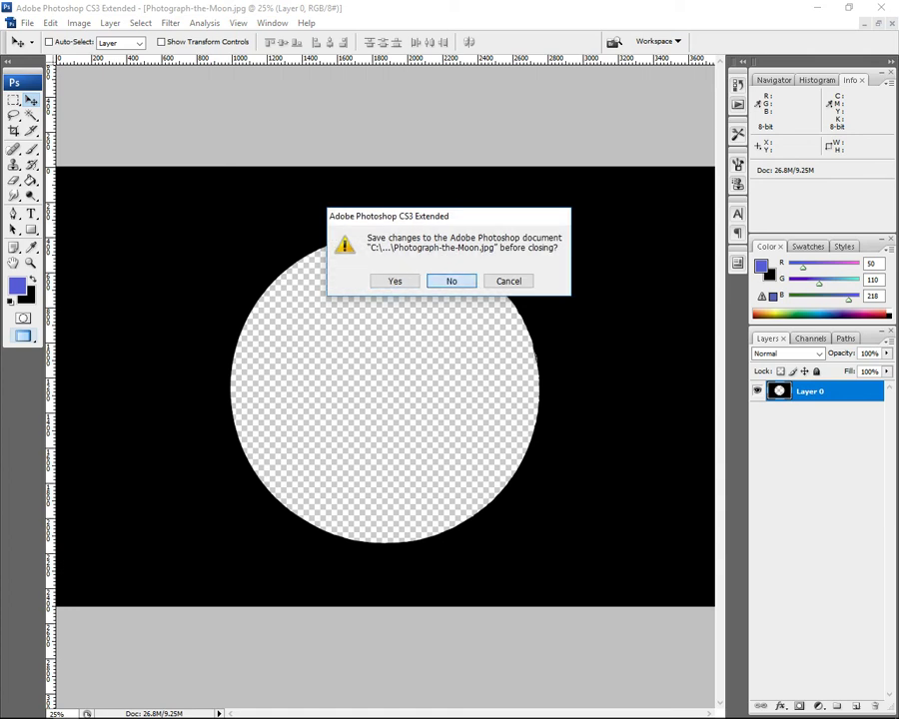
{"action": "left_click", "coordinate": [451, 281]}
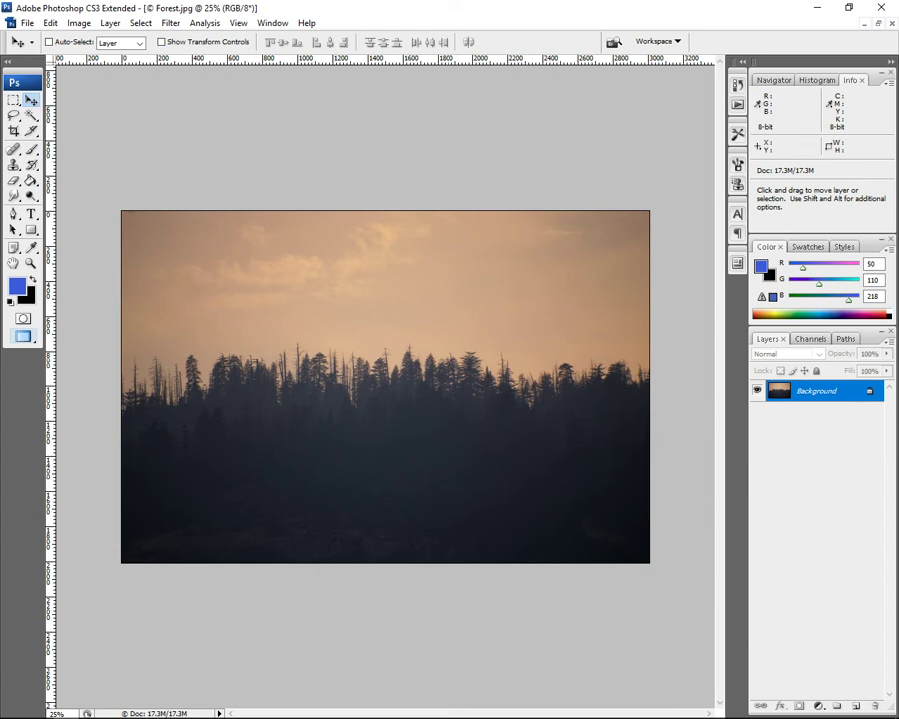
Convert the Background of Forest.jpg into a regular layer named Forest
{"action": "double_click", "coordinate": [816, 392]}
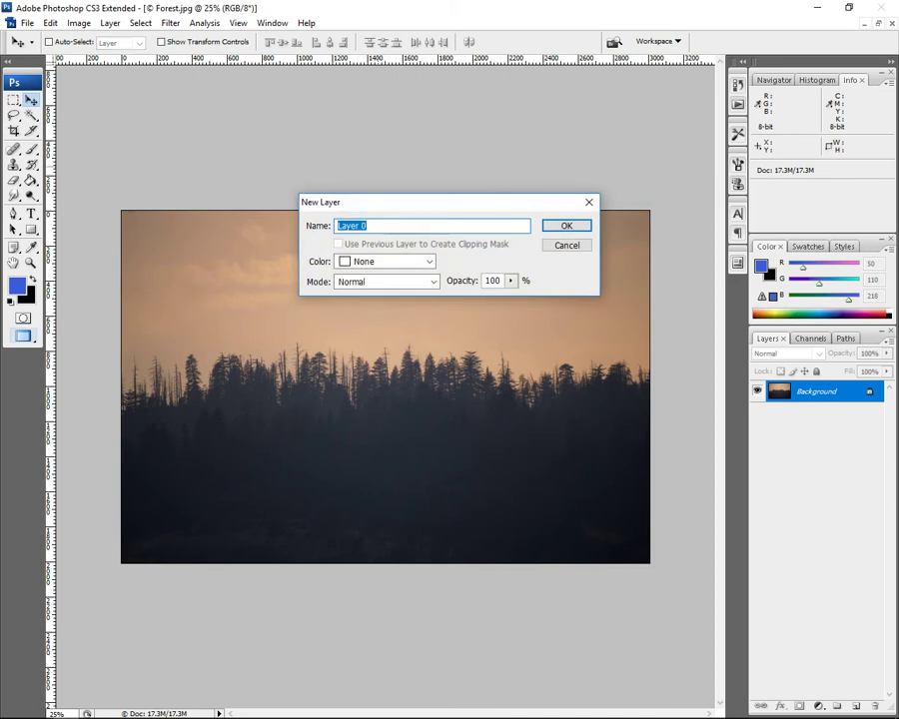
{"action": "type", "text": "Forest"}
{"action": "key", "text": "Return"}
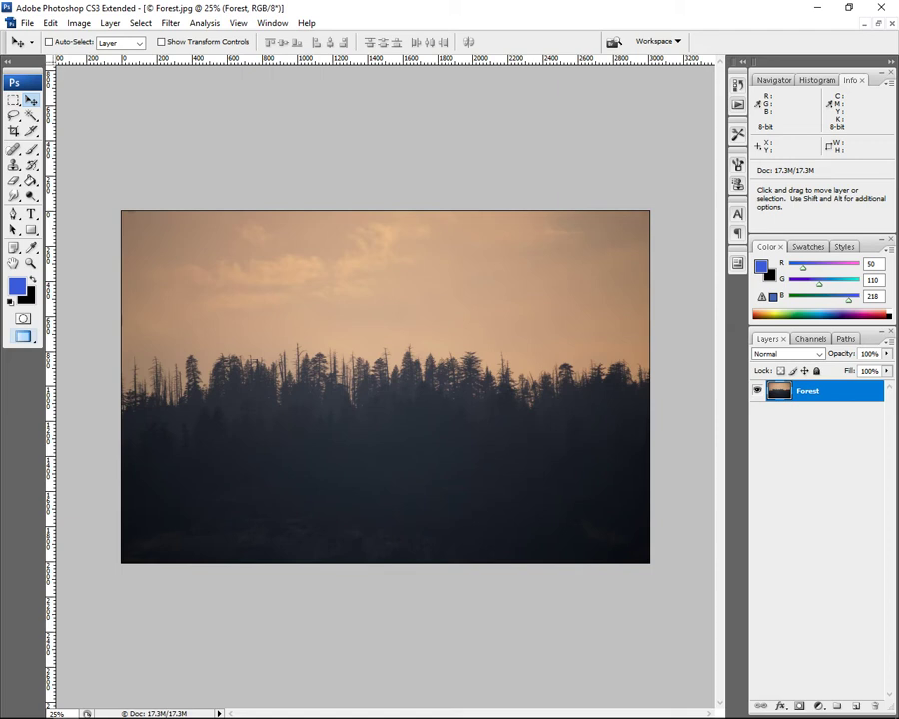
Paste the cut moon into the forest image as a new layer and rename that layer Moon
{"action": "key", "text": "ctrl+v"}
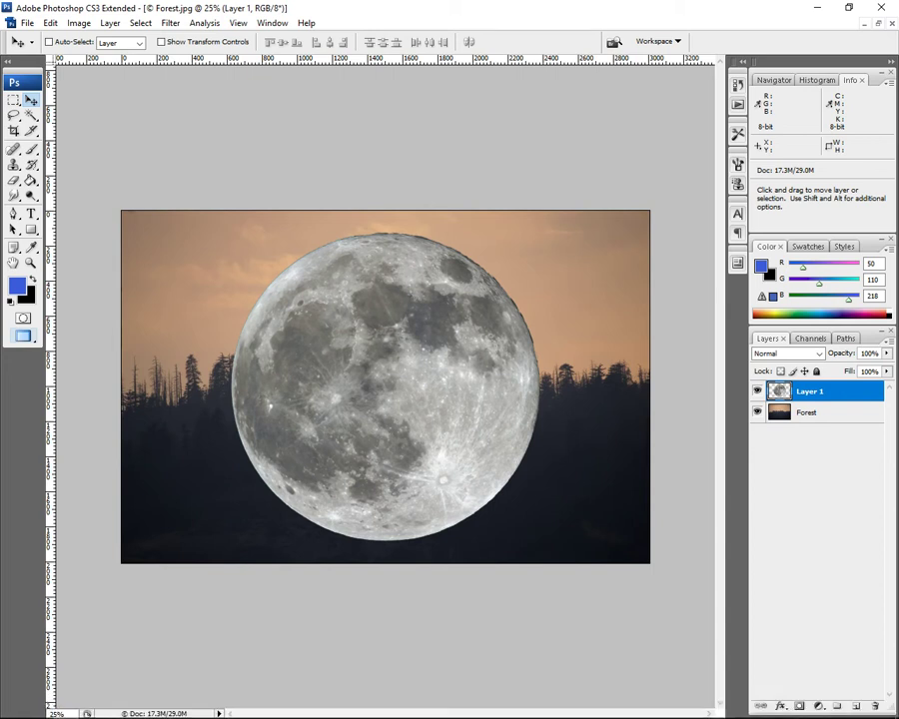
{"action": "double_click", "coordinate": [810, 392]}
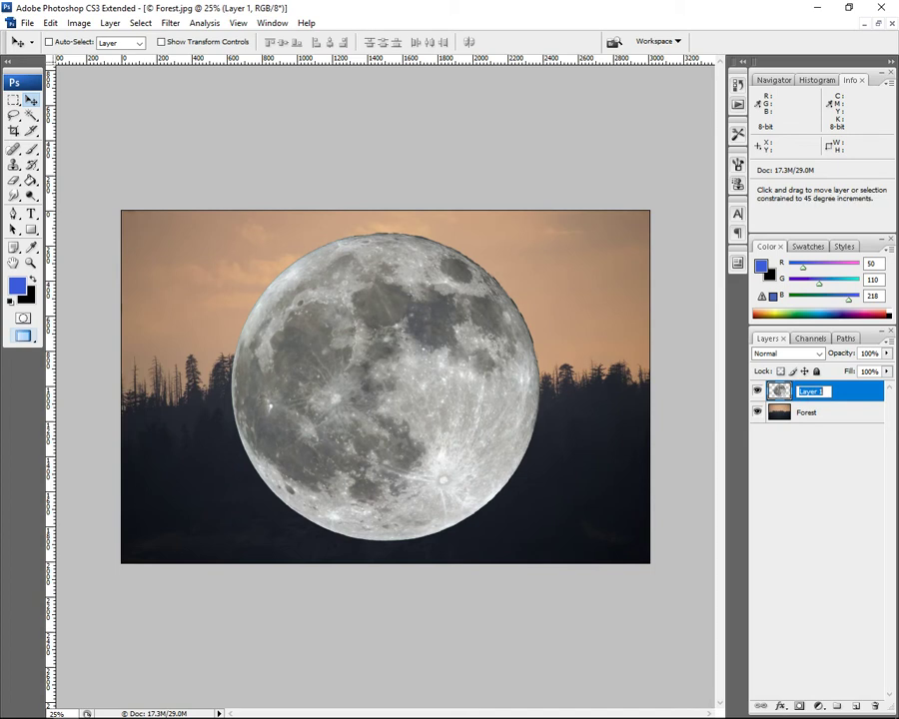
{"action": "type", "text": "Moon"}
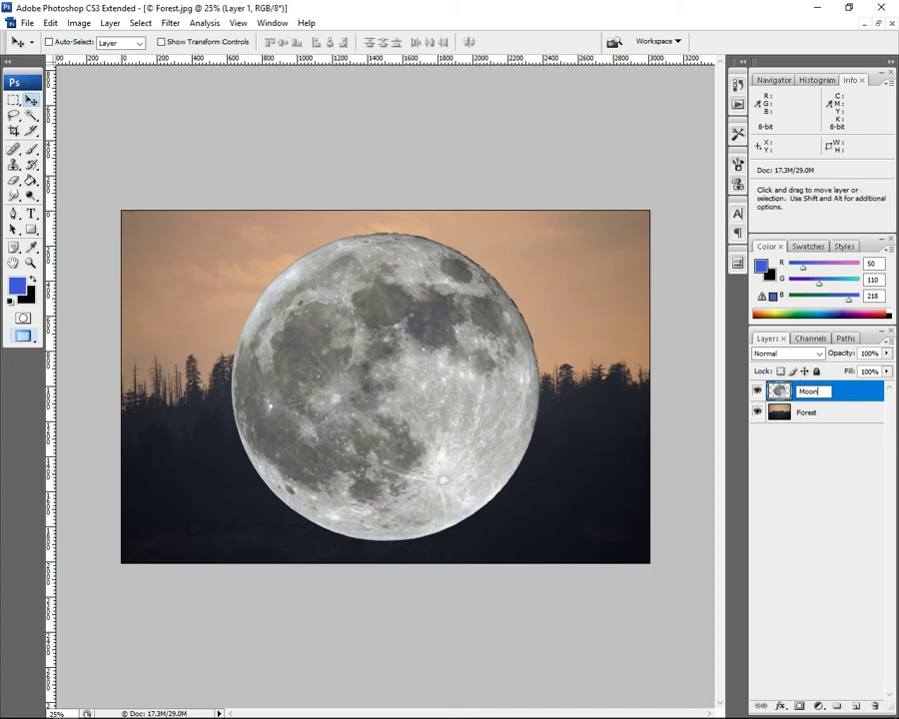
{"action": "key", "text": "Return"}
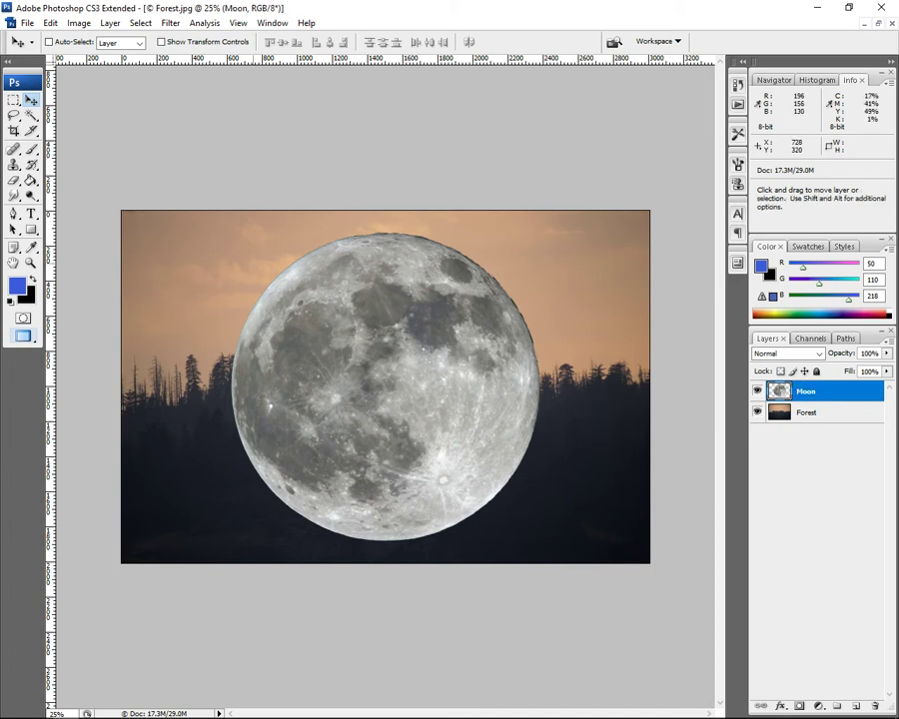
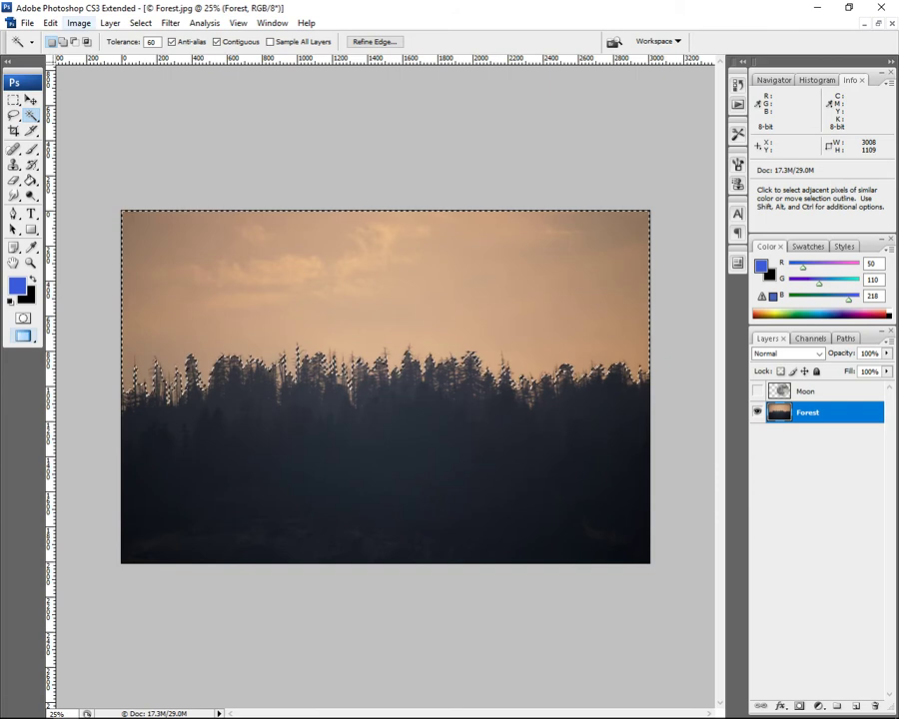
Cut the selected sky out of the Forest layer and paste it as a new layer named sky
{"action": "left_click", "coordinate": [50, 22]}
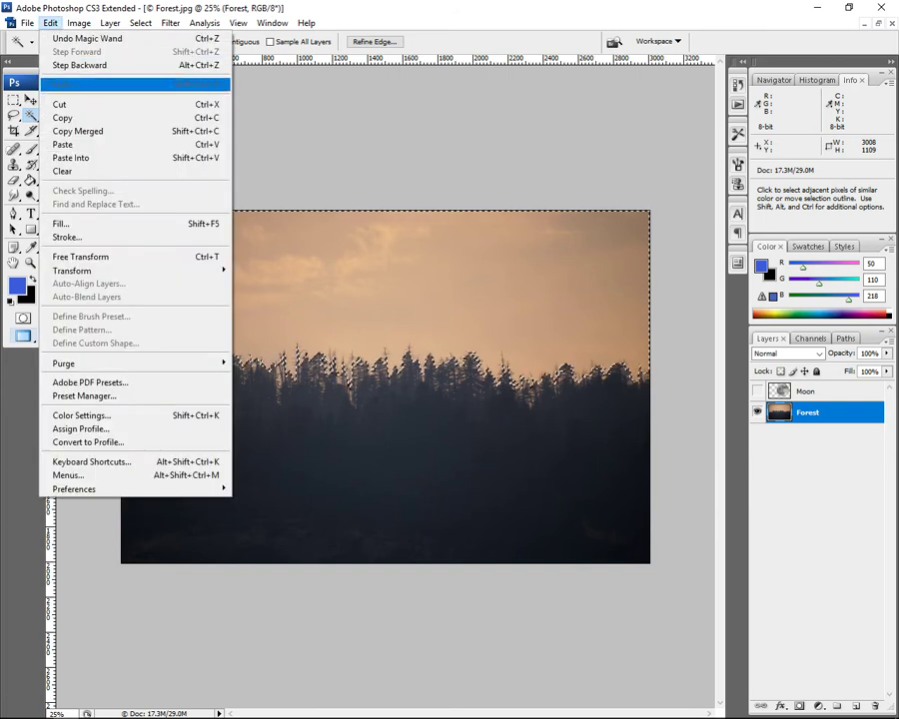
{"action": "left_click", "coordinate": [75, 103]}
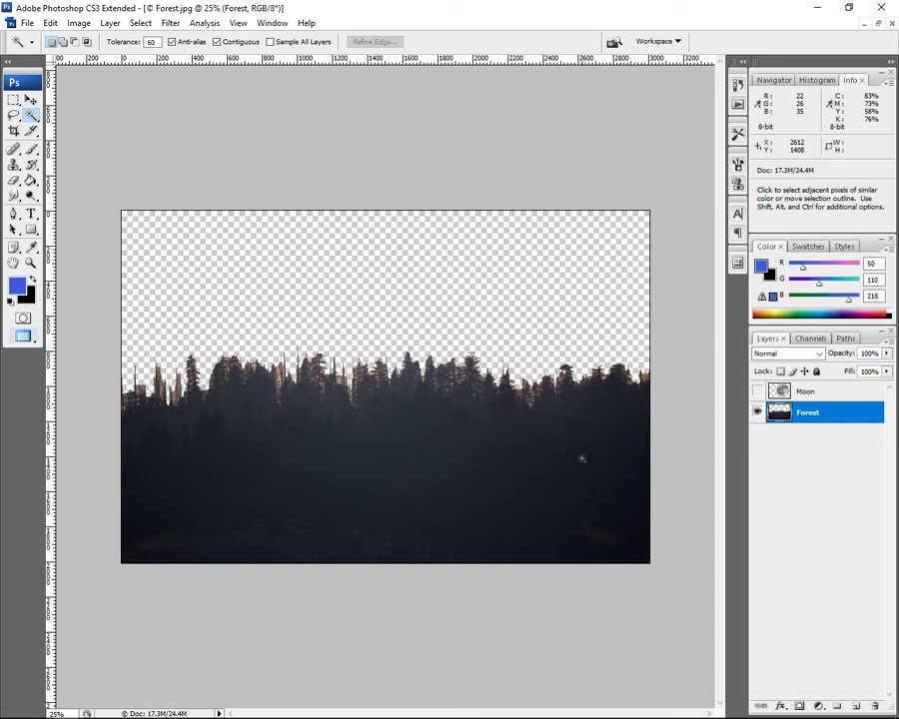
{"action": "key", "text": "ctrl+v"}
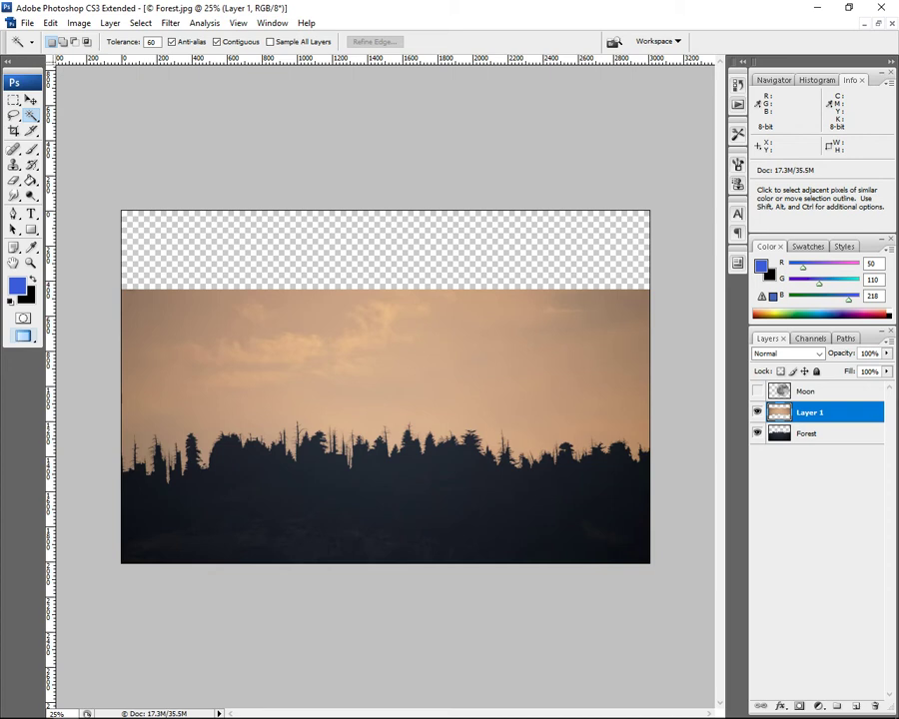
{"action": "double_click", "coordinate": [810, 413]}
{"action": "type", "text": "sky"}
{"action": "key", "text": "Return"}
Move the sky layer up until it meets the canvas's upper edge and fills the transparent area behind the treetops
{"action": "key", "text": "v"}
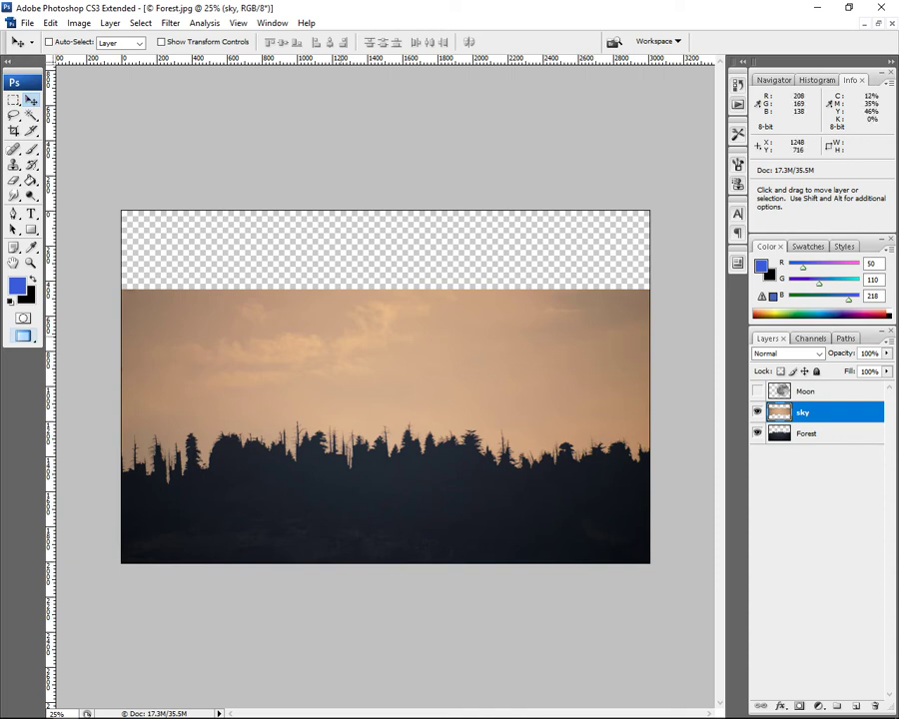
{"action": "left_click_drag", "start_coordinate": [355, 351], "coordinate": [352, 281]}
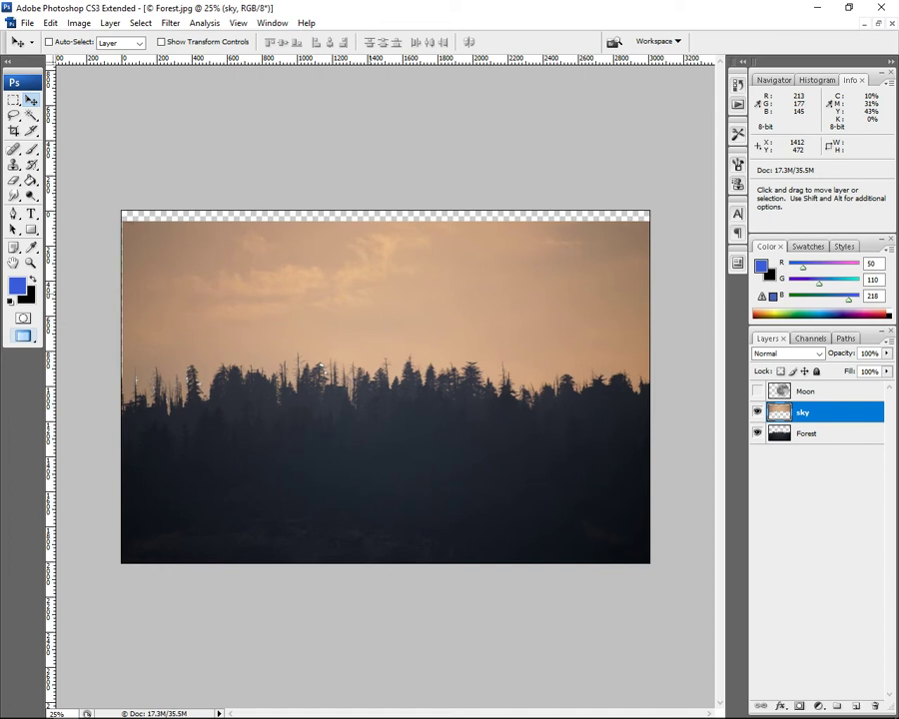
{"action": "key", "text": "Up"}
{"action": "key", "text": "Up"}
{"action": "key", "text": "Up"}
{"action": "key", "text": "Up"}
{"action": "key", "text": "Up"}
{"action": "key", "text": "Up"}
{"action": "key", "text": "Up"}
{"action": "key", "text": "Up"}
{"action": "key", "text": "Up"}
{"action": "key", "text": "Up"}
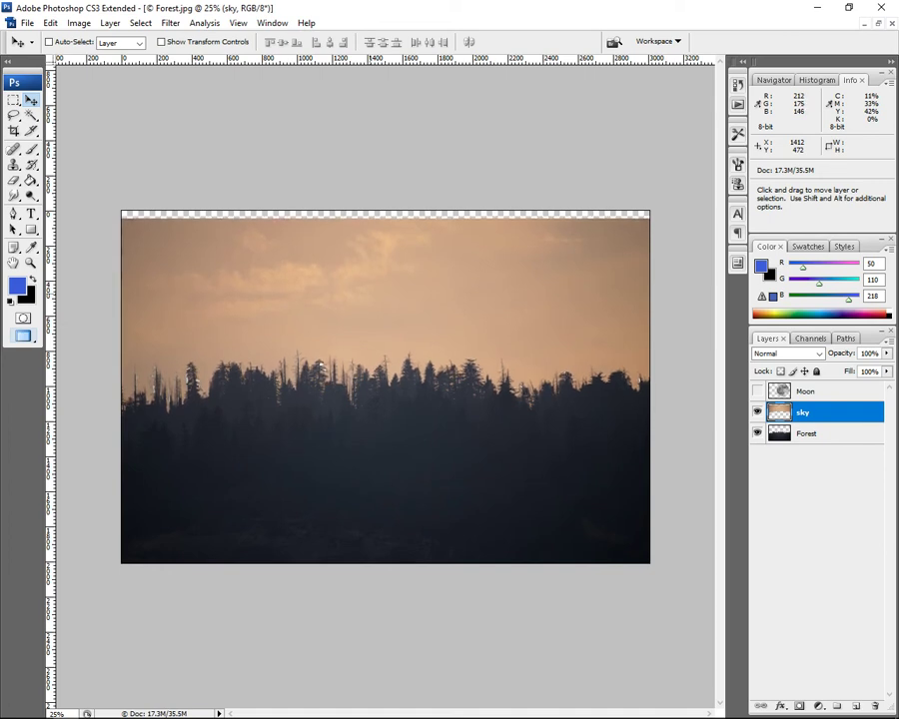
{"action": "key", "text": "shift+Up"}
{"action": "key", "text": "shift+Up"}
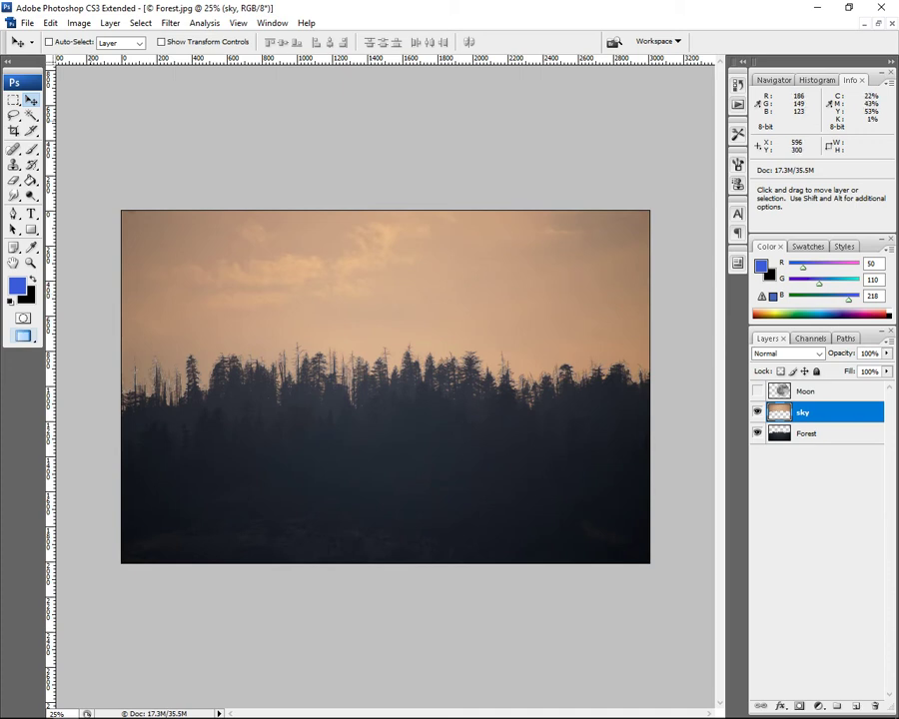
Save the composition as a Photoshop file named Supermoon with layers kept and Maximize compatibility on
{"action": "left_click", "coordinate": [27, 22]}
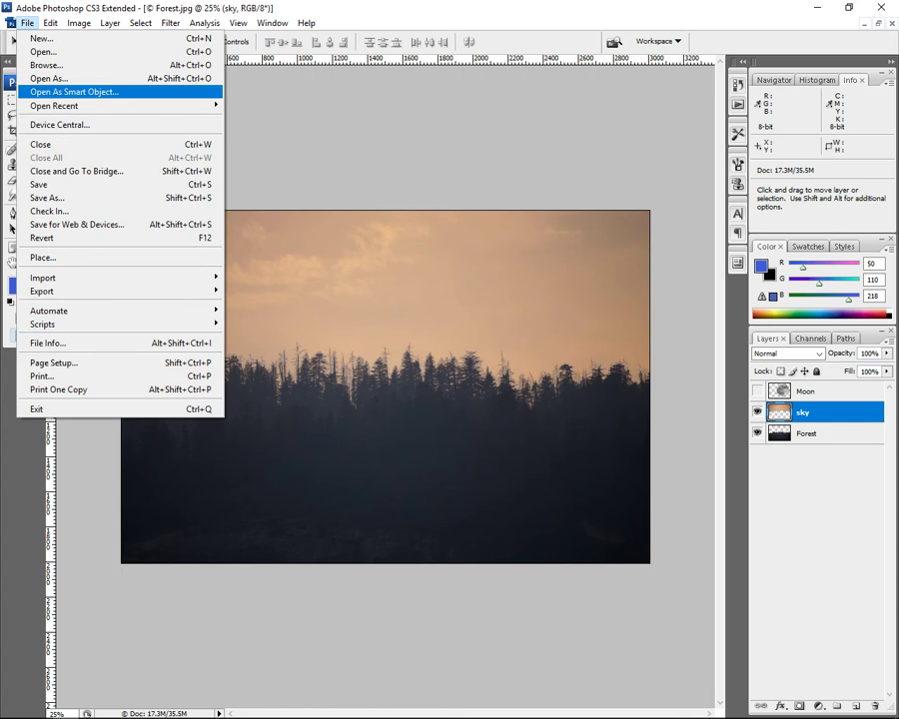
{"action": "left_click", "coordinate": [47, 197]}
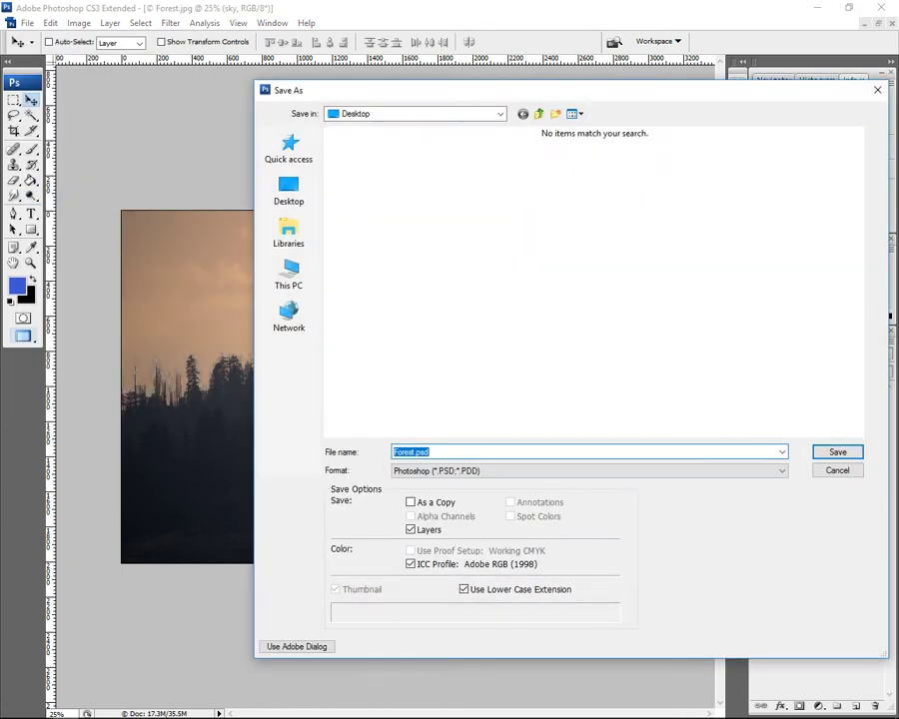
{"action": "type", "text": "Supermoon"}
{"action": "left_click", "coordinate": [837, 452]}
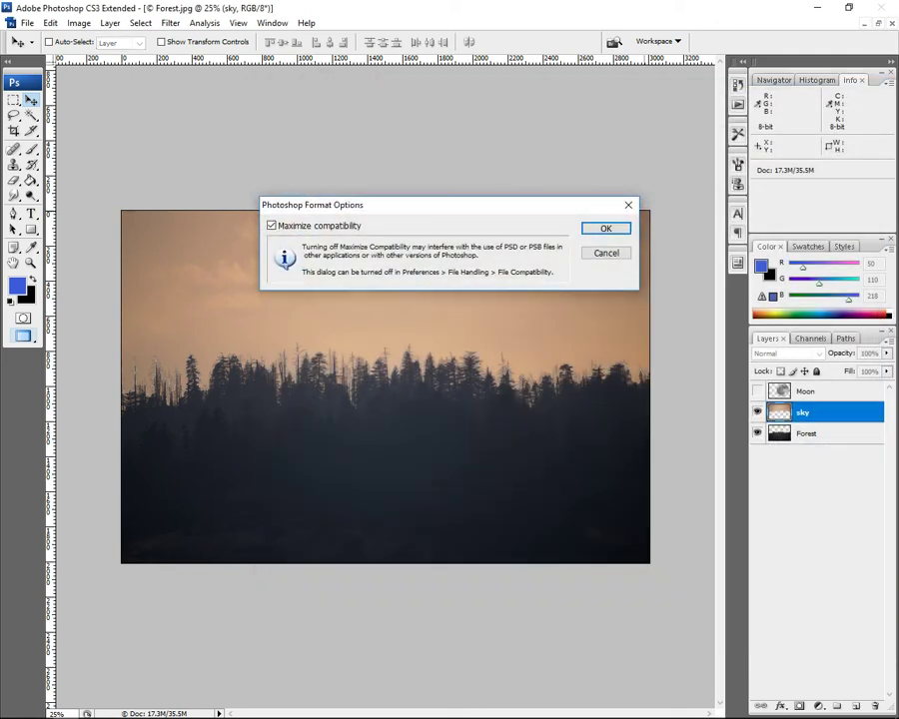
{"action": "left_click", "coordinate": [605, 227]}
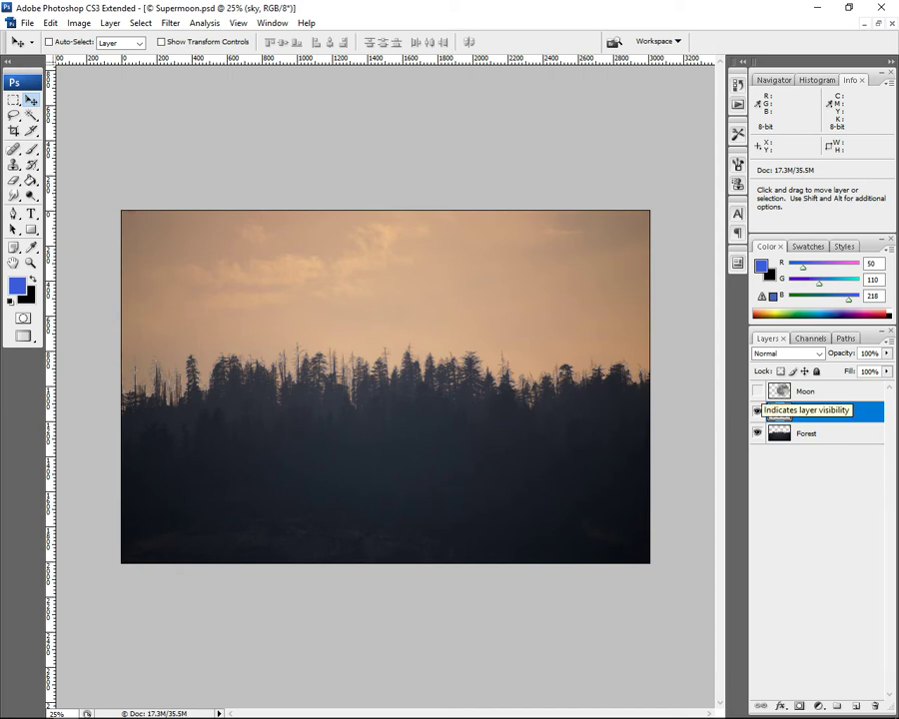
Check the Moon, sky and Forest layers by switching their visibility off and on, leaving all three shown
{"action": "left_click", "coordinate": [757, 391]}
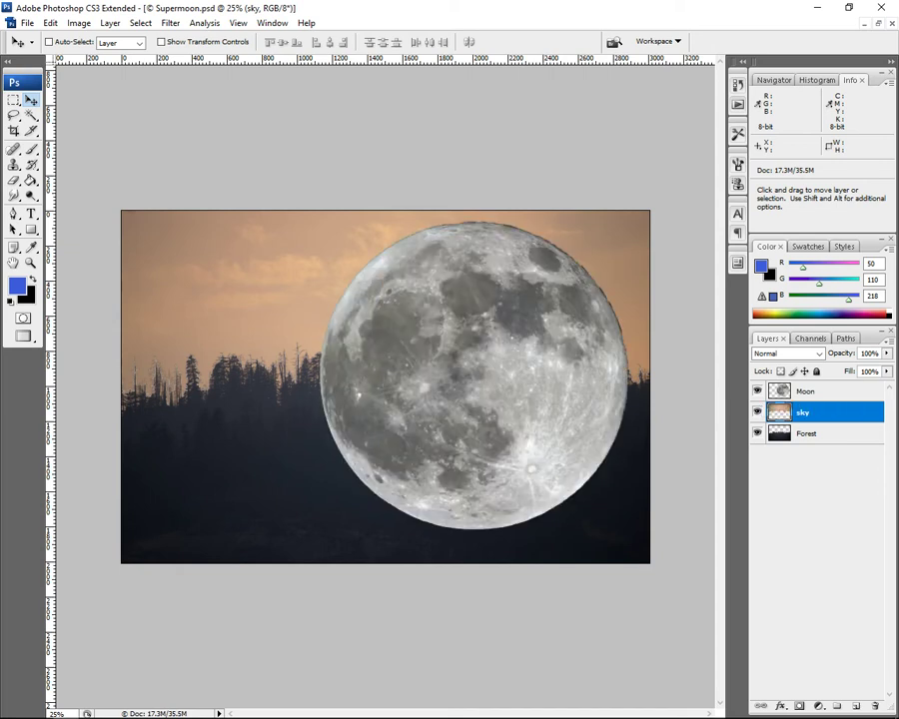
{"action": "left_click", "coordinate": [757, 391]}
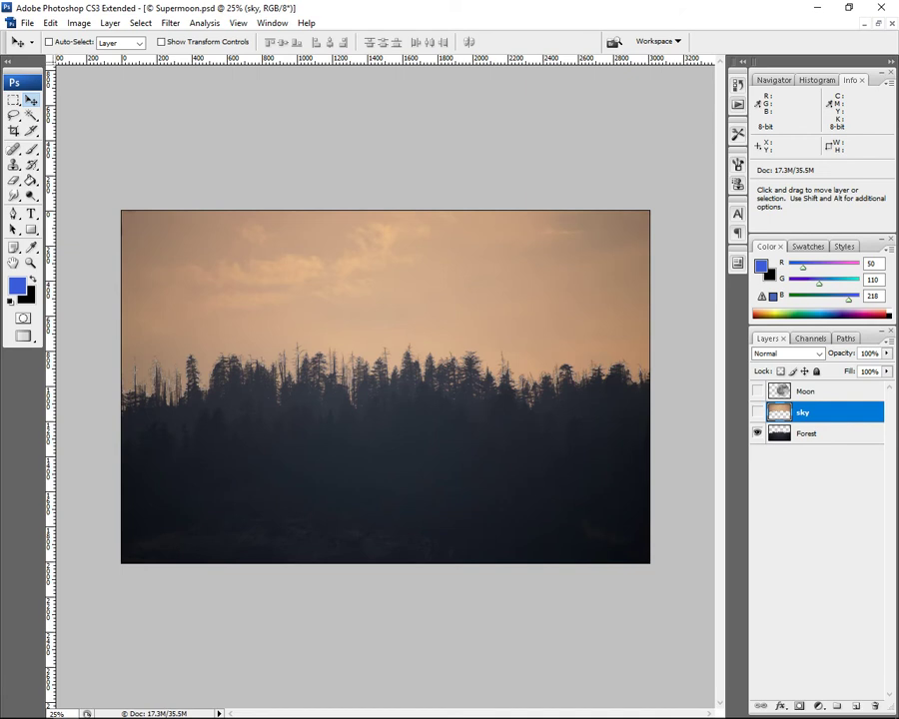
{"action": "left_click", "coordinate": [757, 411]}
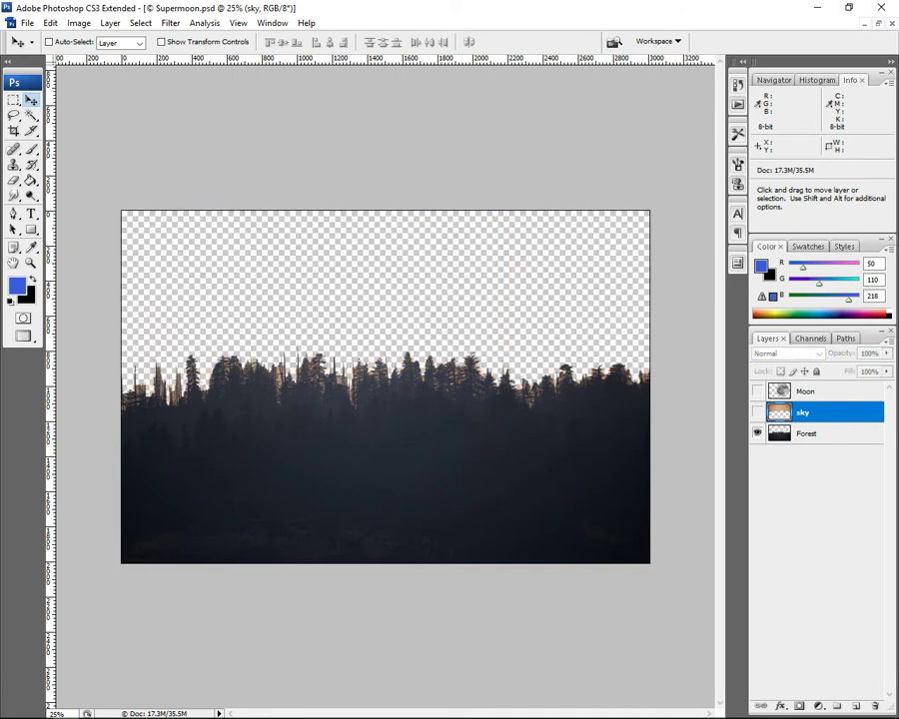
{"action": "left_click", "coordinate": [757, 432]}
{"action": "left_click", "coordinate": [757, 433]}
{"action": "left_click", "coordinate": [757, 412]}
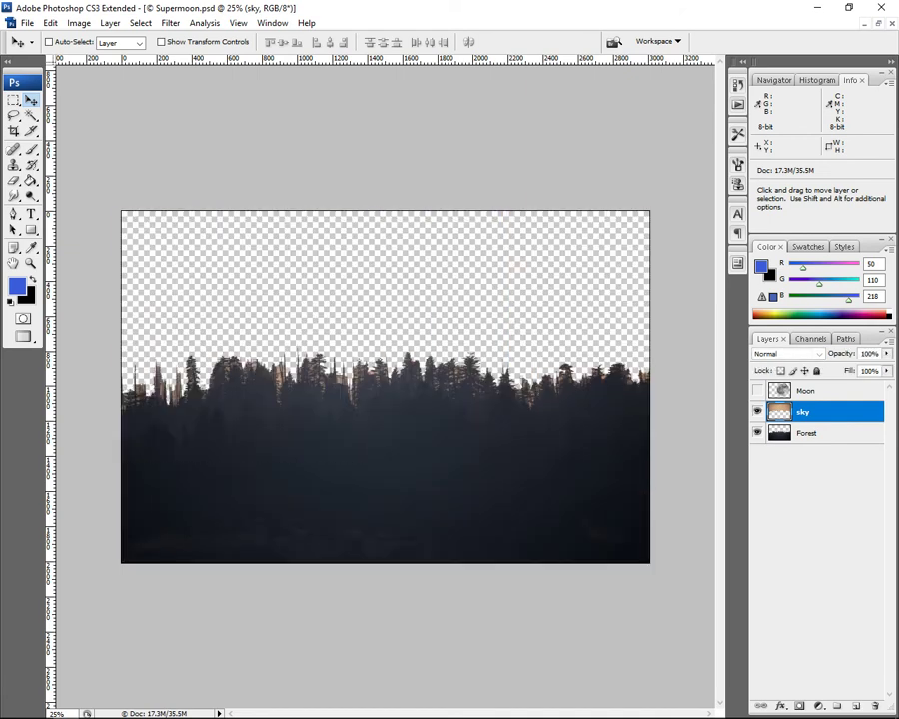
{"action": "left_click", "coordinate": [757, 391]}
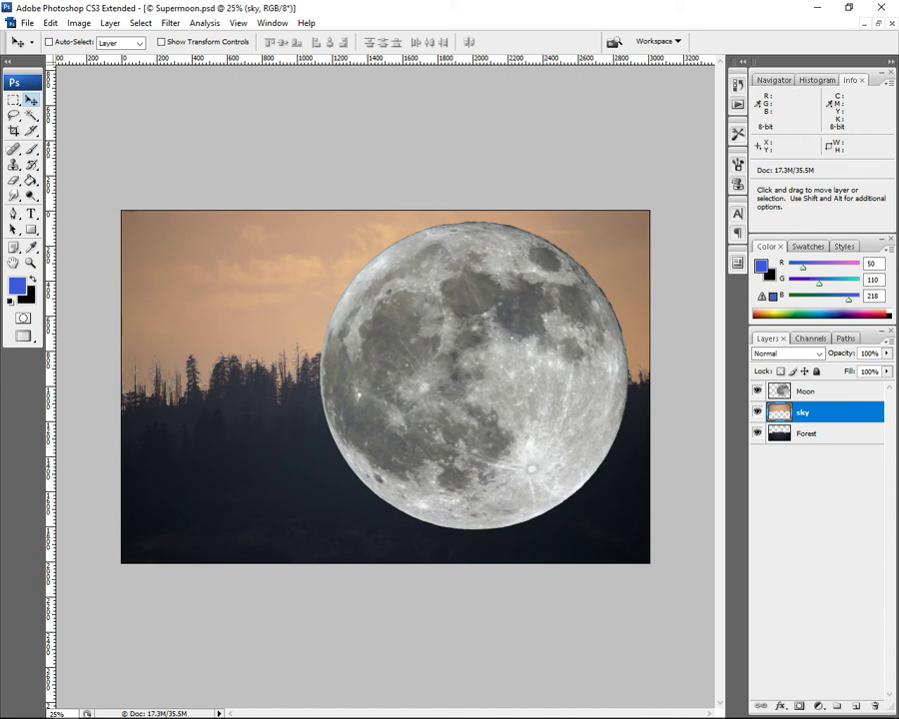
Move the Forest layer to the top of the layer stack so the trees cover the lower part of the moon
{"action": "left_click", "coordinate": [808, 433]}
{"action": "left_click_drag", "start_coordinate": [819, 434], "coordinate": [819, 385]}
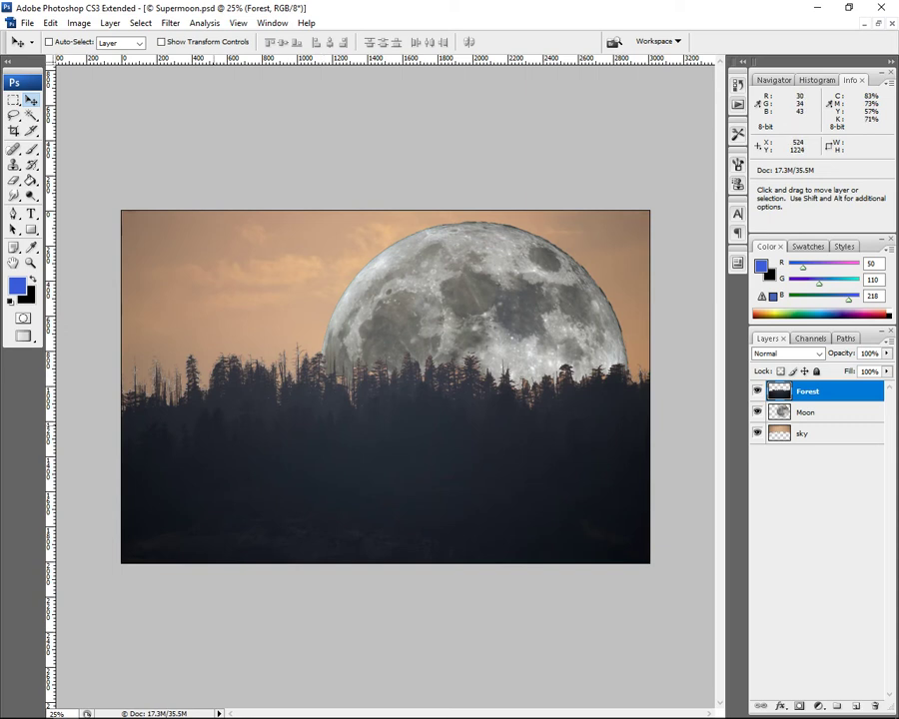
{"action": "key", "text": "ctrl+t"}
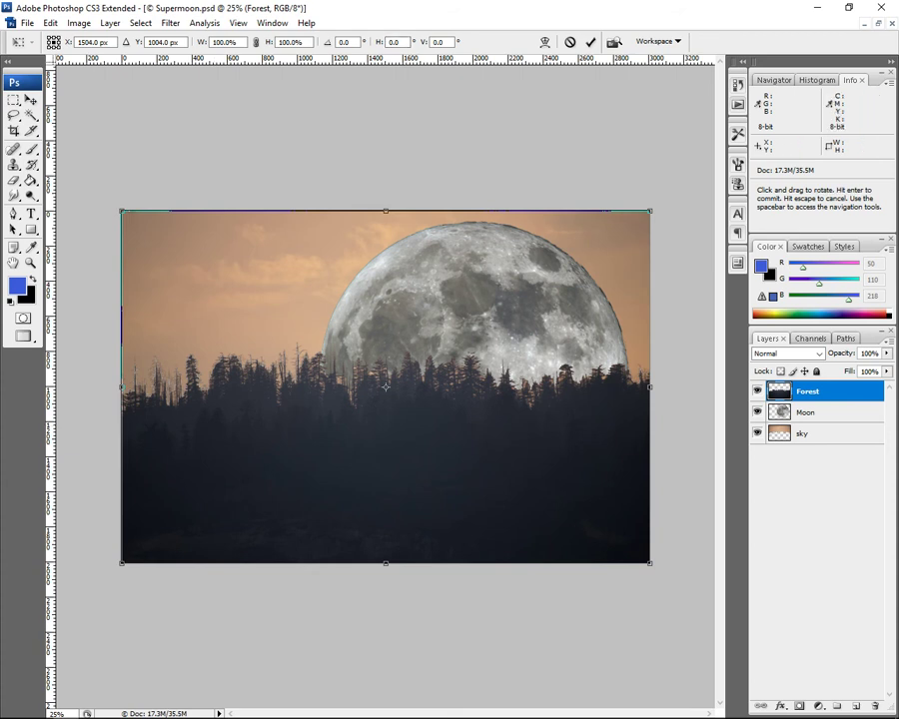
{"action": "key", "text": "Return"}
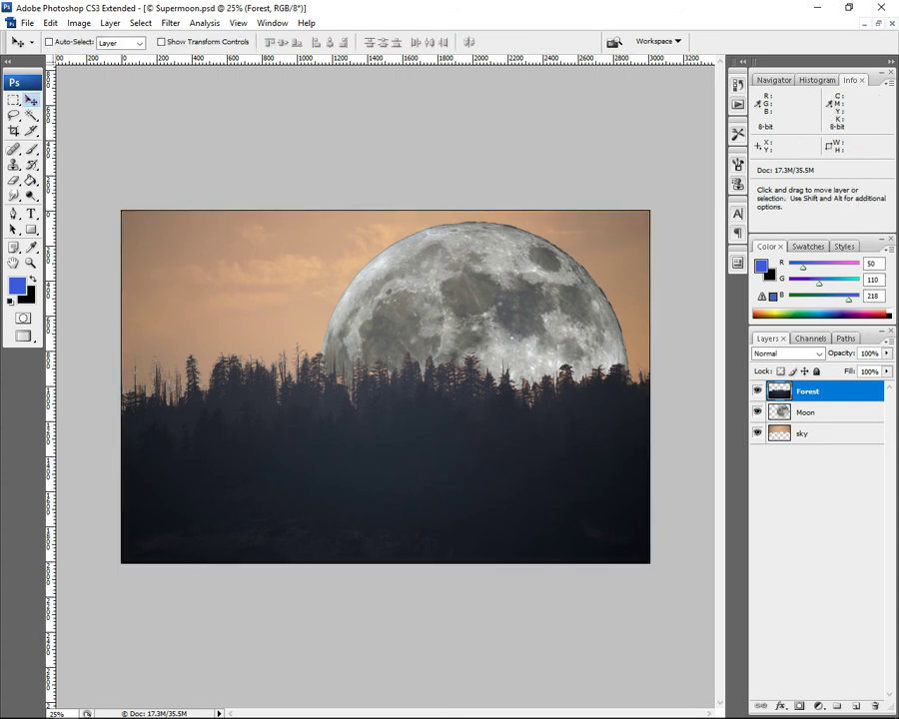
Scale the Moon layer proportionally to about 51.5% and move it into the sky above the trees at the image's right side
{"action": "left_click", "coordinate": [825, 411]}
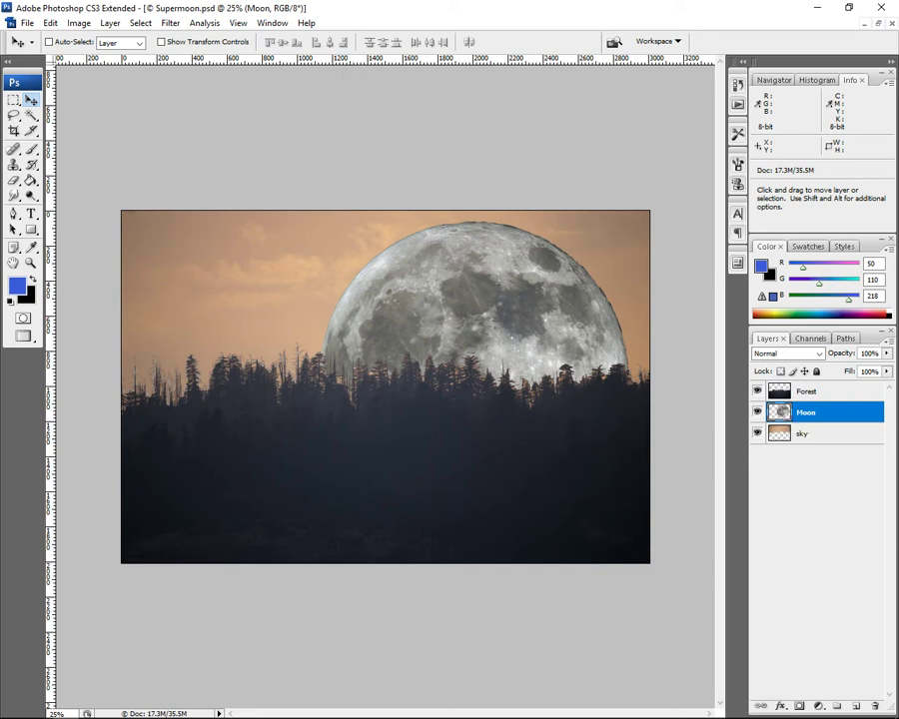
{"action": "key", "text": "ctrl+t"}
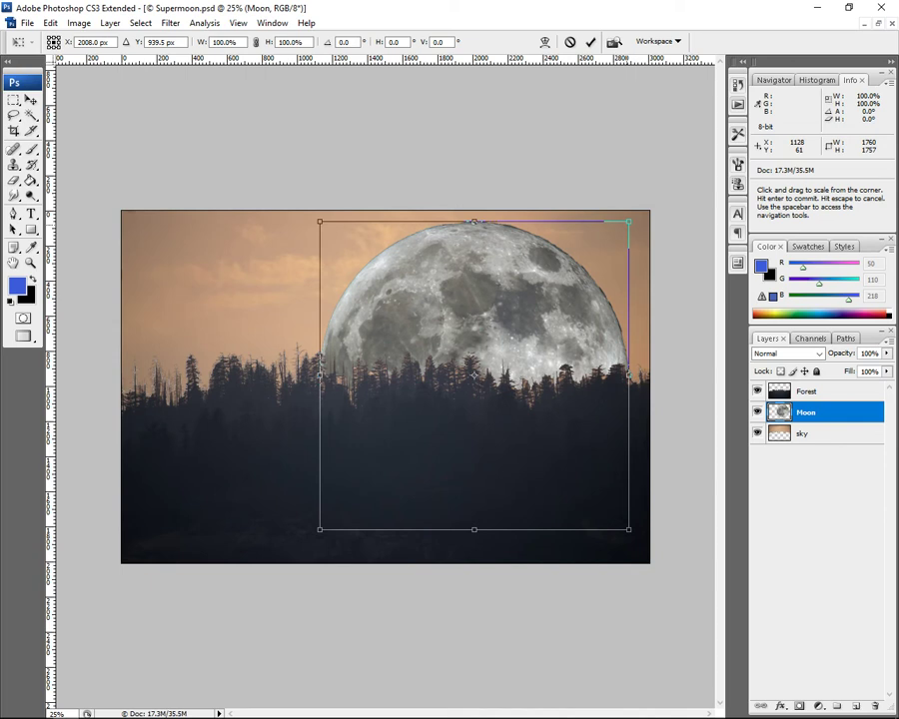
{"action": "left_click_drag", "start_coordinate": [628, 221], "coordinate": [479, 371]}
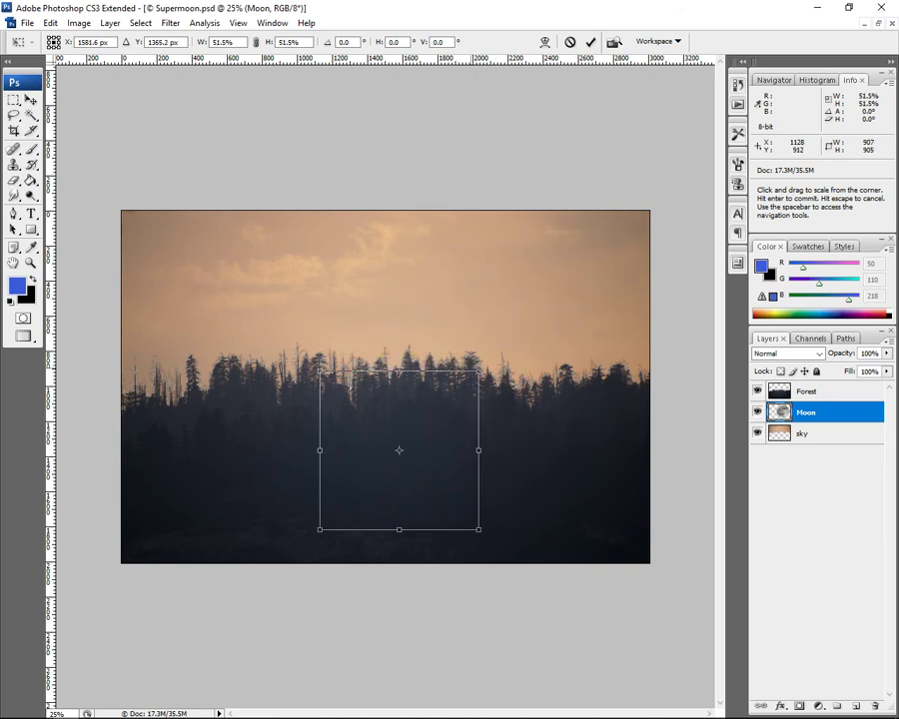
{"action": "left_click", "coordinate": [30, 100]}
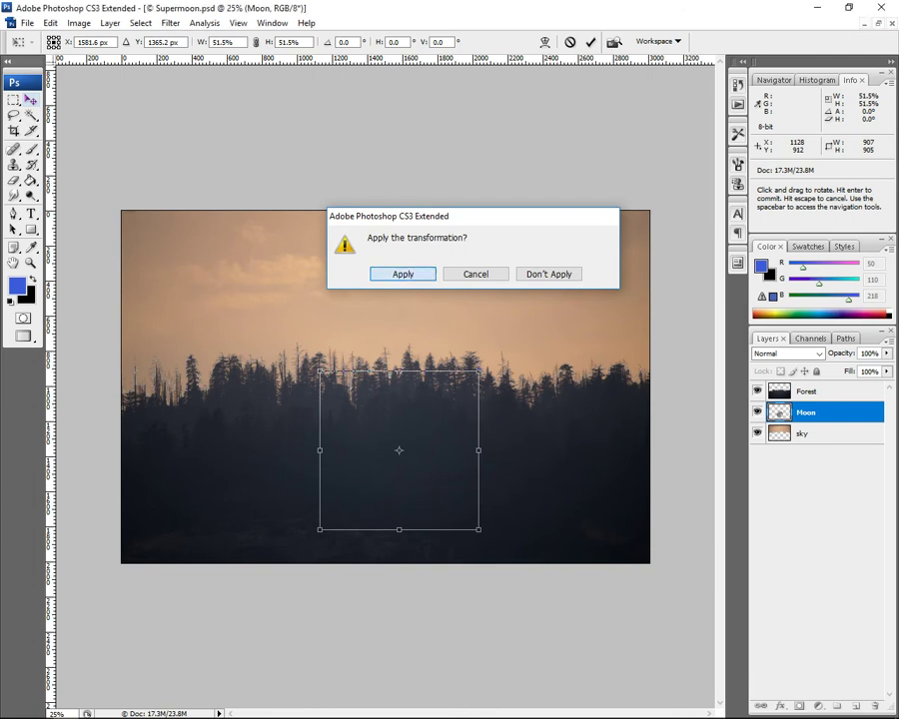
{"action": "key", "text": "Return"}
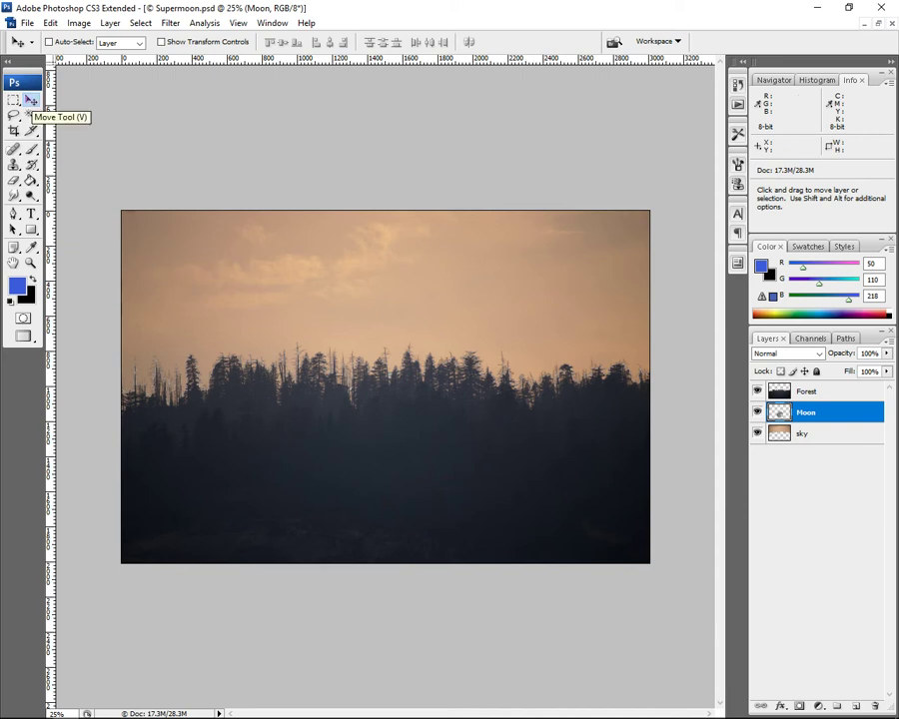
{"action": "left_click_drag", "start_coordinate": [389, 439], "coordinate": [544, 286]}
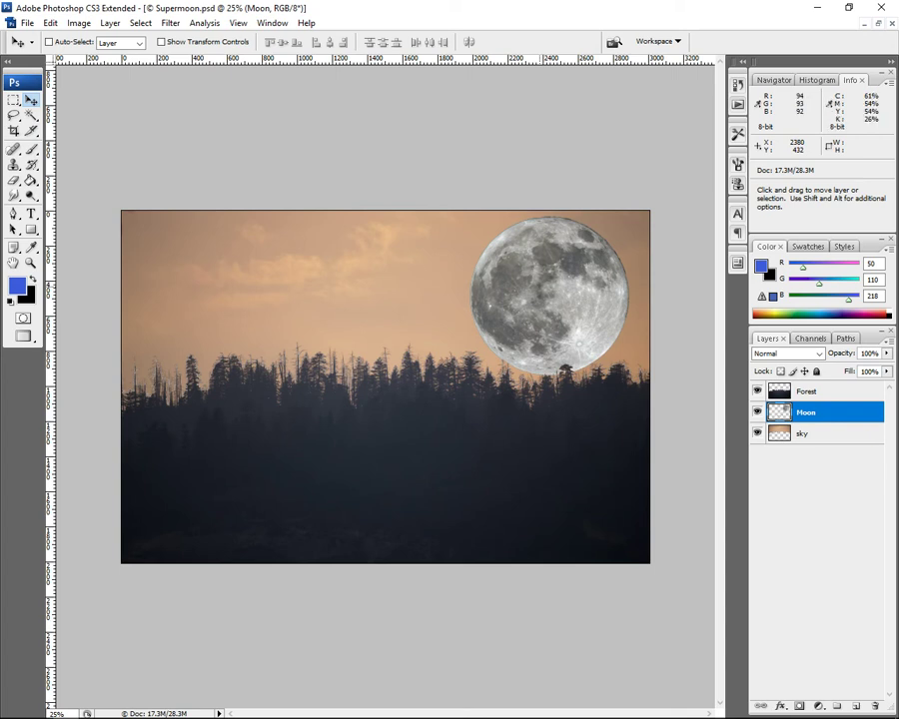
Scale the moon down proportionally by a further 61%, place it clear of the treetops in the upper-right sky and save the file
{"action": "key", "text": "ctrl+t"}
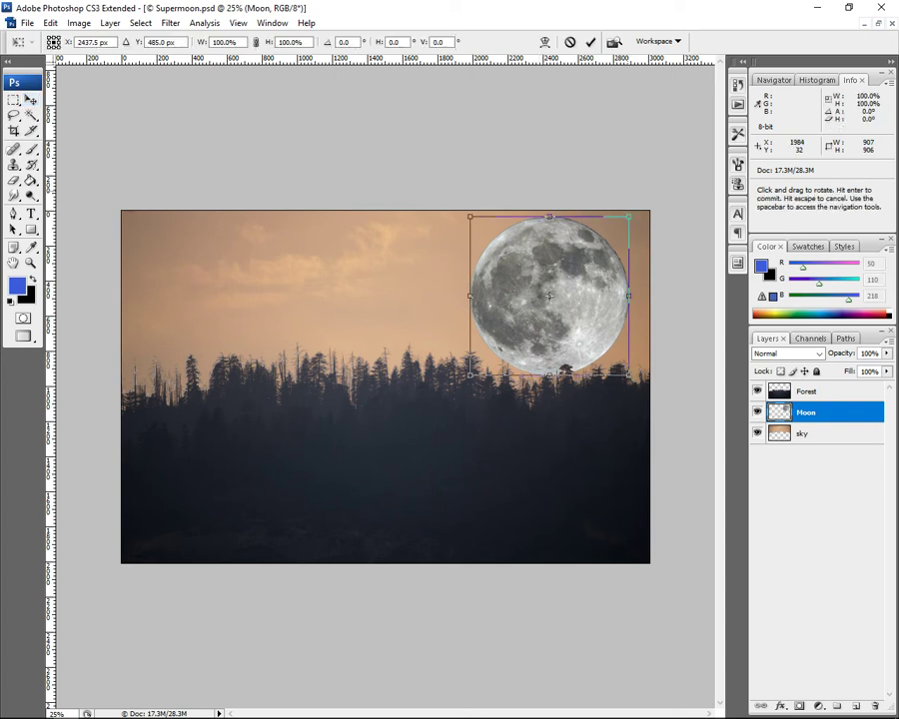
{"action": "left_click_drag", "start_coordinate": [628, 216], "coordinate": [567, 278]}
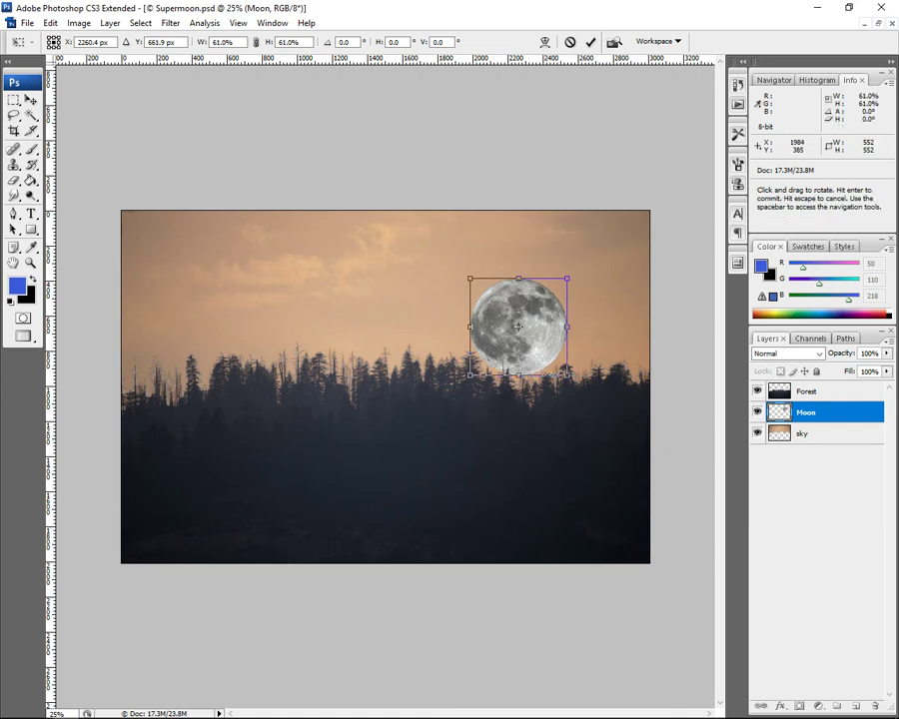
{"action": "left_click", "coordinate": [31, 100]}
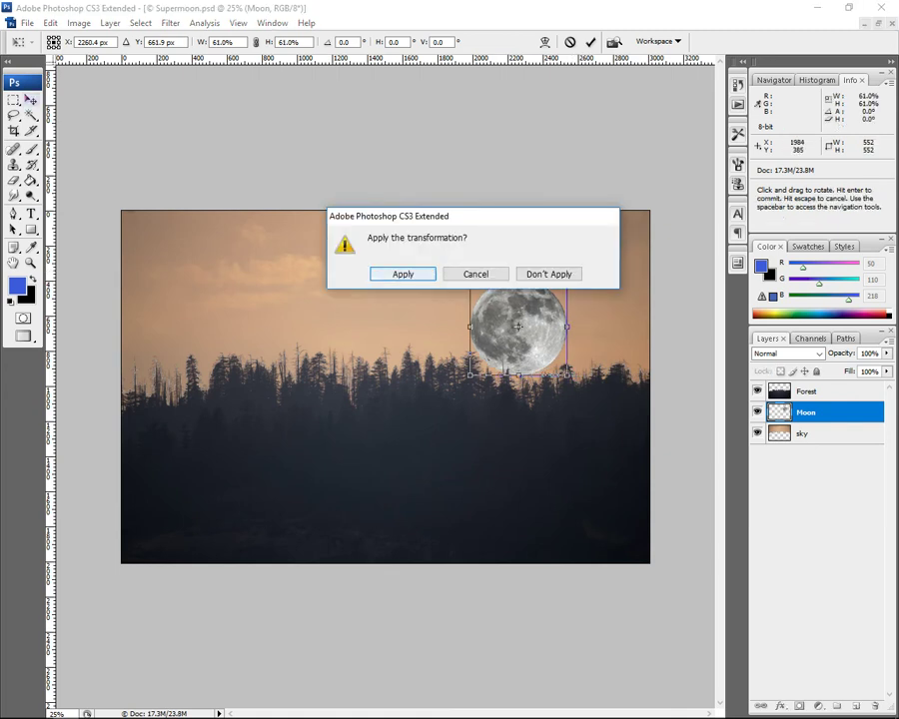
{"action": "left_click", "coordinate": [403, 273]}
{"action": "left_click_drag", "start_coordinate": [536, 318], "coordinate": [589, 271]}
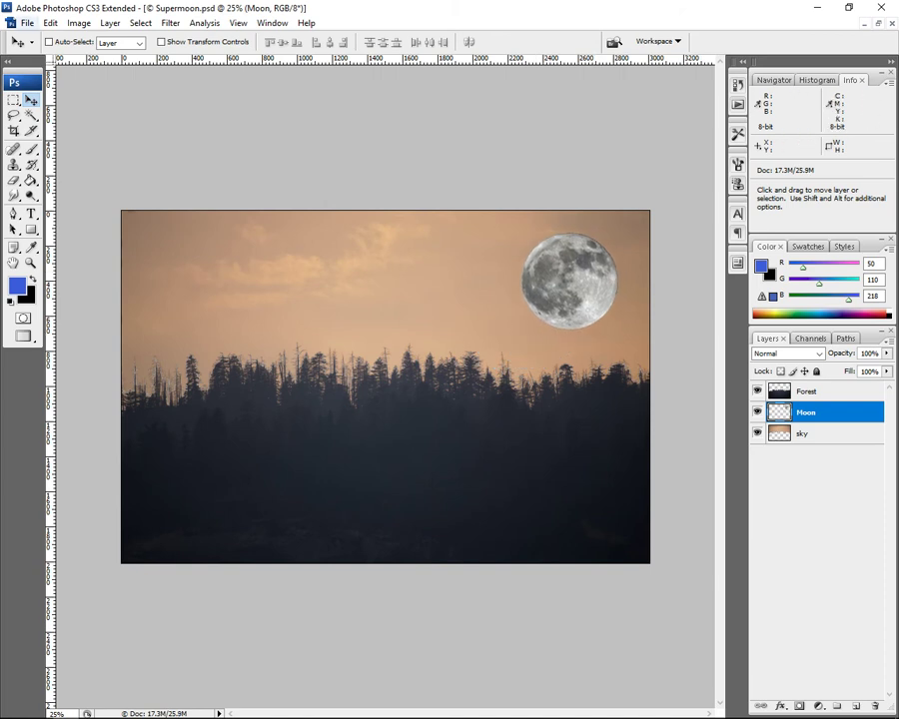
{"action": "left_click", "coordinate": [27, 22]}
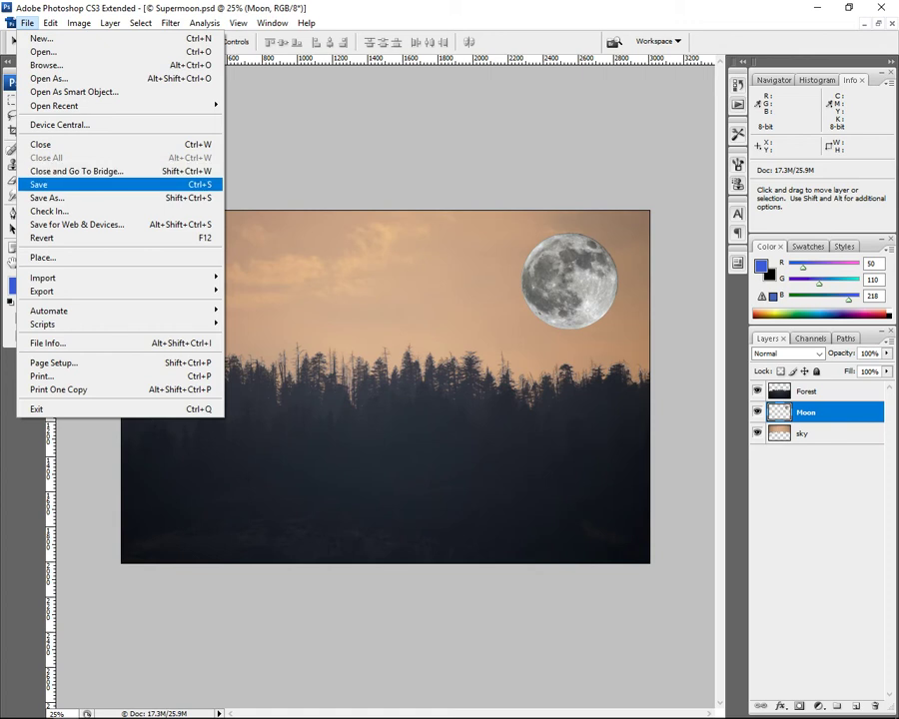
{"action": "left_click", "coordinate": [60, 184]}
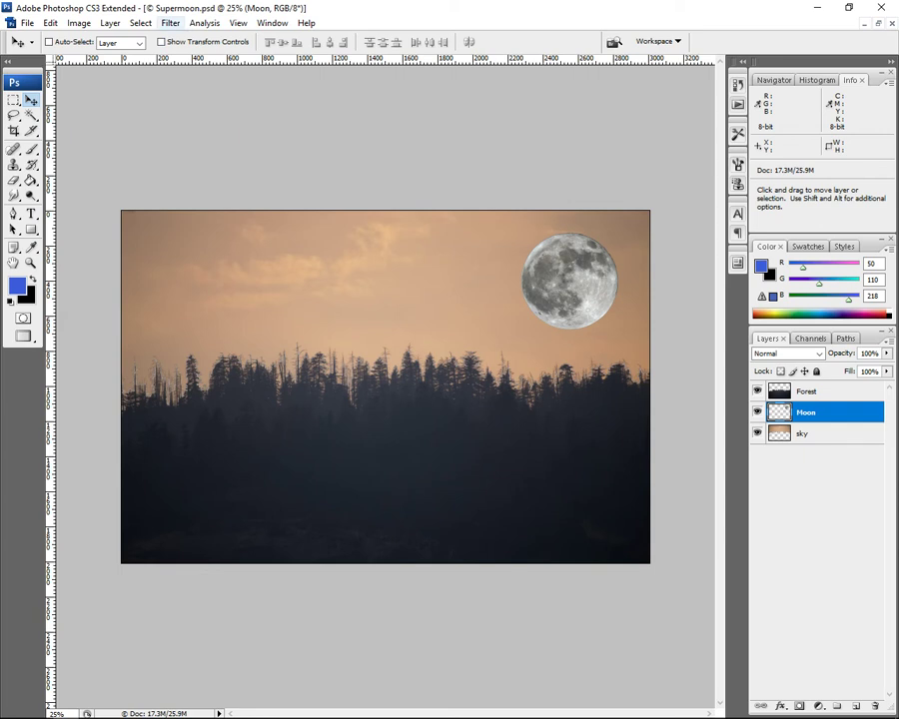
Soften the Moon layer with a Gaussian Blur of very small radius
{"action": "left_click", "coordinate": [169, 22]}
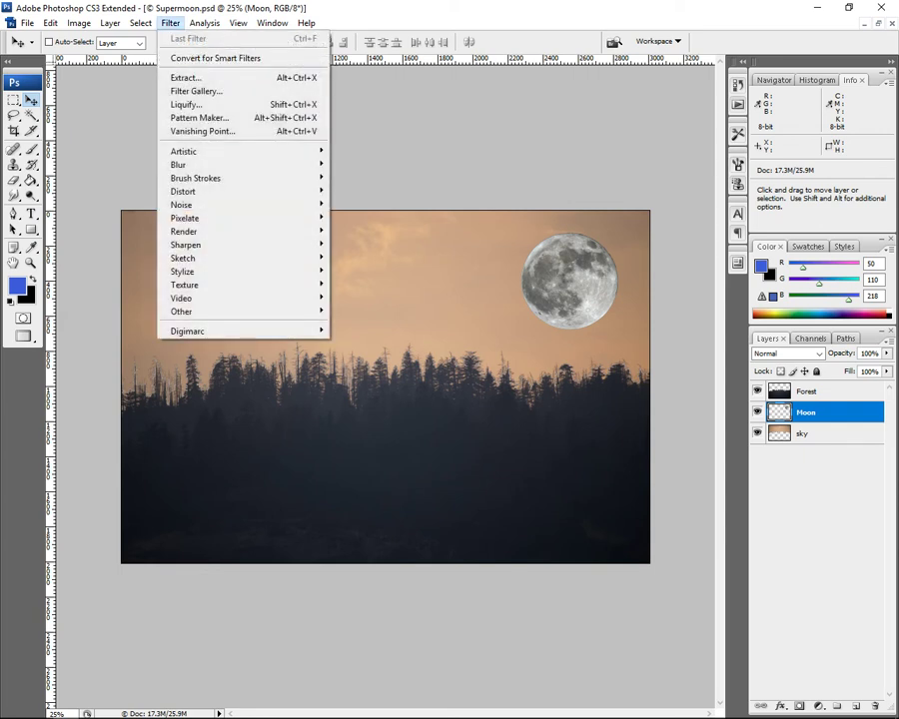
{"action": "mouse_move", "coordinate": [190, 165]}
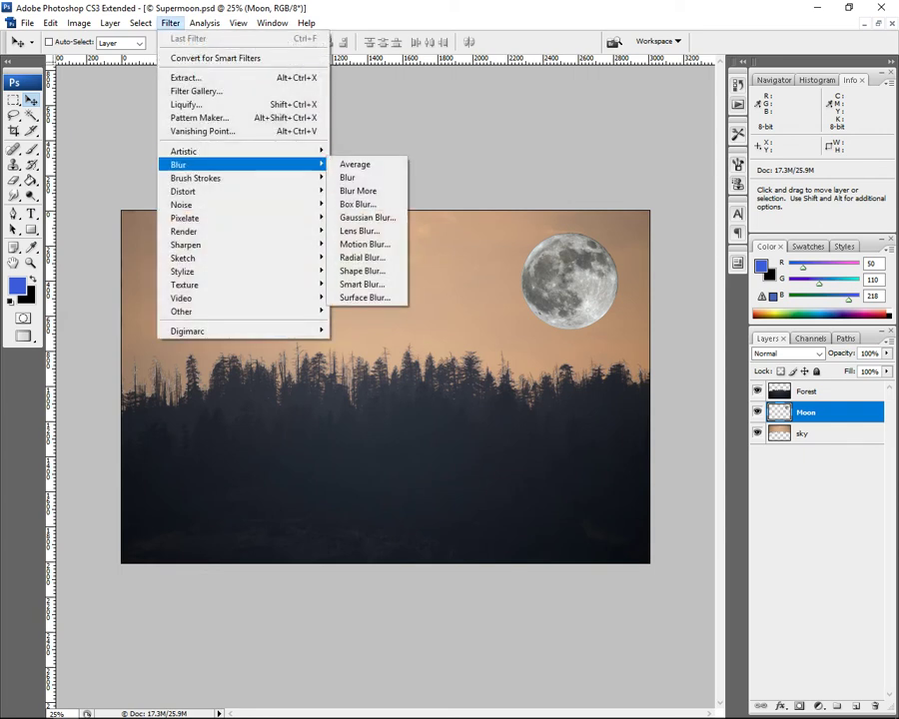
{"action": "left_click", "coordinate": [369, 217]}
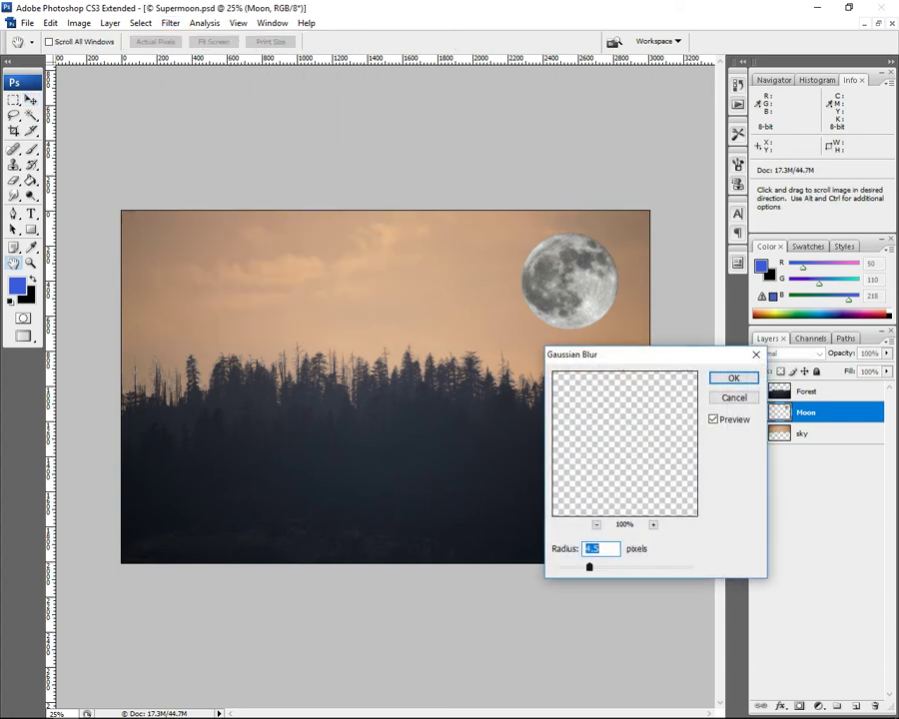
{"action": "left_click_drag", "start_coordinate": [589, 566], "coordinate": [565, 567]}
{"action": "left_click_drag", "start_coordinate": [564, 567], "coordinate": [564, 566]}
{"action": "key", "text": "Return"}
{"action": "key", "text": "v"}
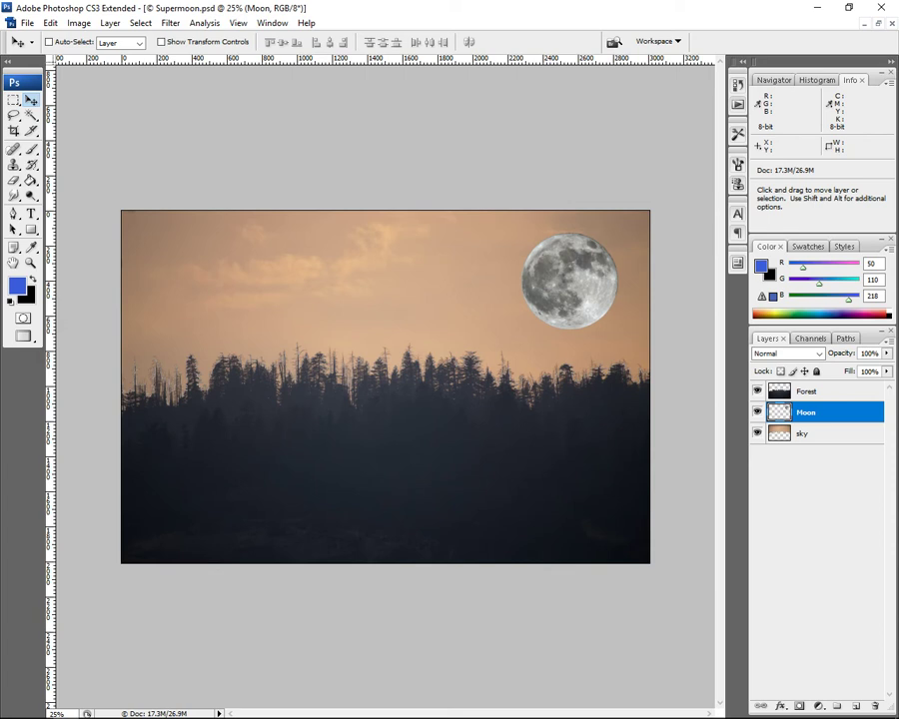
Open the Moon layer's Blending Options and move the Layer Style dialog clear of the moon
{"action": "right_click", "coordinate": [779, 411]}
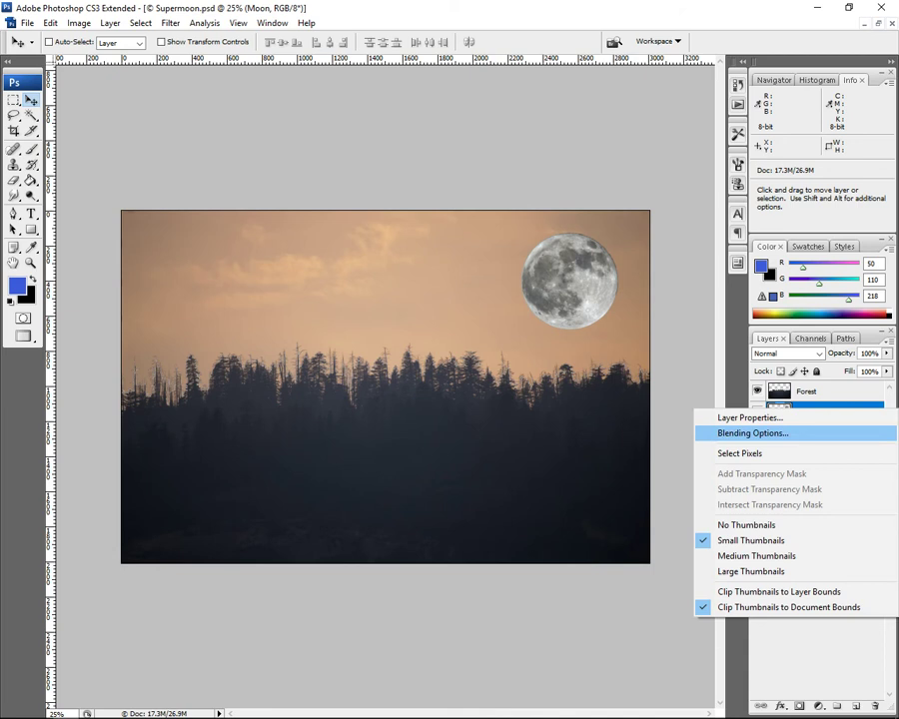
{"action": "left_click", "coordinate": [752, 433]}
{"action": "left_click_drag", "start_coordinate": [512, 369], "coordinate": [310, 139]}
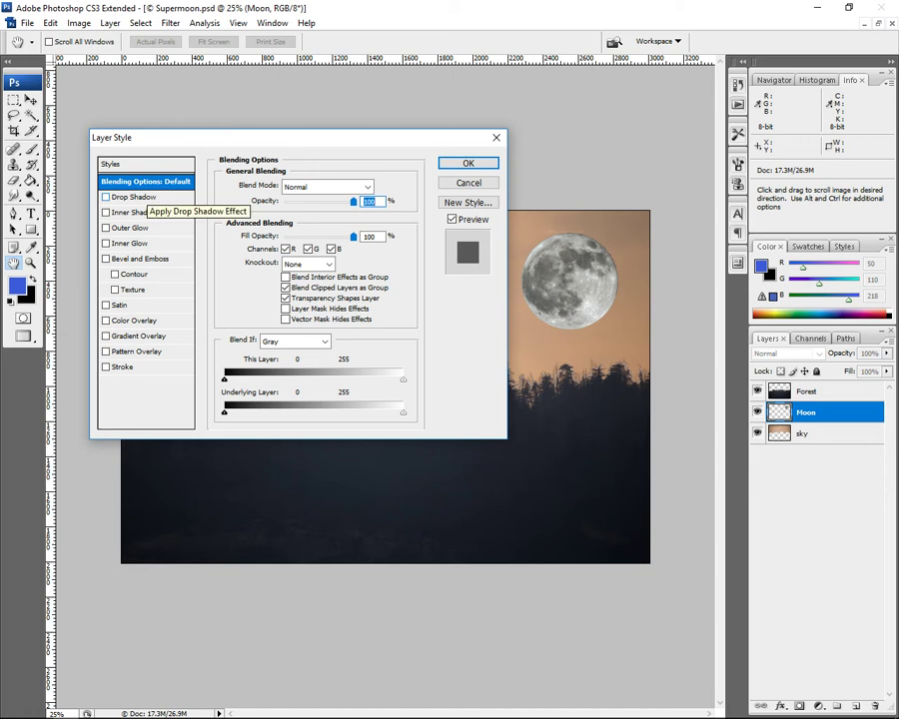
{"action": "left_click_drag", "start_coordinate": [327, 140], "coordinate": [282, 106]}
Try a Drop Shadow on the moon with Normal blend mode and 0 px distance, and switch the effect off again
{"action": "left_click", "coordinate": [67, 162]}
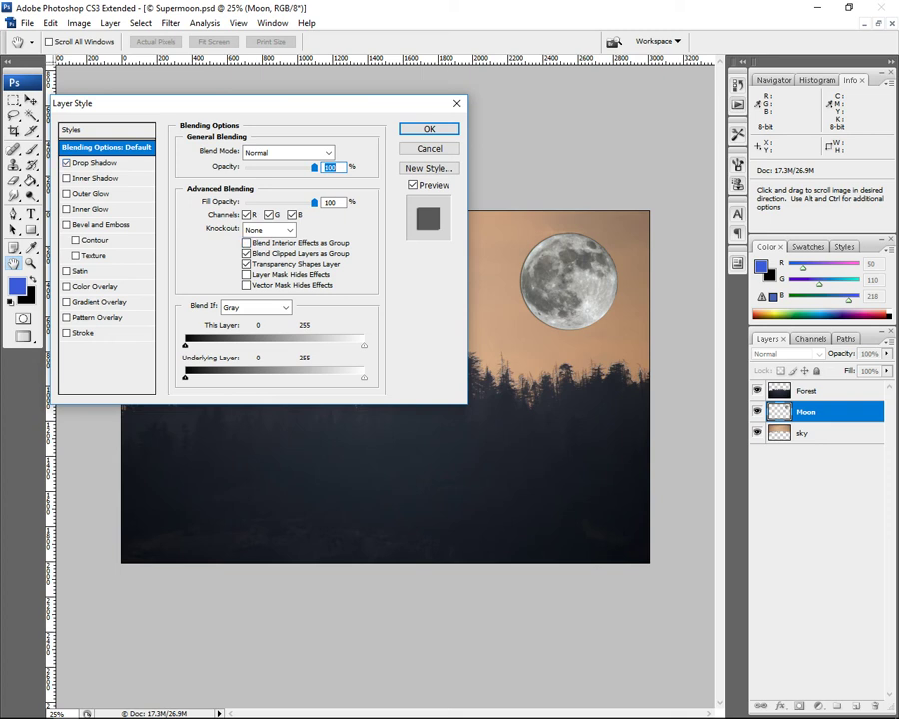
{"action": "left_click", "coordinate": [96, 163]}
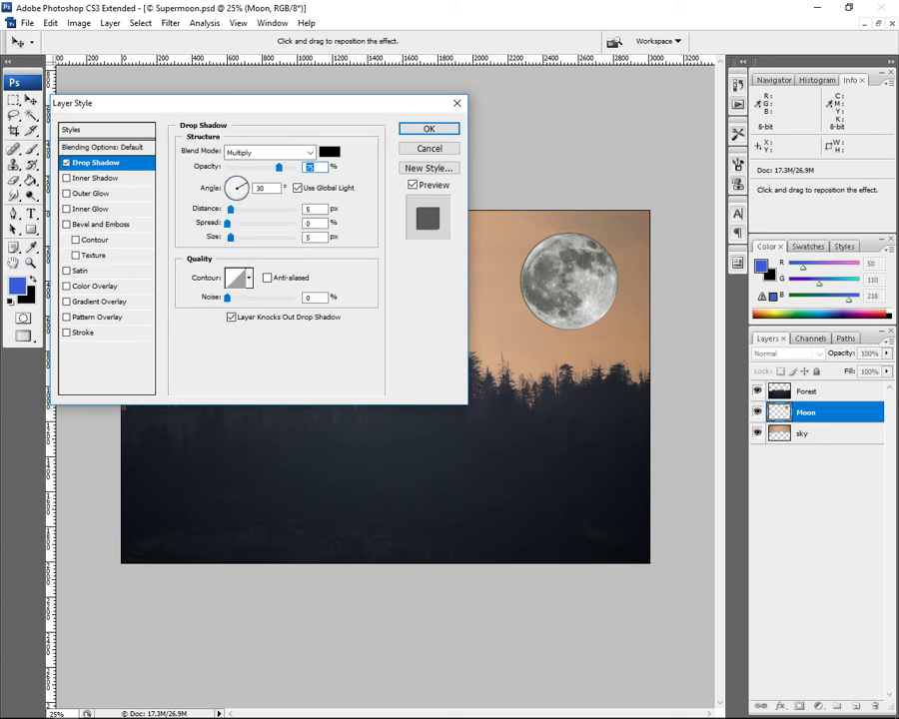
{"action": "left_click", "coordinate": [310, 152]}
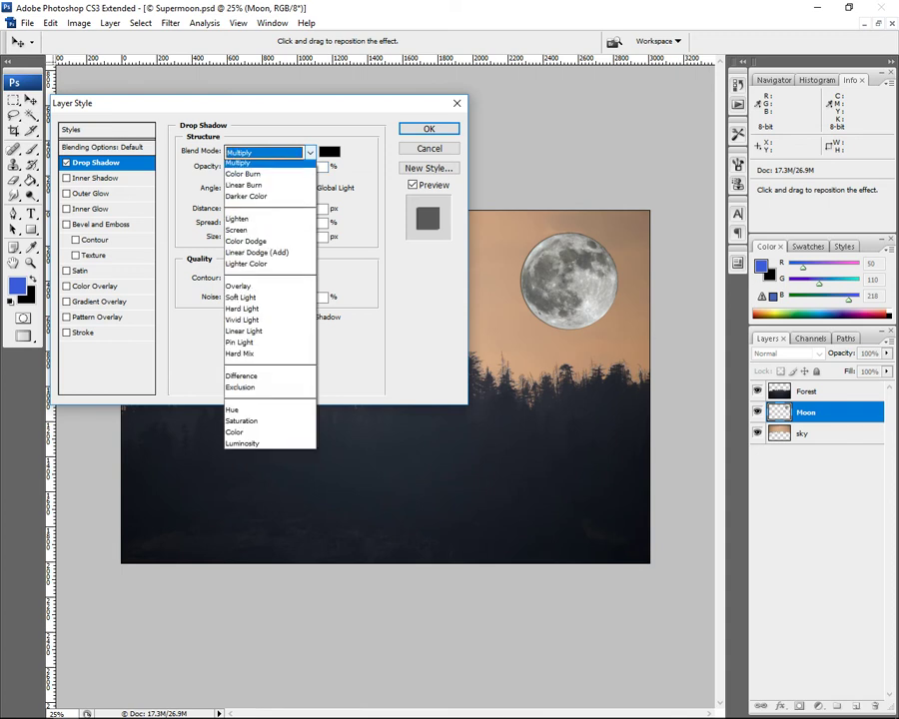
{"action": "left_click", "coordinate": [238, 165]}
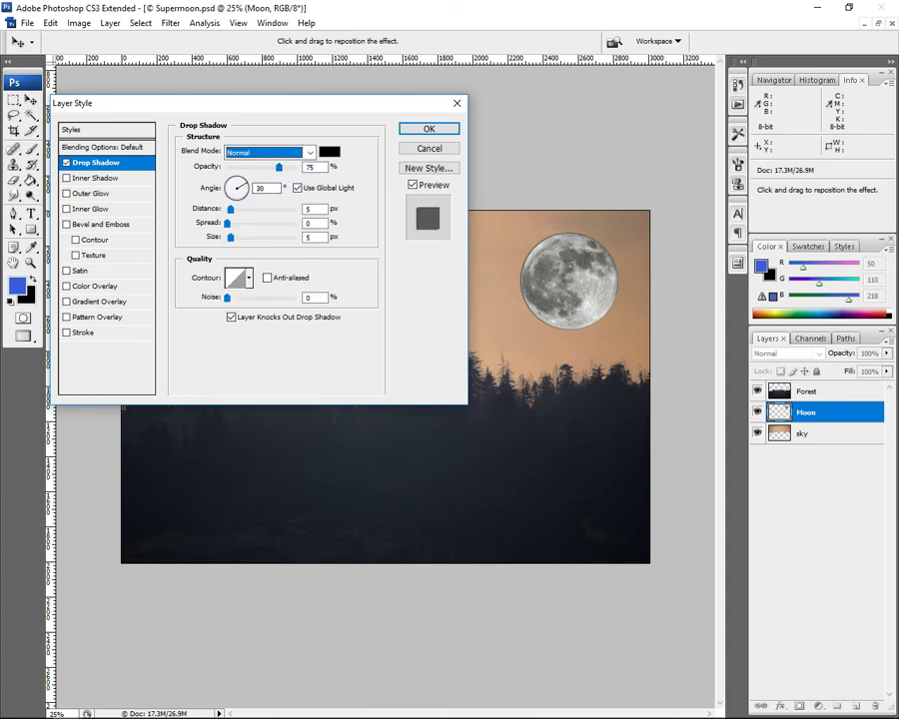
{"action": "mouse_move", "coordinate": [231, 209]}
{"action": "left_mouse_down"}
{"action": "mouse_move", "coordinate": [279, 209]}
{"action": "mouse_move", "coordinate": [227, 209]}
{"action": "left_mouse_up"}
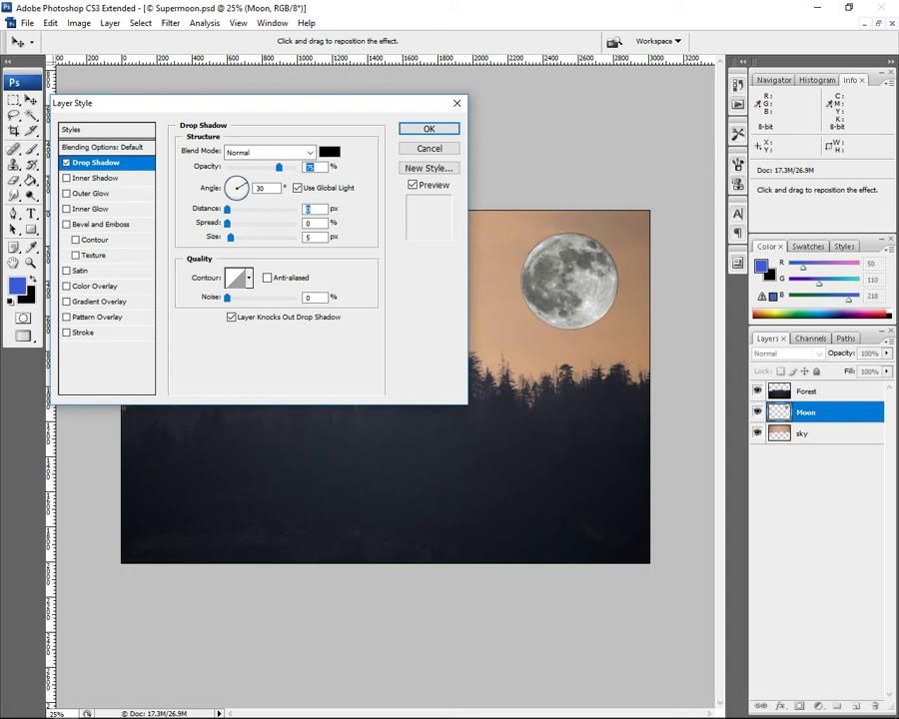
{"action": "left_click", "coordinate": [66, 162]}
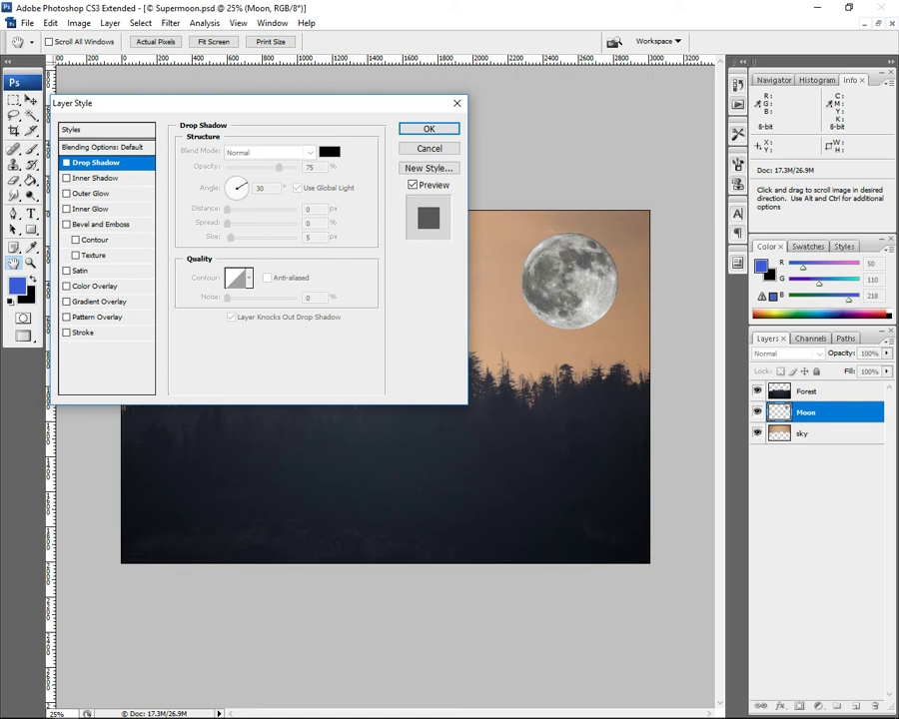
Try an Inner Shadow on the moon with Normal blend mode, 191 px distance and 100% opacity, and switch it off again
{"action": "left_click", "coordinate": [66, 178]}
{"action": "left_click", "coordinate": [97, 178]}
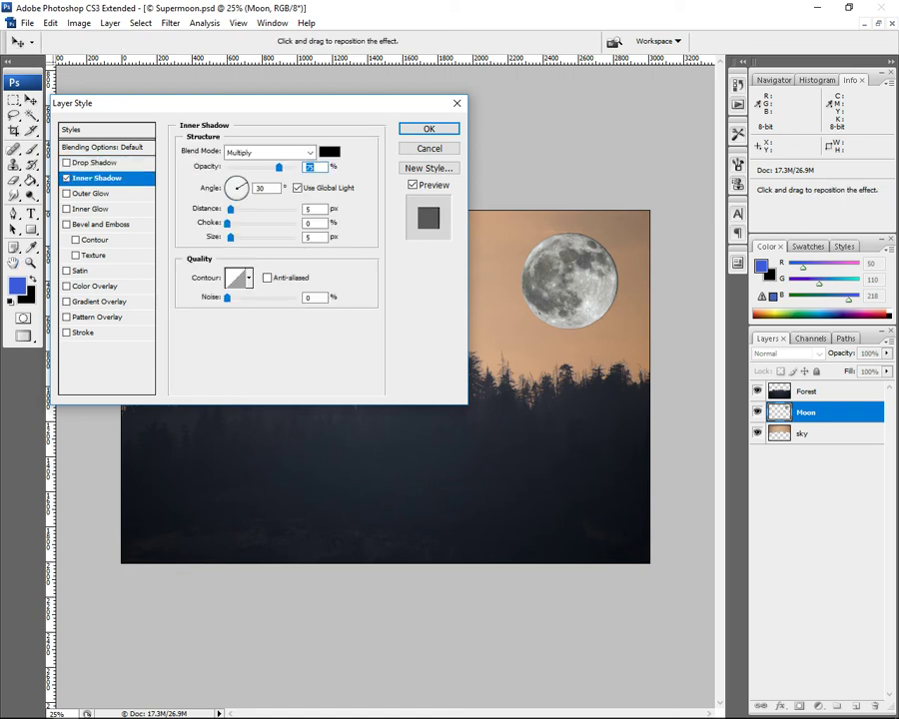
{"action": "left_click", "coordinate": [270, 152]}
{"action": "left_click", "coordinate": [245, 166]}
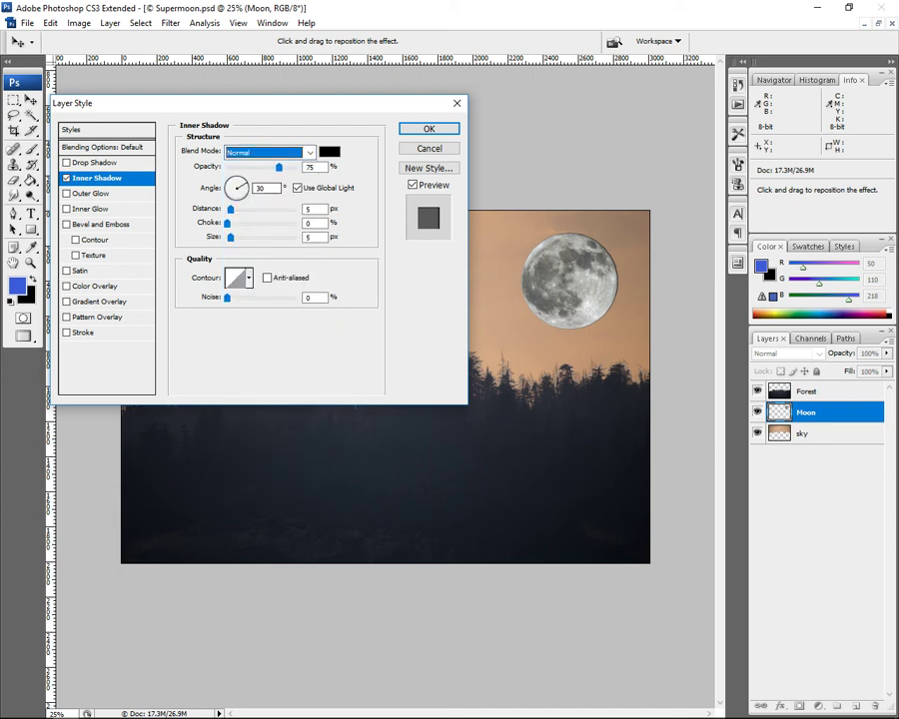
{"action": "left_click_drag", "start_coordinate": [231, 209], "coordinate": [252, 167]}
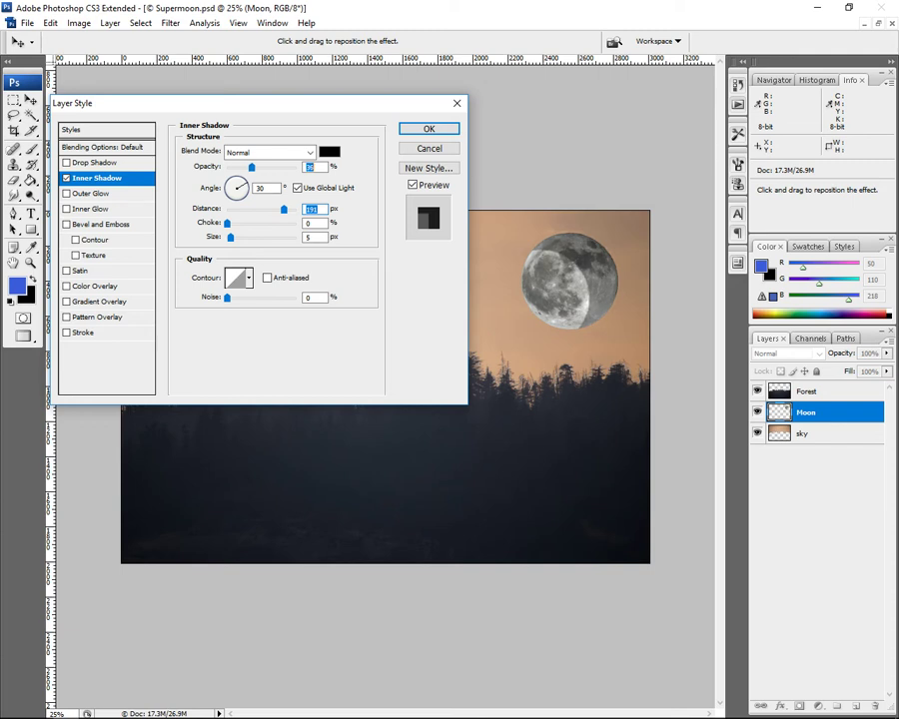
{"action": "left_click_drag", "start_coordinate": [252, 167], "coordinate": [295, 167]}
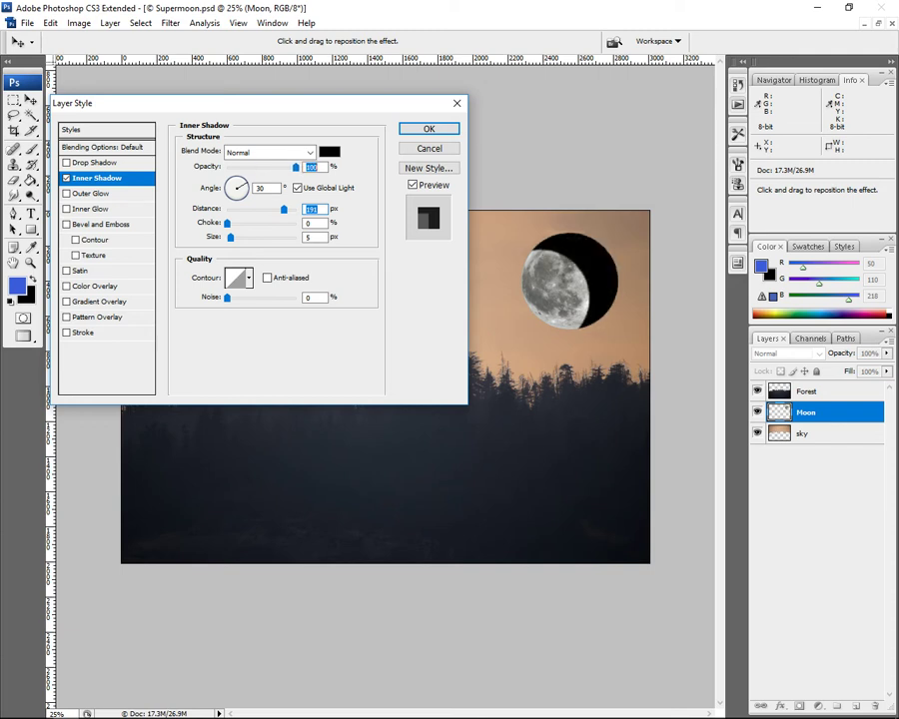
{"action": "left_click", "coordinate": [66, 178]}
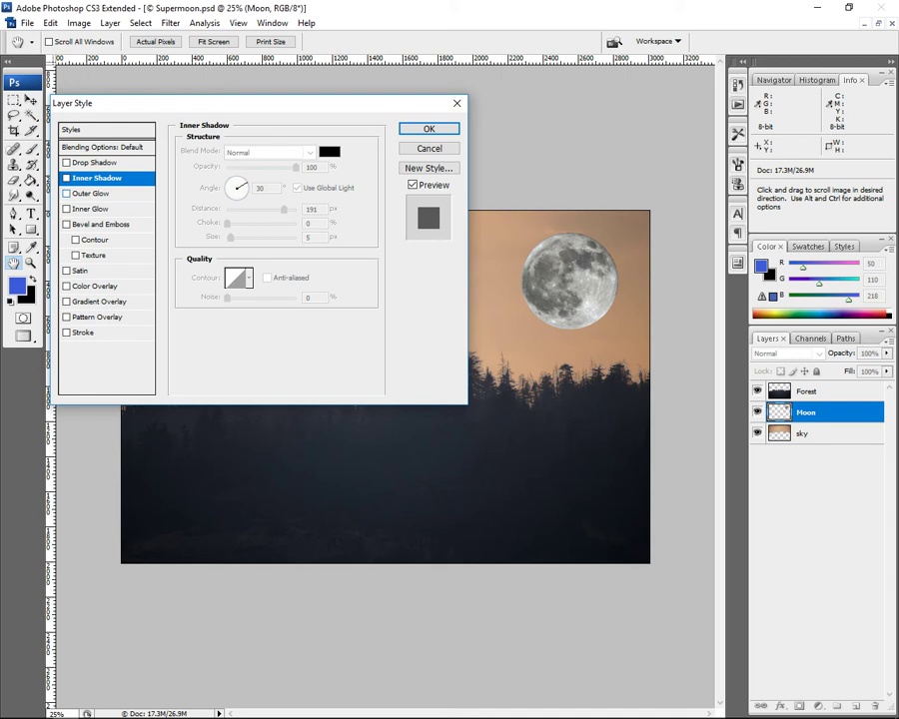
Enable an Outer Glow on the Moon layer and set its blend mode to Normal
{"action": "left_click", "coordinate": [66, 192]}
{"action": "left_click", "coordinate": [91, 192]}
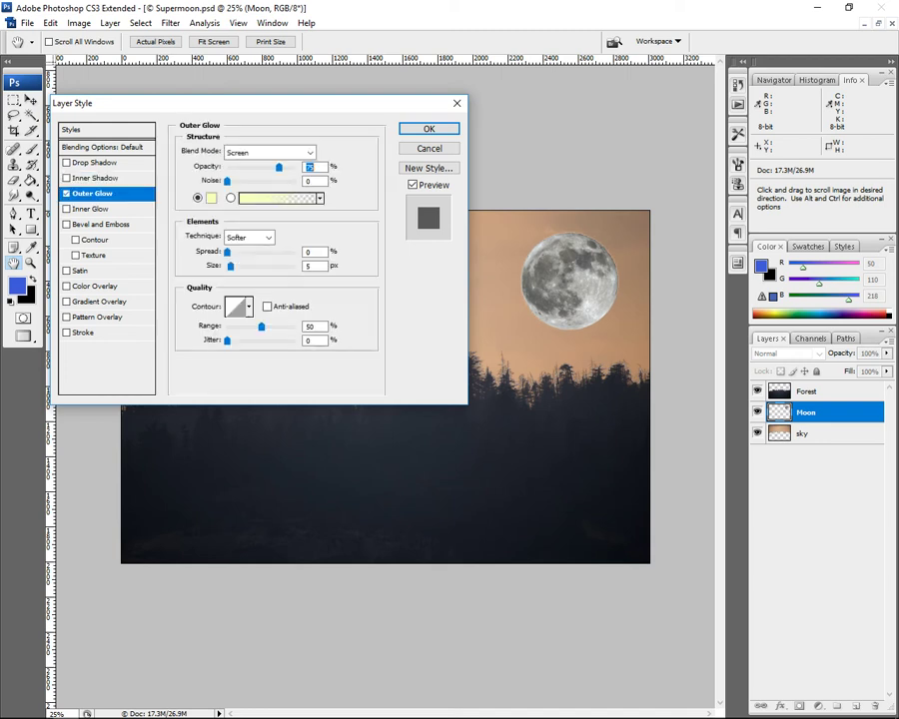
{"action": "left_click", "coordinate": [268, 152]}
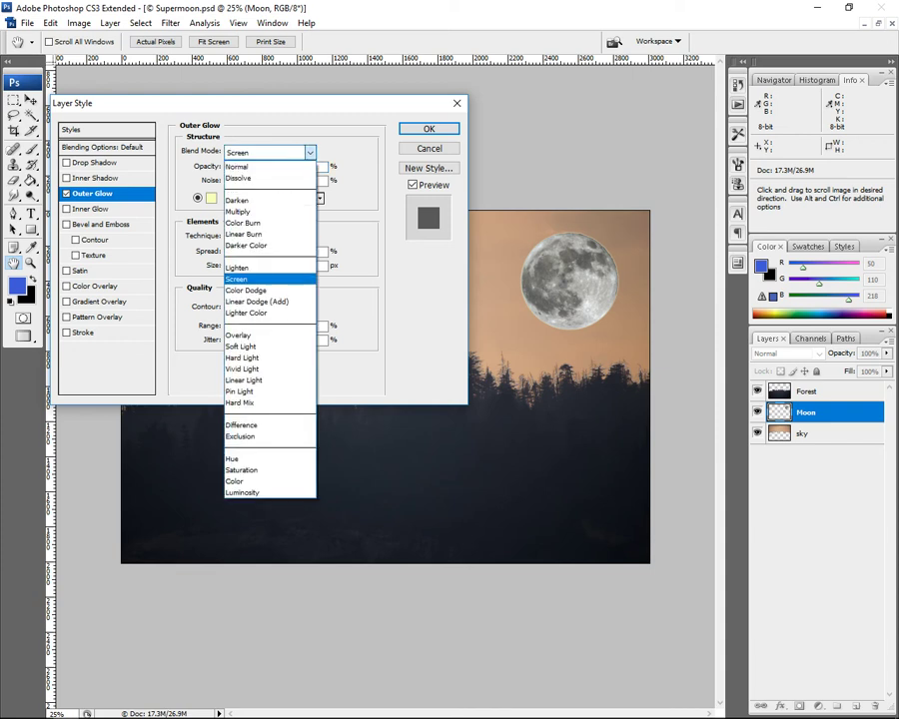
{"action": "left_click", "coordinate": [266, 153]}
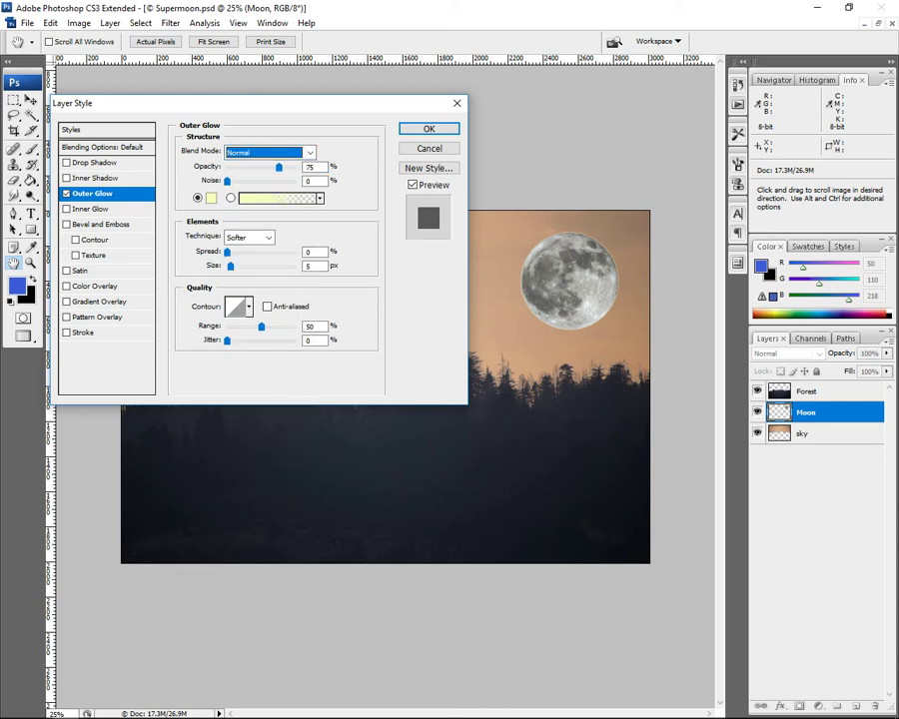
Sample the orange sky near the moon for the glow colour and brighten it to d7a884
{"action": "left_click", "coordinate": [211, 198]}
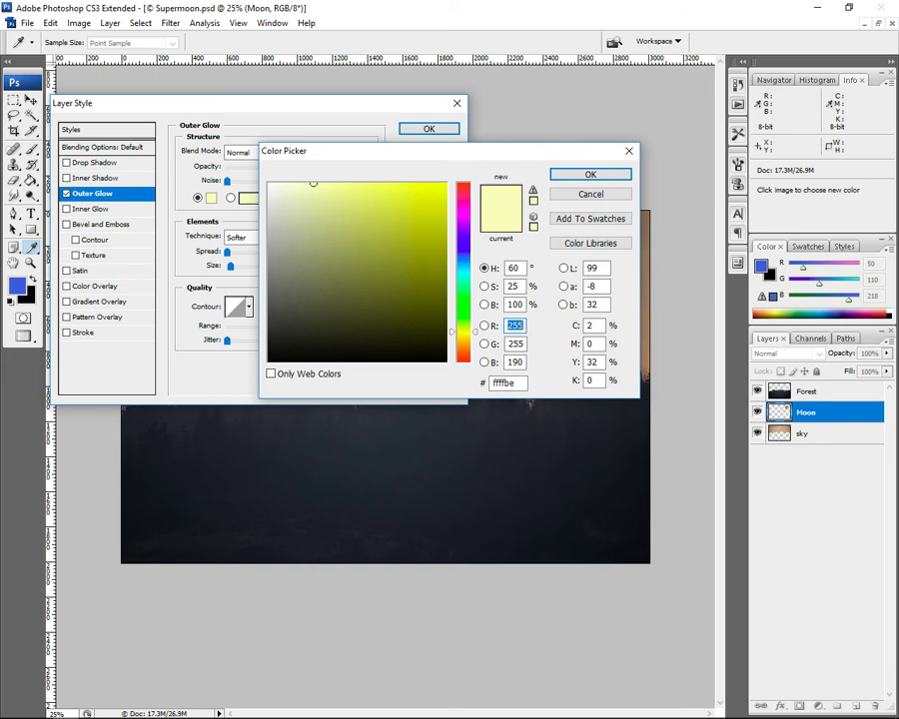
{"action": "left_click_drag", "start_coordinate": [419, 151], "coordinate": [209, 297]}
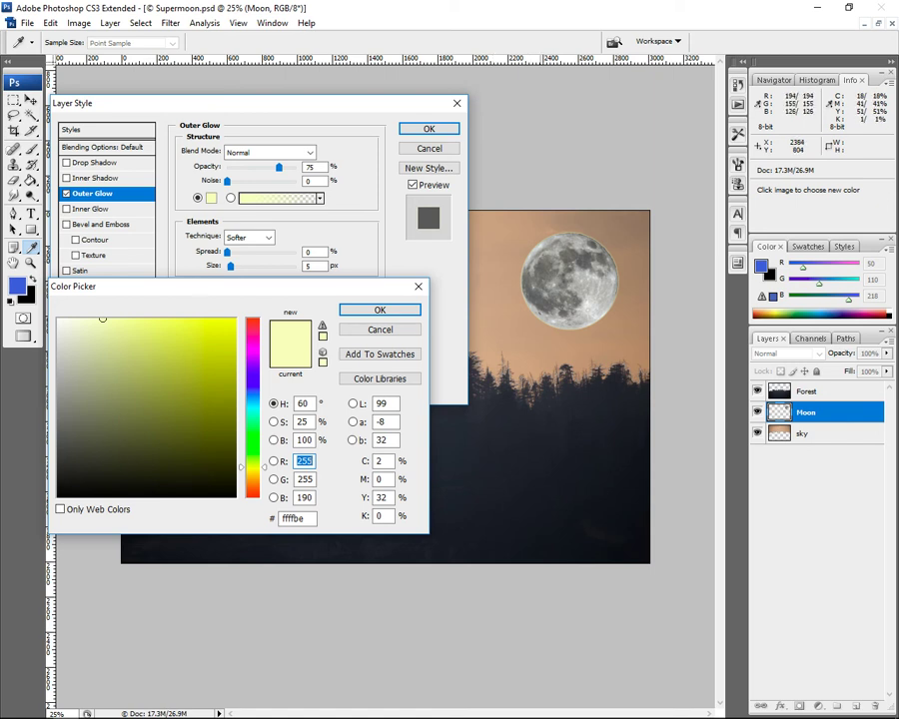
{"action": "left_click", "coordinate": [541, 352]}
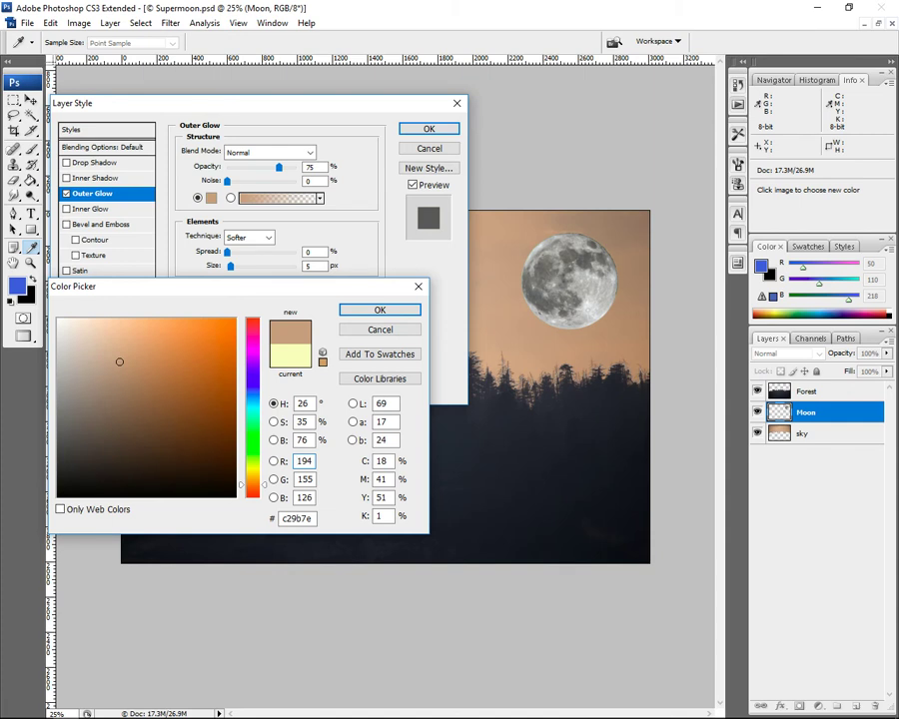
{"action": "left_click", "coordinate": [514, 451]}
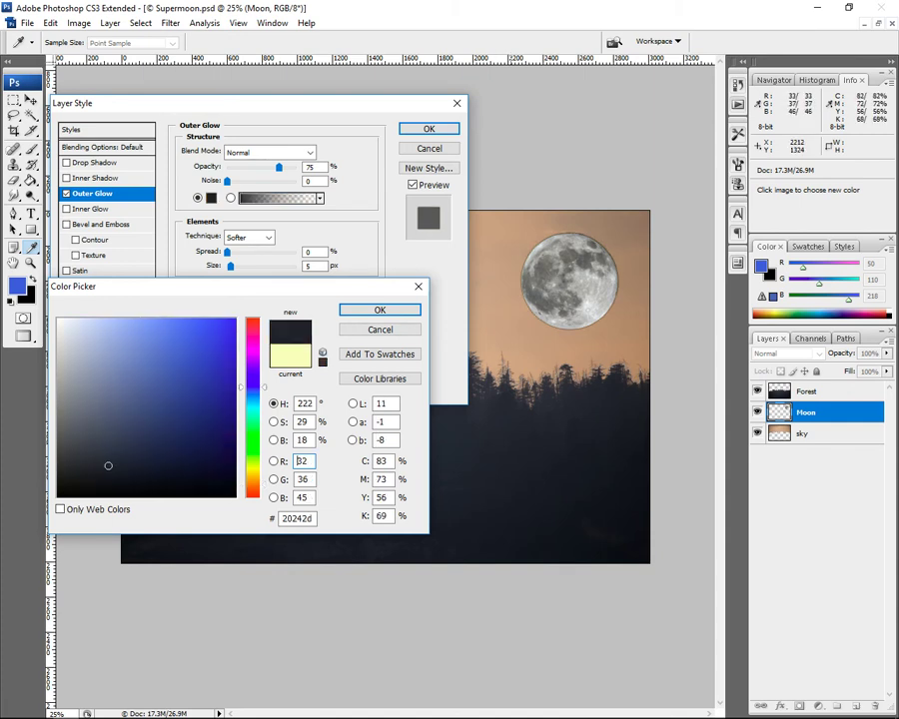
{"action": "left_click", "coordinate": [593, 277]}
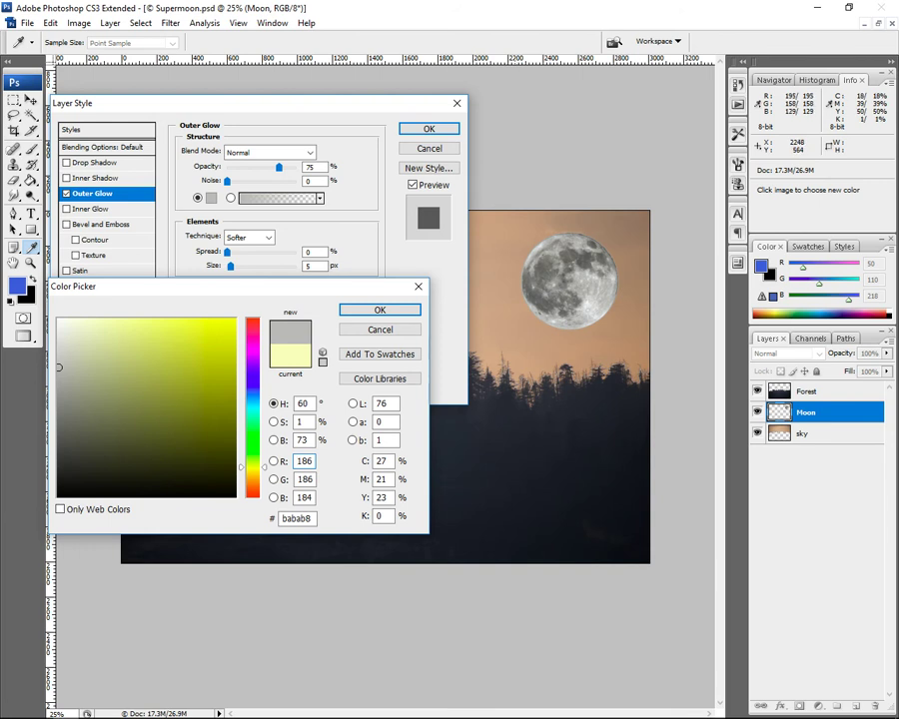
{"action": "left_click", "coordinate": [554, 348]}
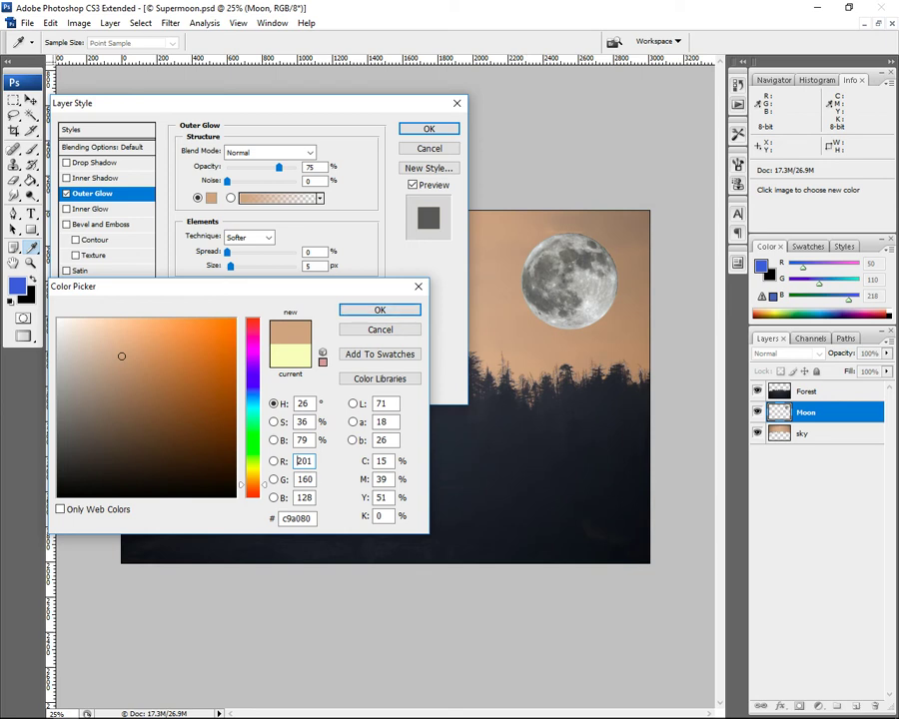
{"action": "left_click_drag", "start_coordinate": [122, 356], "coordinate": [126, 346]}
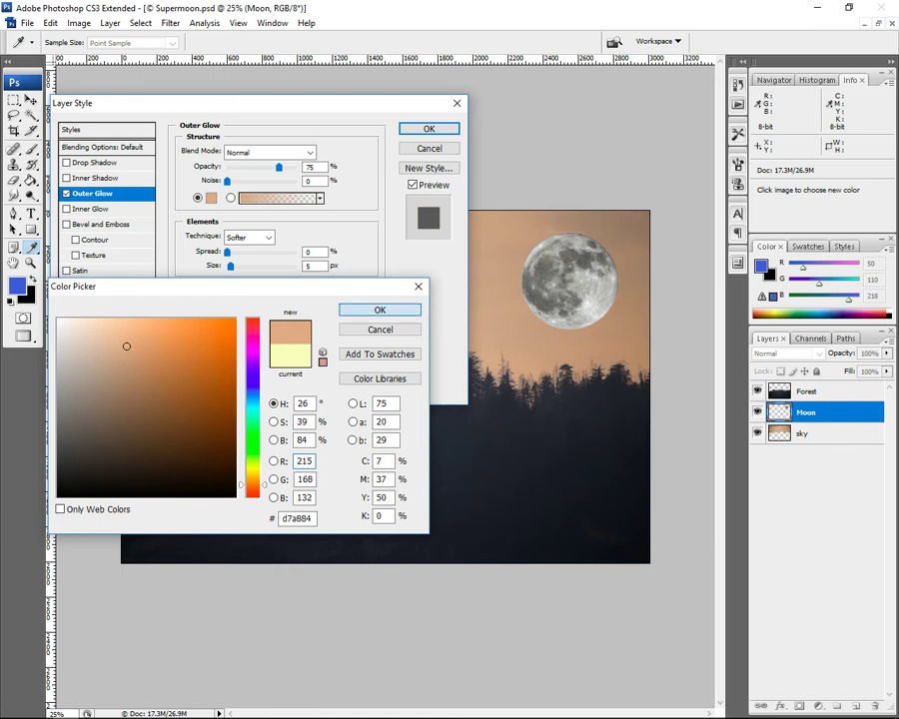
{"action": "key", "text": "Return"}
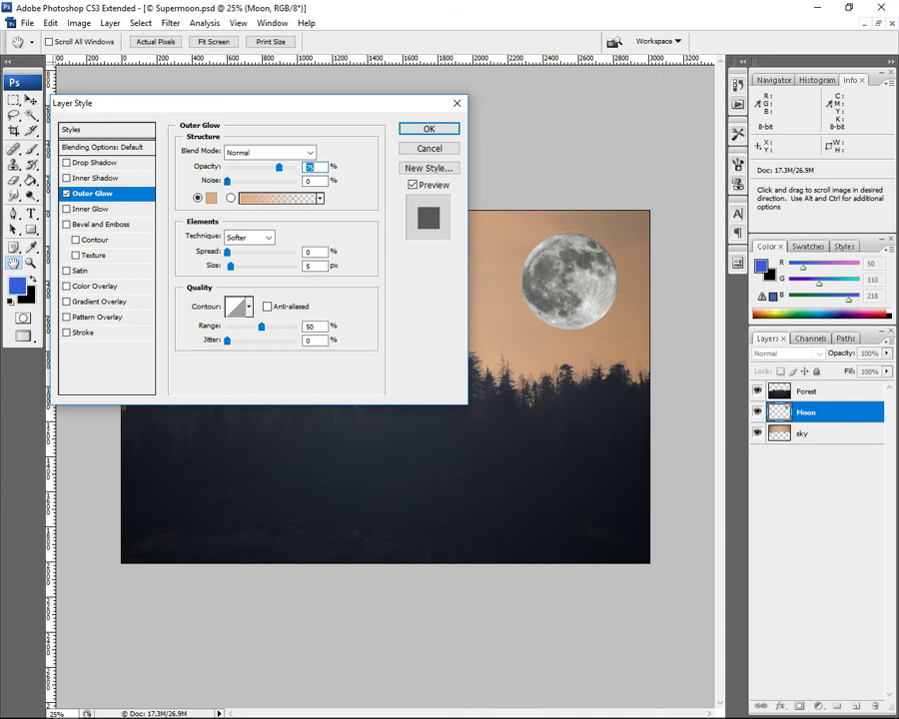
Set the Outer Glow to 18% spread, about 109 px size and about 46% opacity, and apply the layer style
{"action": "left_click_drag", "start_coordinate": [227, 253], "coordinate": [266, 267]}
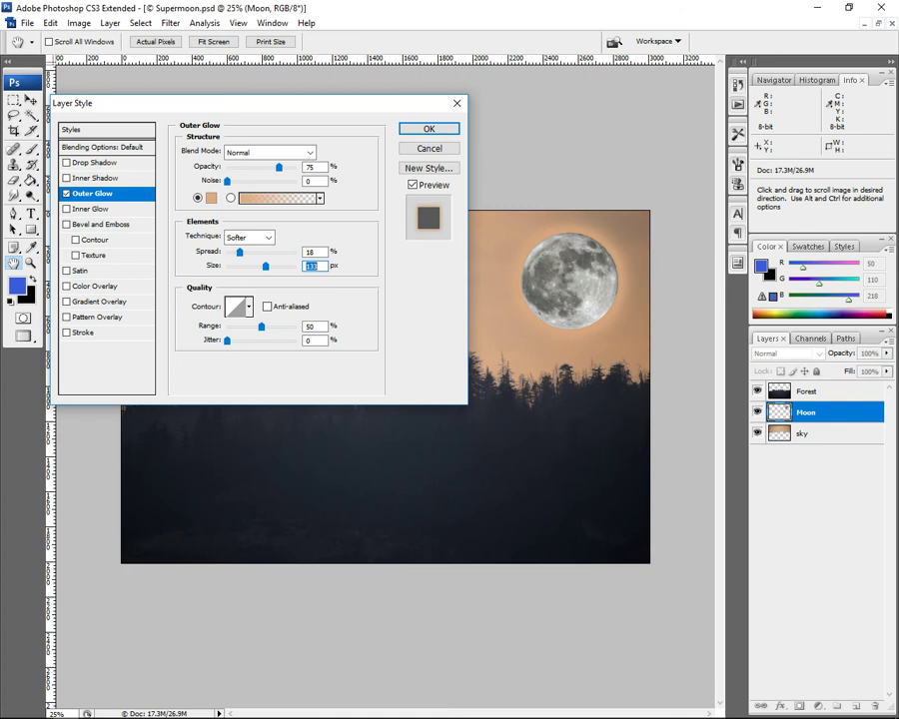
{"action": "mouse_move", "coordinate": [278, 167]}
{"action": "left_mouse_down"}
{"action": "mouse_move", "coordinate": [251, 166]}
{"action": "mouse_move", "coordinate": [265, 167]}
{"action": "left_mouse_up"}
{"action": "key", "text": "Down"}
{"action": "key", "text": "Down"}
{"action": "key", "text": "Down"}
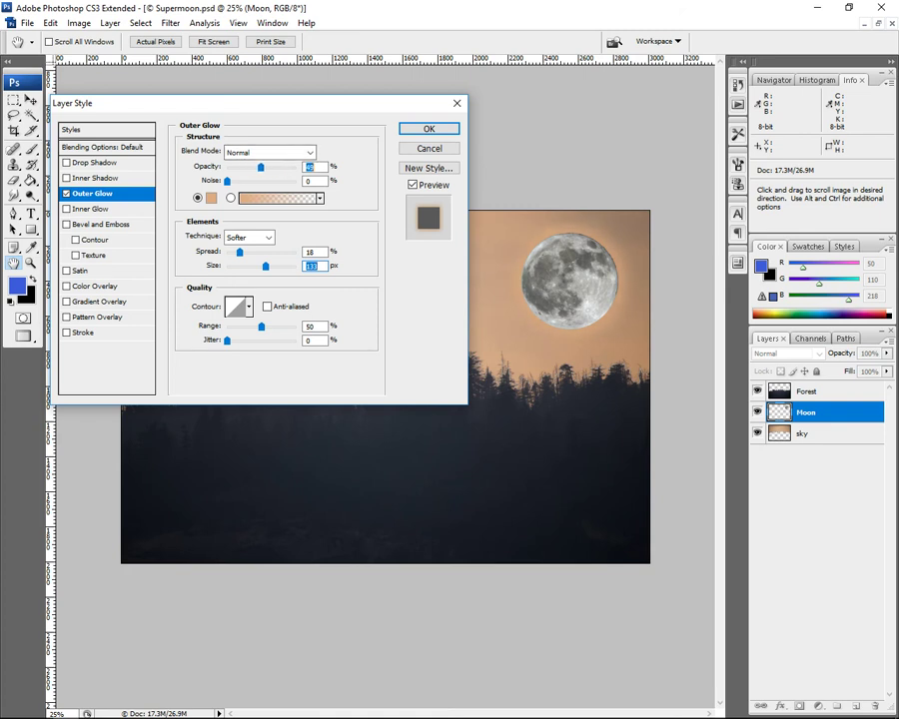
{"action": "left_click_drag", "start_coordinate": [266, 267], "coordinate": [260, 267]}
{"action": "mouse_move", "coordinate": [263, 167]}
{"action": "left_mouse_down"}
{"action": "mouse_move", "coordinate": [249, 167]}
{"action": "mouse_move", "coordinate": [259, 167]}
{"action": "left_mouse_up"}
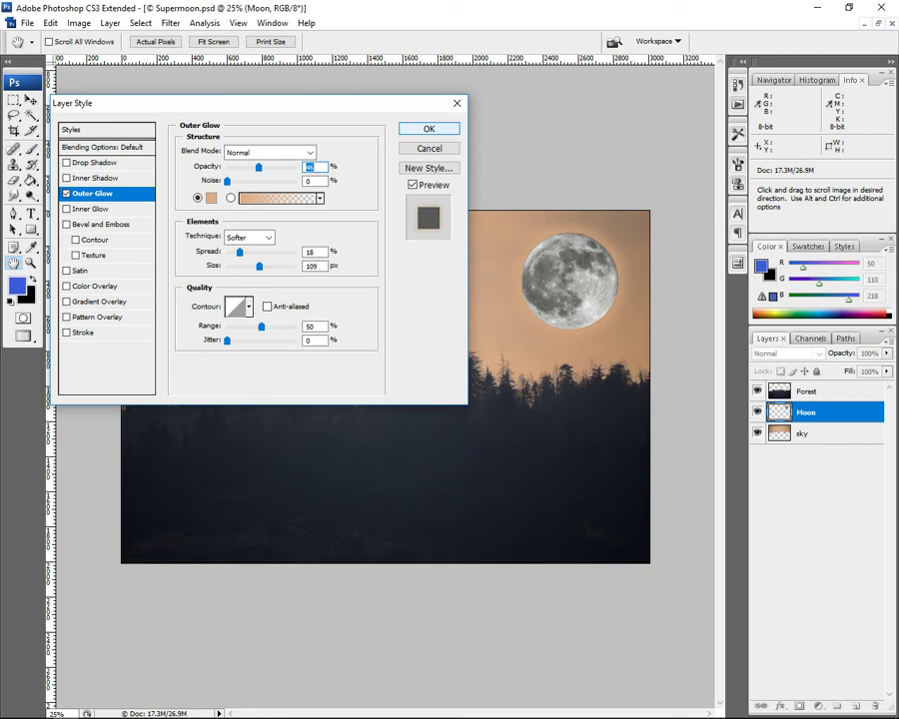
{"action": "key", "text": "Return"}
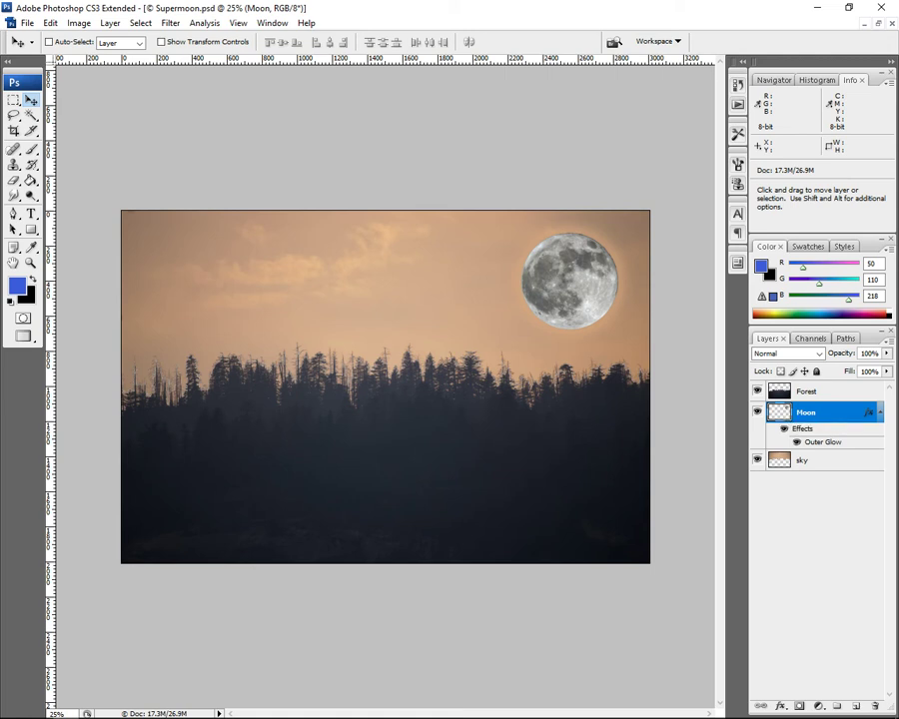
Select the Moon layer's pixels and add a new empty layer directly above it
{"action": "right_click", "coordinate": [779, 412]}
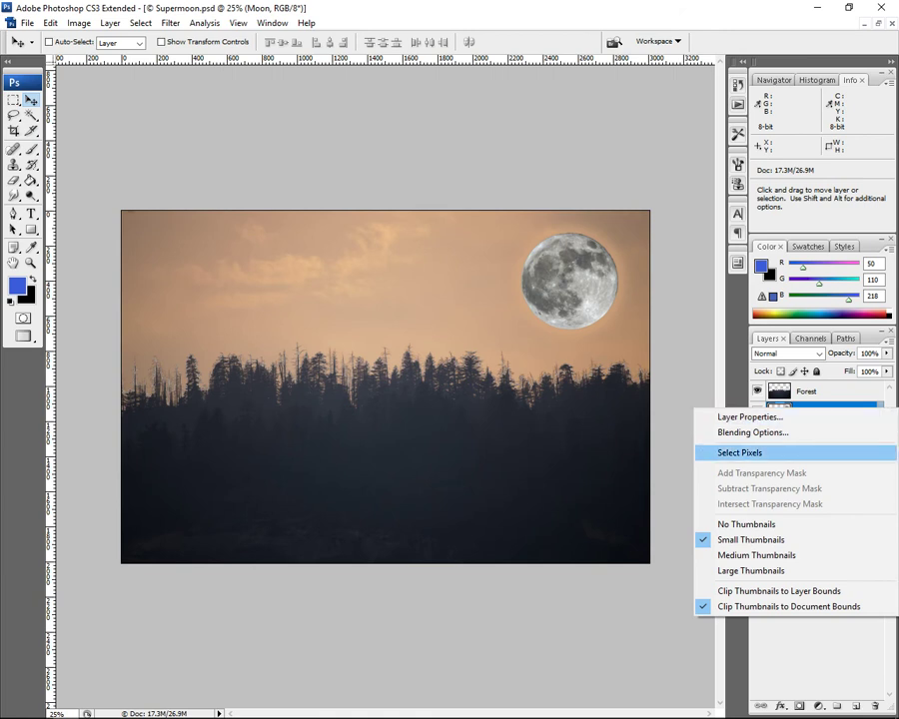
{"action": "left_click", "coordinate": [739, 452]}
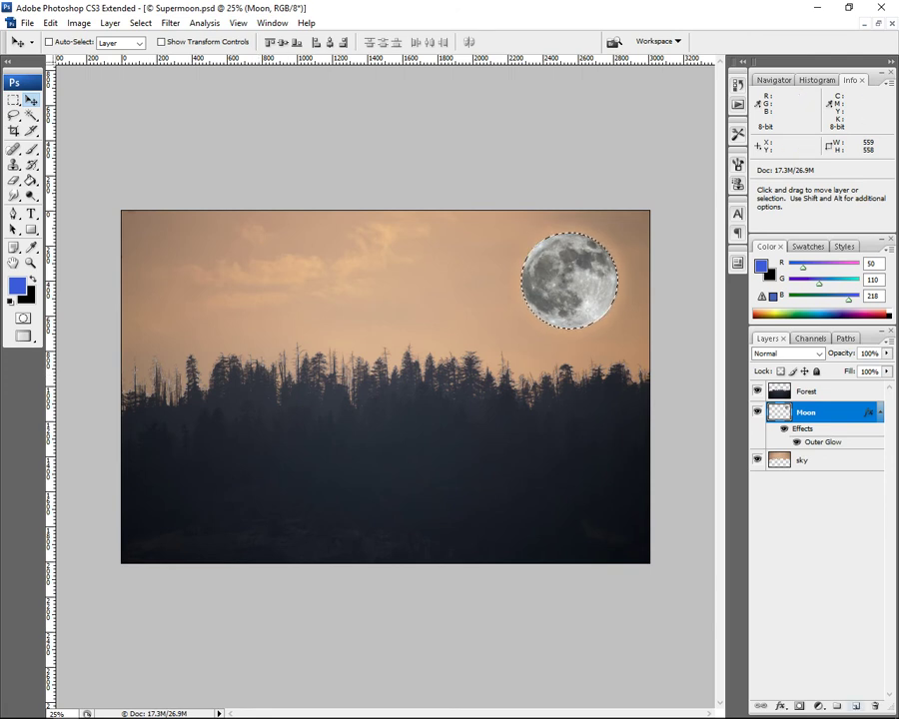
{"action": "left_click", "coordinate": [856, 706]}
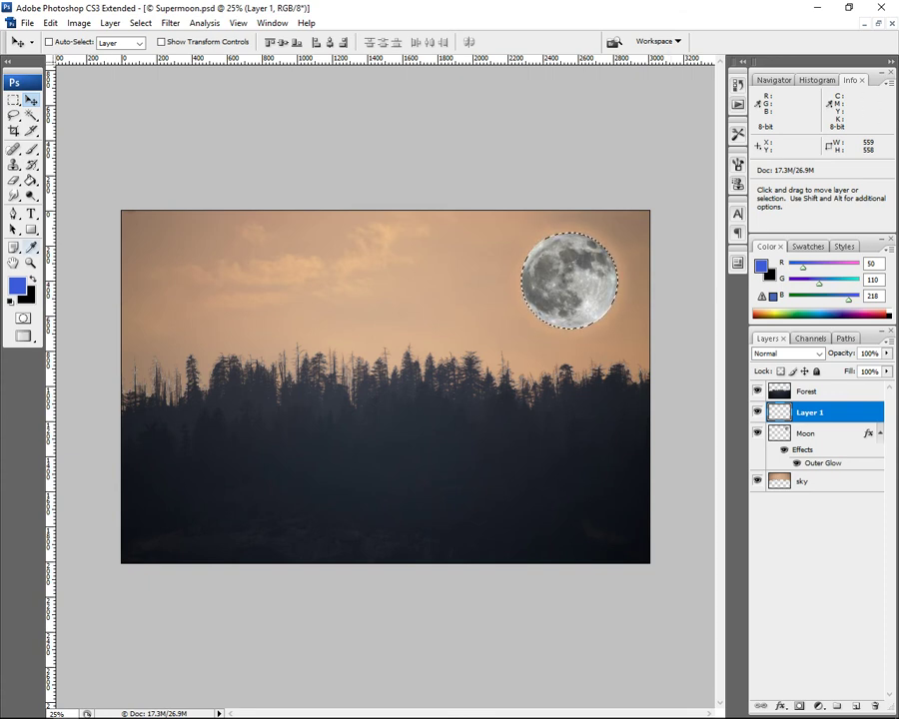
Sample the orange sky beside the moon as the foreground colour and brighten it to e4b38c
{"action": "key", "text": "i"}
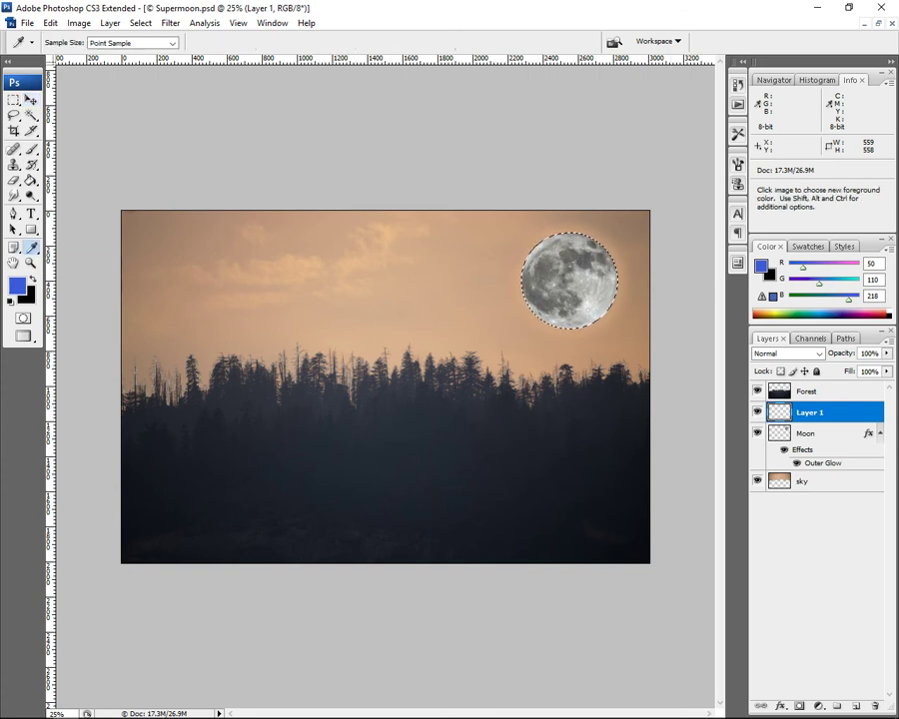
{"action": "left_click", "coordinate": [503, 243]}
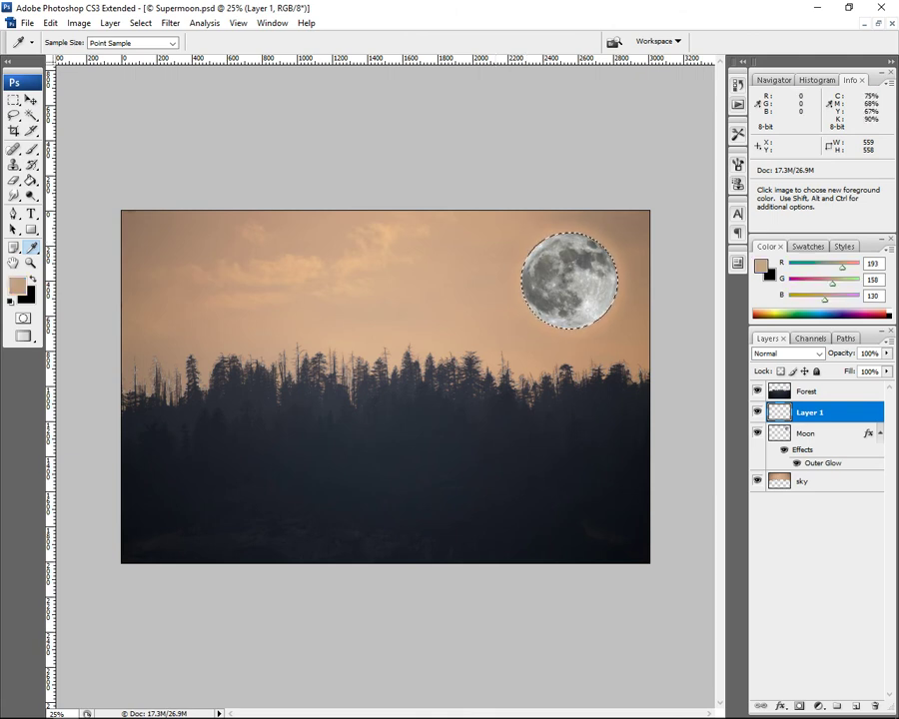
{"action": "left_click", "coordinate": [17, 286]}
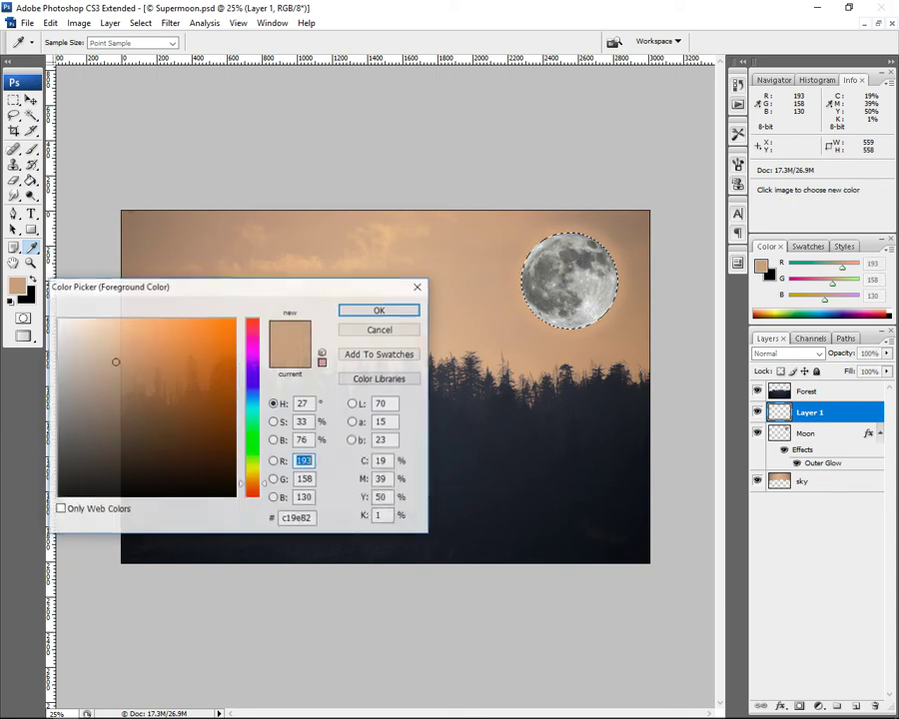
{"action": "mouse_move", "coordinate": [115, 362]}
{"action": "left_mouse_down"}
{"action": "mouse_move", "coordinate": [125, 325]}
{"action": "mouse_move", "coordinate": [126, 337]}
{"action": "left_mouse_up"}
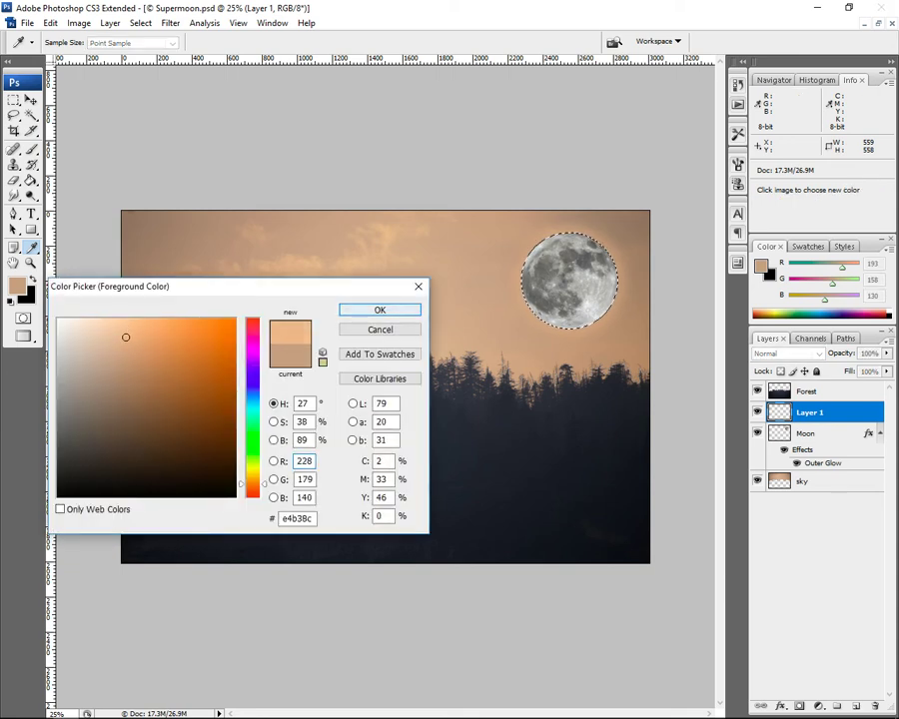
{"action": "key", "text": "Return"}
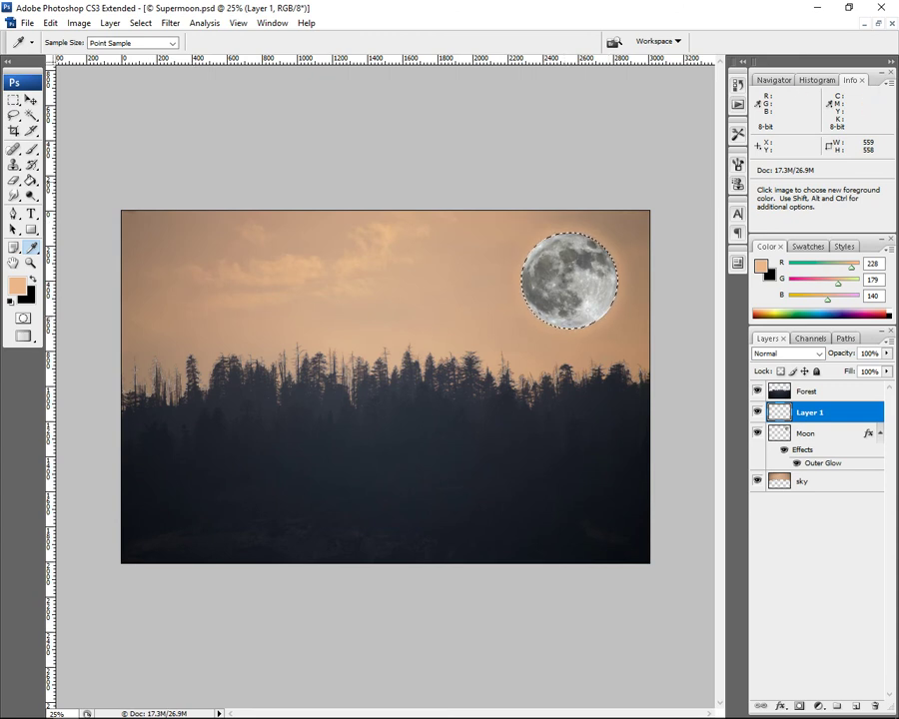
Fill the moon-shaped selection on the new layer with the sky colour using the Paint Bucket, and deselect
{"action": "left_click", "coordinate": [31, 181]}
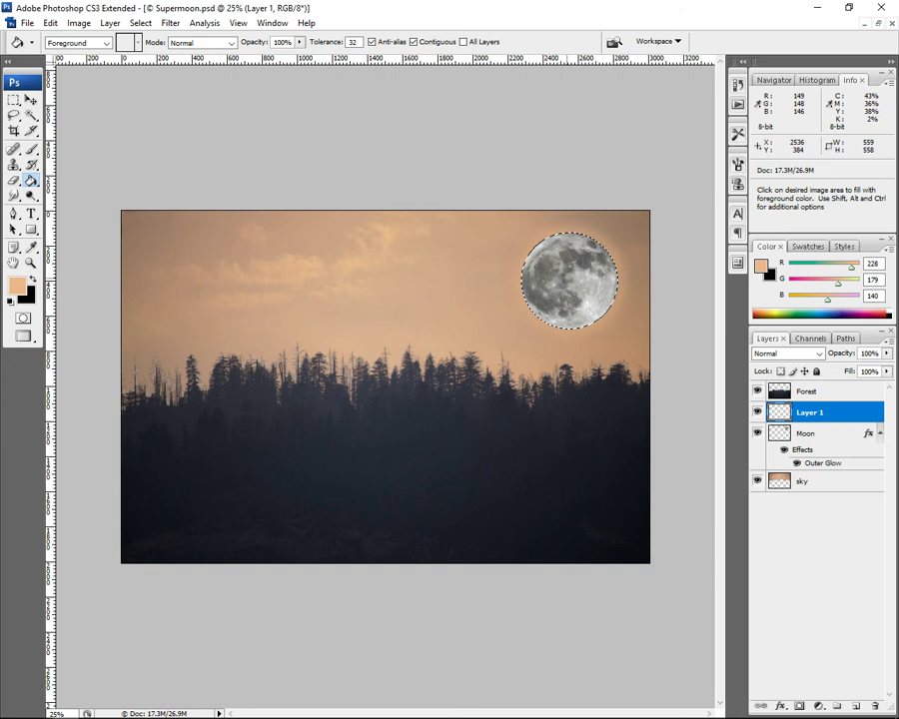
{"action": "left_click", "coordinate": [571, 278]}
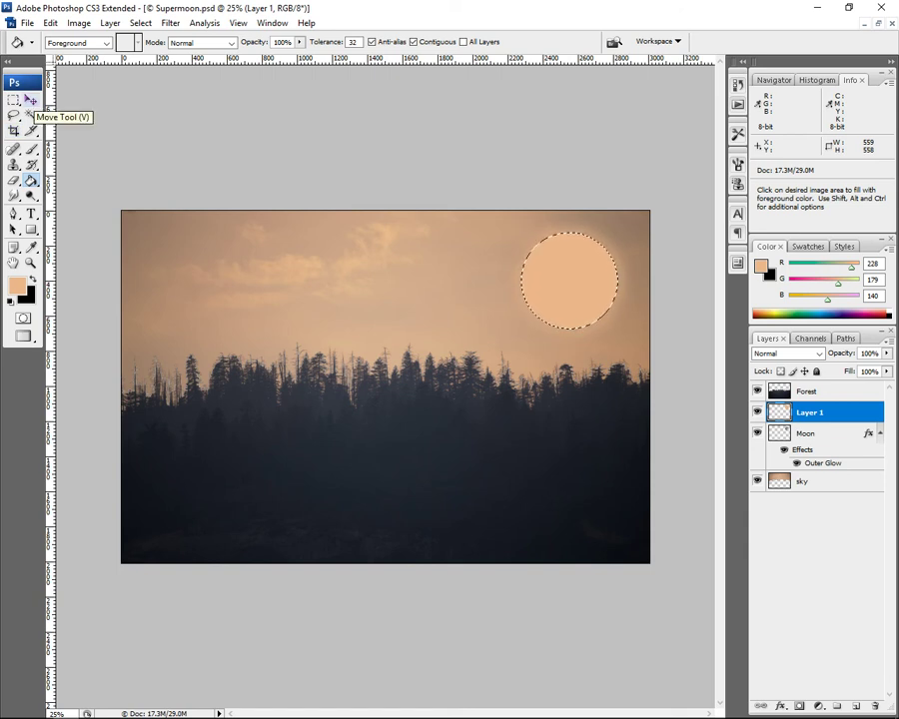
{"action": "left_click", "coordinate": [30, 101]}
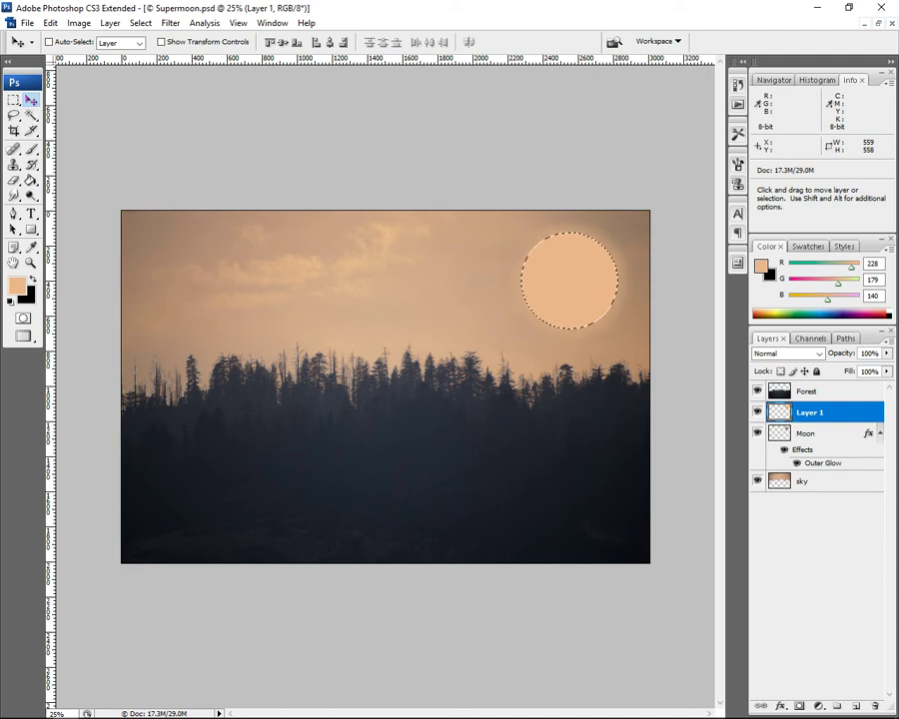
{"action": "key", "text": "ctrl+d"}
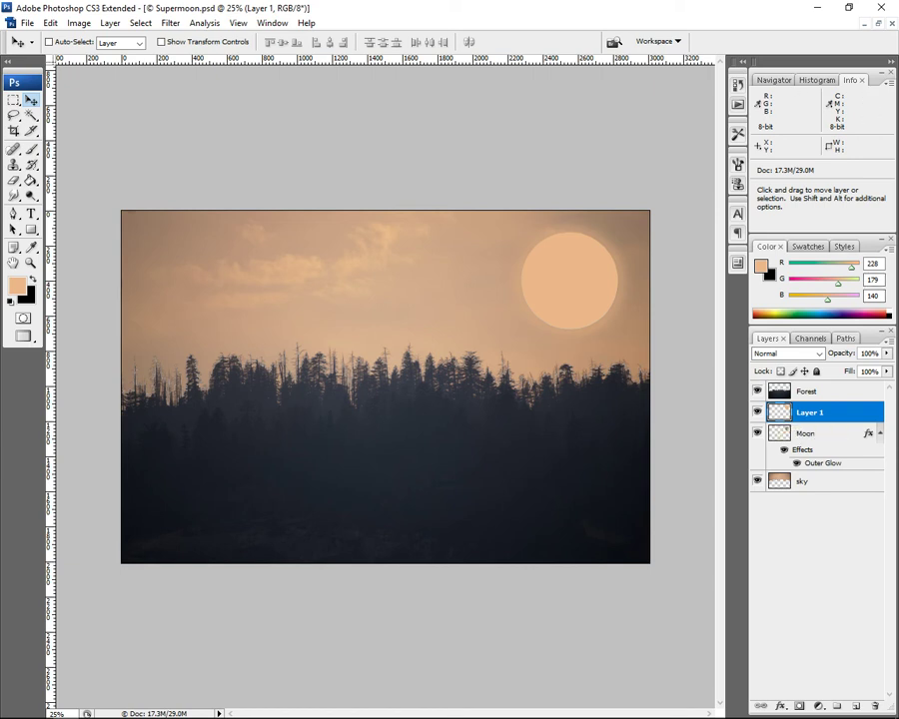
Set the tint layer's blend mode to Overlay and its opacity to 61%, and compare the result by toggling layer visibility
{"action": "left_click", "coordinate": [790, 354]}
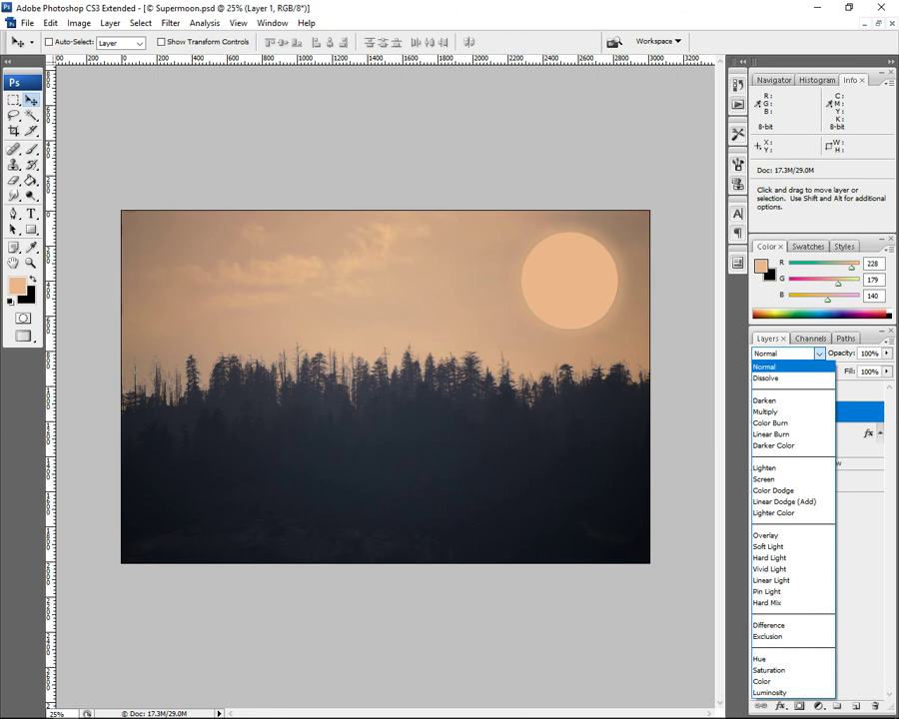
{"action": "key", "text": "Return"}
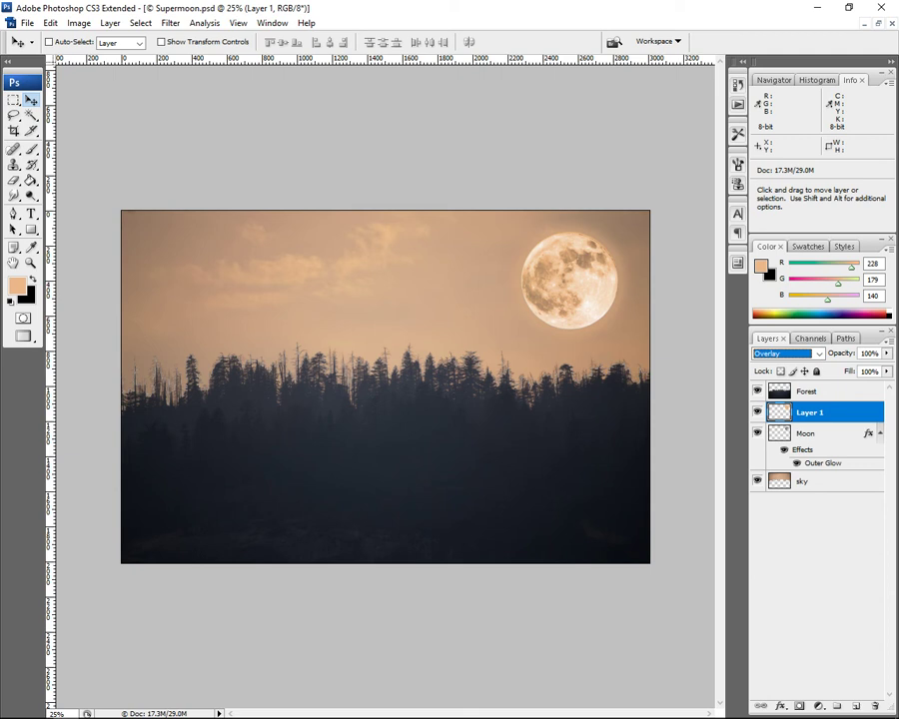
{"action": "left_click", "coordinate": [886, 353]}
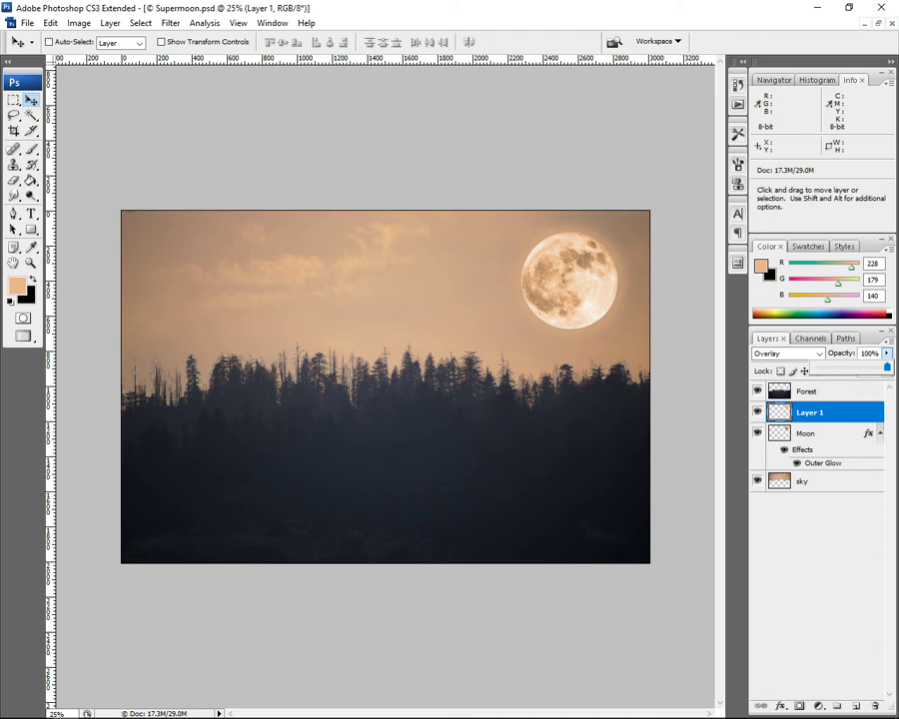
{"action": "key", "text": "Return"}
{"action": "left_click", "coordinate": [887, 353]}
{"action": "left_click_drag", "start_coordinate": [885, 367], "coordinate": [858, 368]}
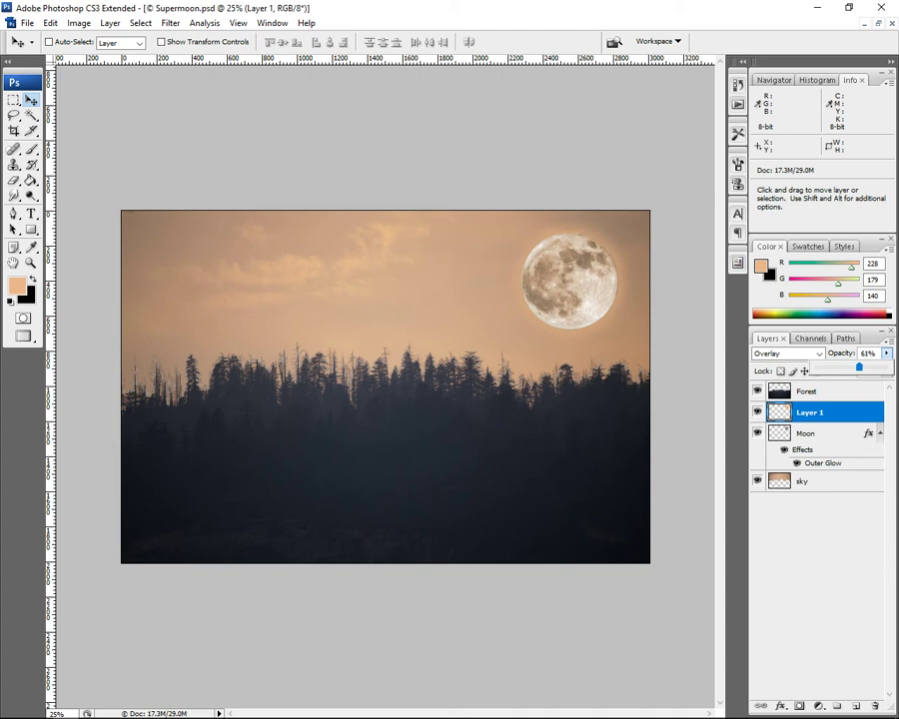
{"action": "key", "text": "Return"}
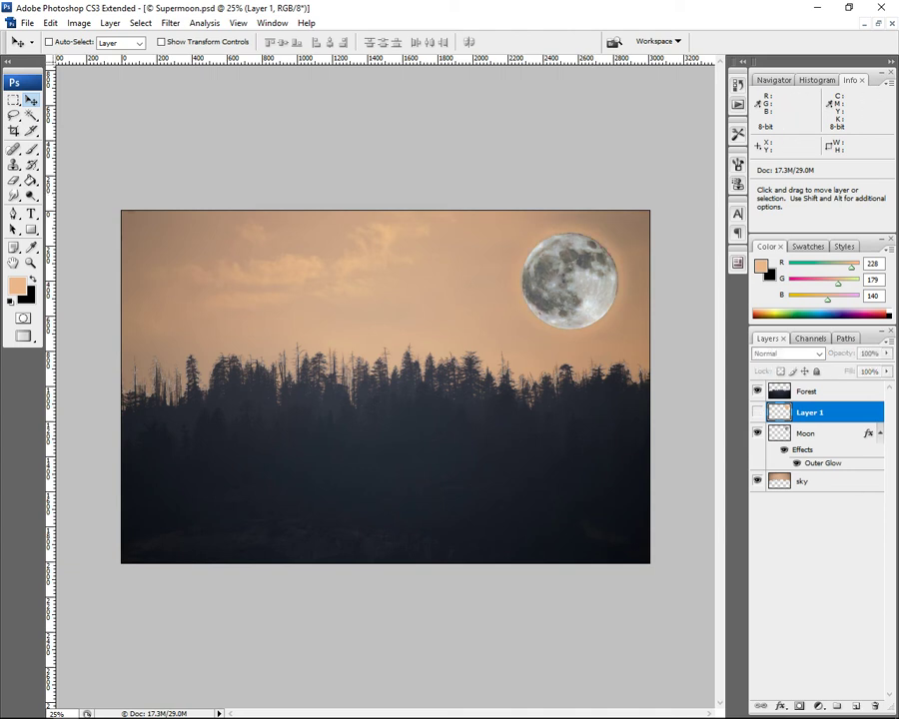
{"action": "left_click", "coordinate": [757, 434]}
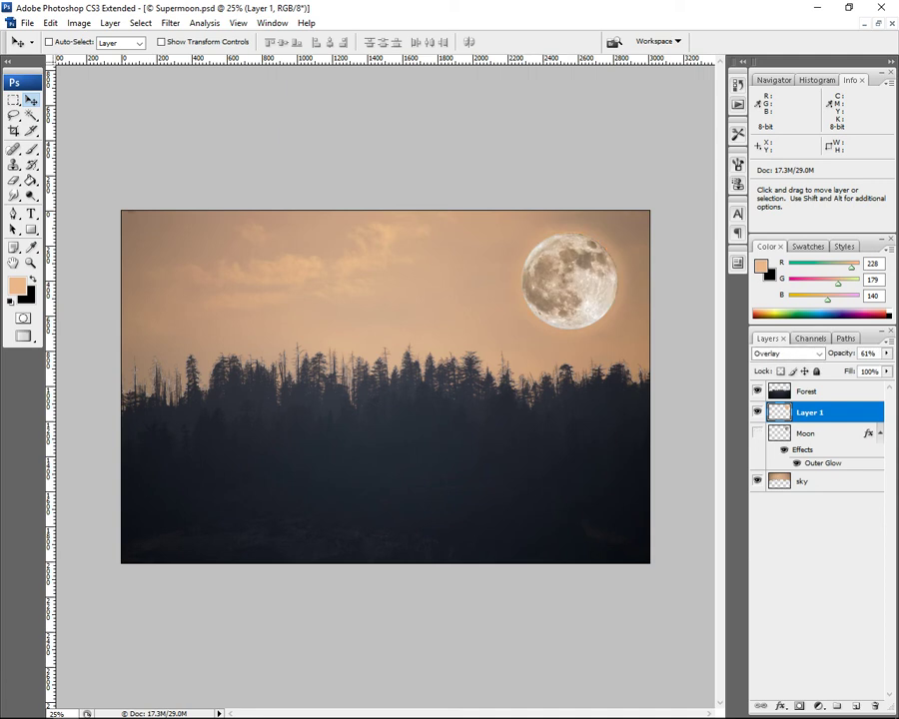
{"action": "left_click", "coordinate": [757, 434]}
Select the tint layer together with the Moon layer and merge them into one layer
{"action": "key", "text": "shift"}
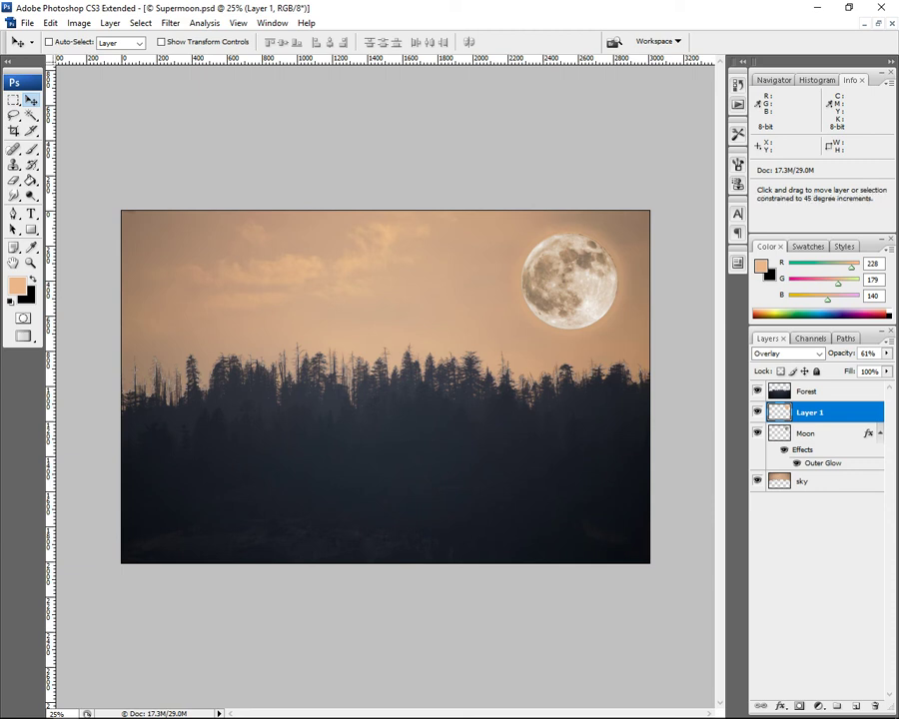
{"action": "left_click", "coordinate": [825, 433], "text": "shift"}
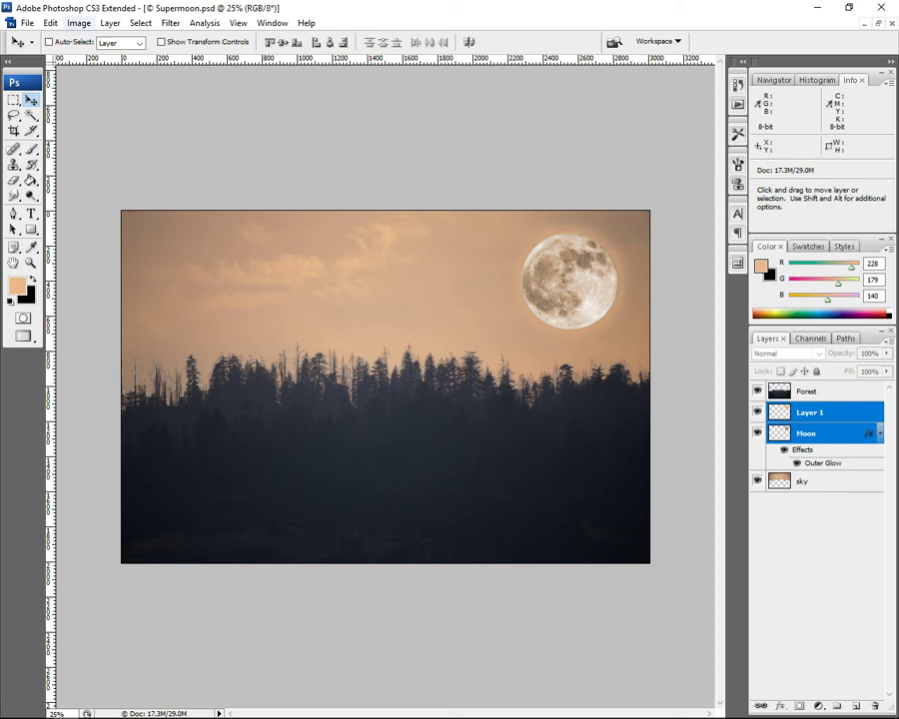
{"action": "left_click", "coordinate": [78, 22]}
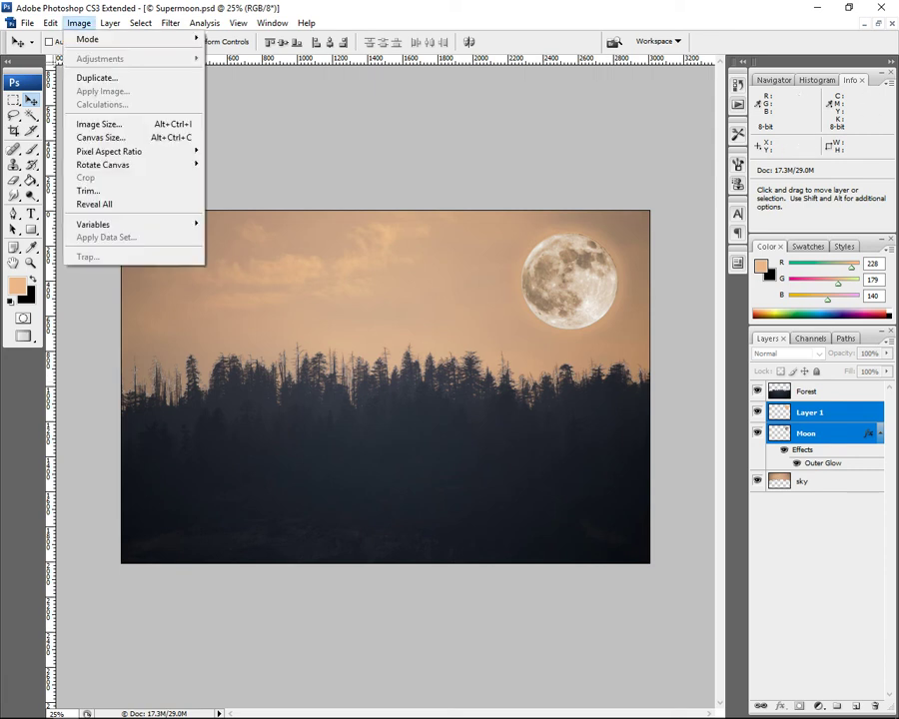
{"action": "mouse_move", "coordinate": [110, 22]}
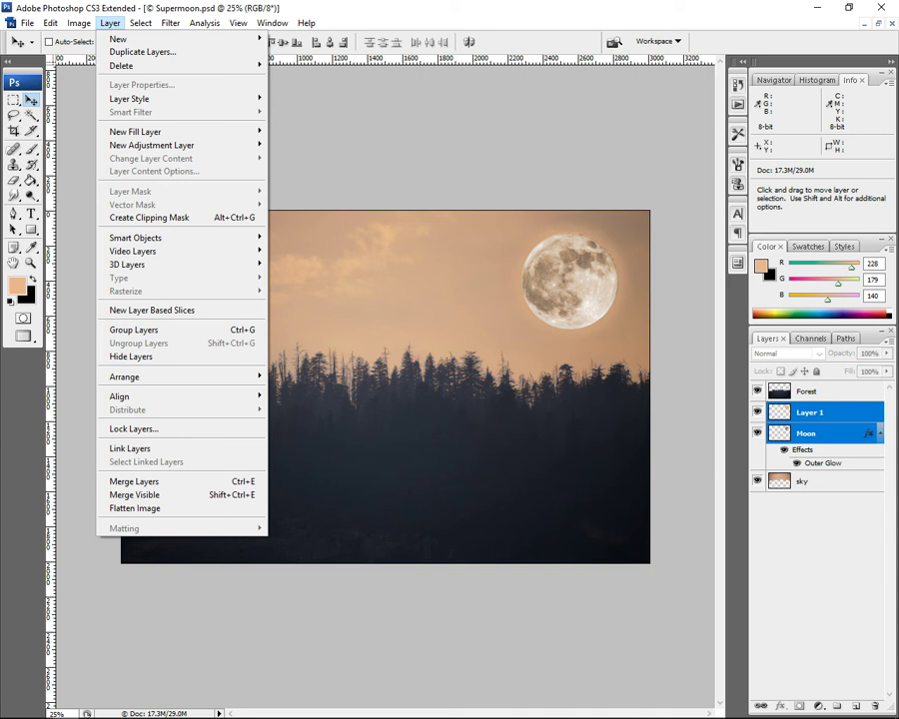
{"action": "left_click", "coordinate": [140, 482]}
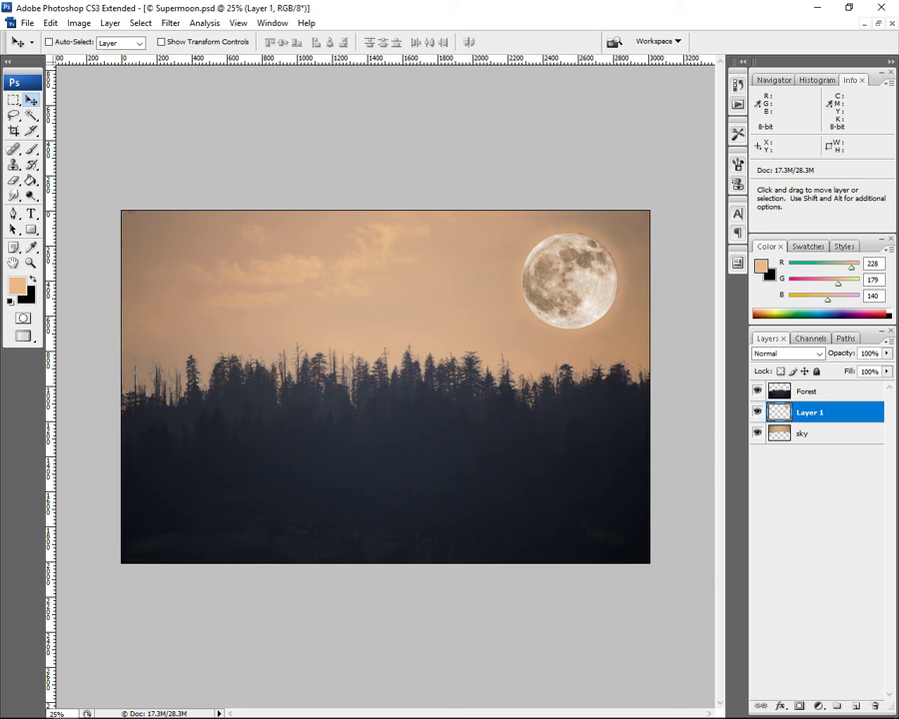
Rename the merged layer as Moon
{"action": "double_click", "coordinate": [809, 412]}
{"action": "type", "text": "Moon"}
{"action": "key", "text": "Return"}
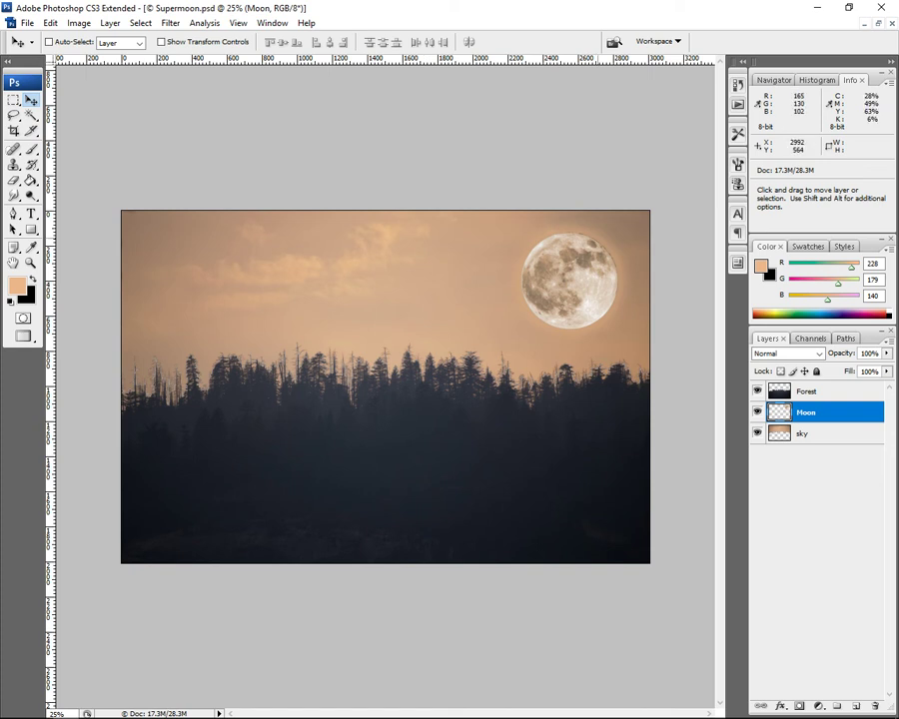
Move the moon slightly towards the upper-right corner of the sky and save the document
{"action": "mouse_move", "coordinate": [568, 286]}
{"action": "left_mouse_down"}
{"action": "mouse_move", "coordinate": [557, 298]}
{"action": "mouse_move", "coordinate": [555, 350]}
{"action": "mouse_move", "coordinate": [603, 370]}
{"action": "mouse_move", "coordinate": [537, 391]}
{"action": "mouse_move", "coordinate": [583, 346]}
{"action": "mouse_move", "coordinate": [603, 255]}
{"action": "mouse_move", "coordinate": [618, 241]}
{"action": "mouse_move", "coordinate": [612, 281]}
{"action": "mouse_move", "coordinate": [585, 288]}
{"action": "left_mouse_up"}
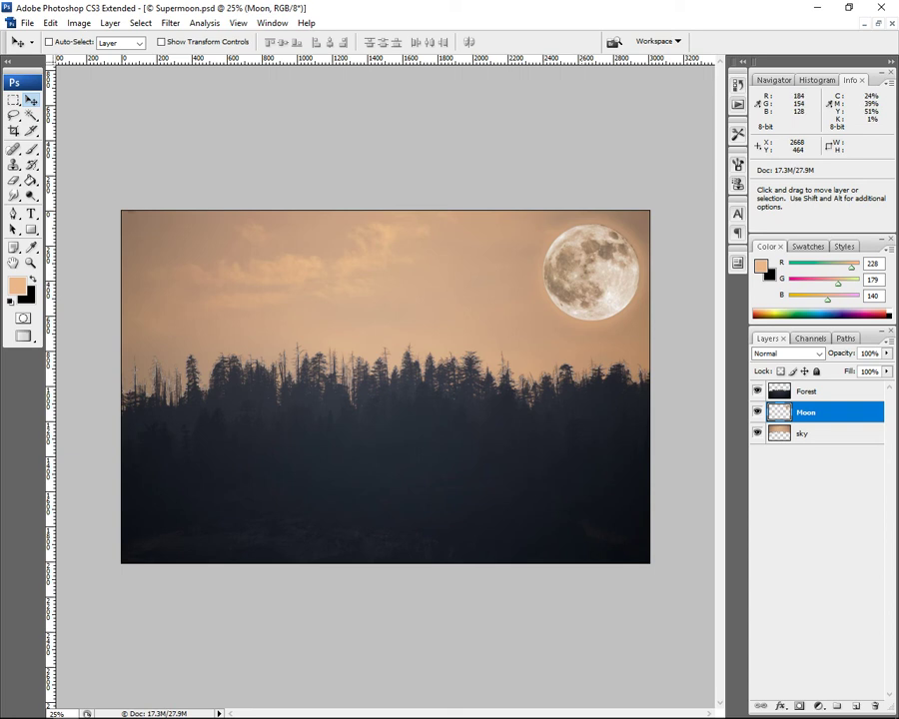
{"action": "left_click", "coordinate": [27, 23]}
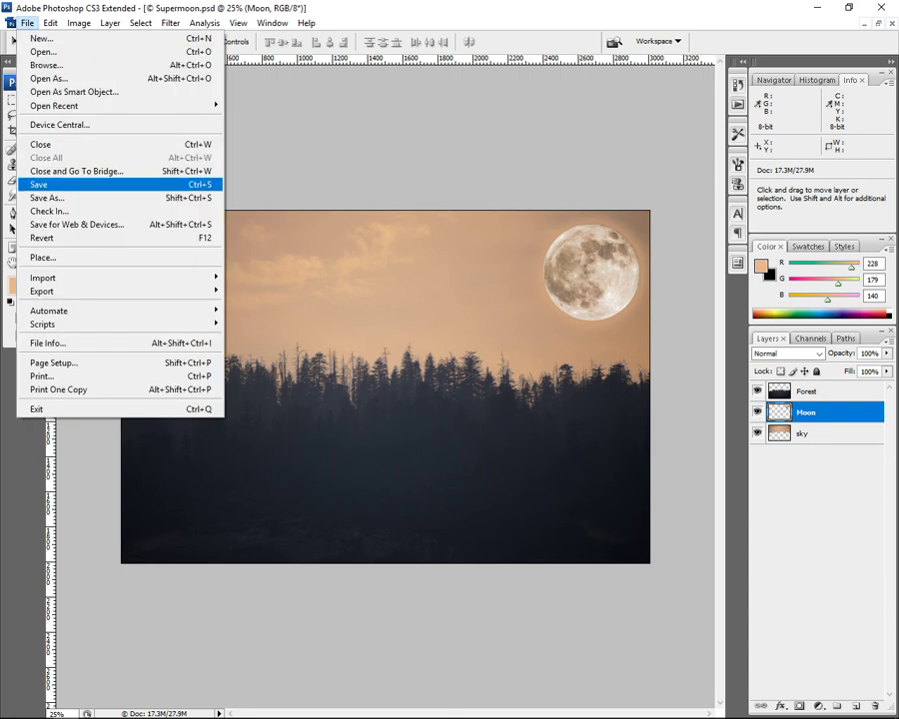
{"action": "left_click", "coordinate": [40, 184]}
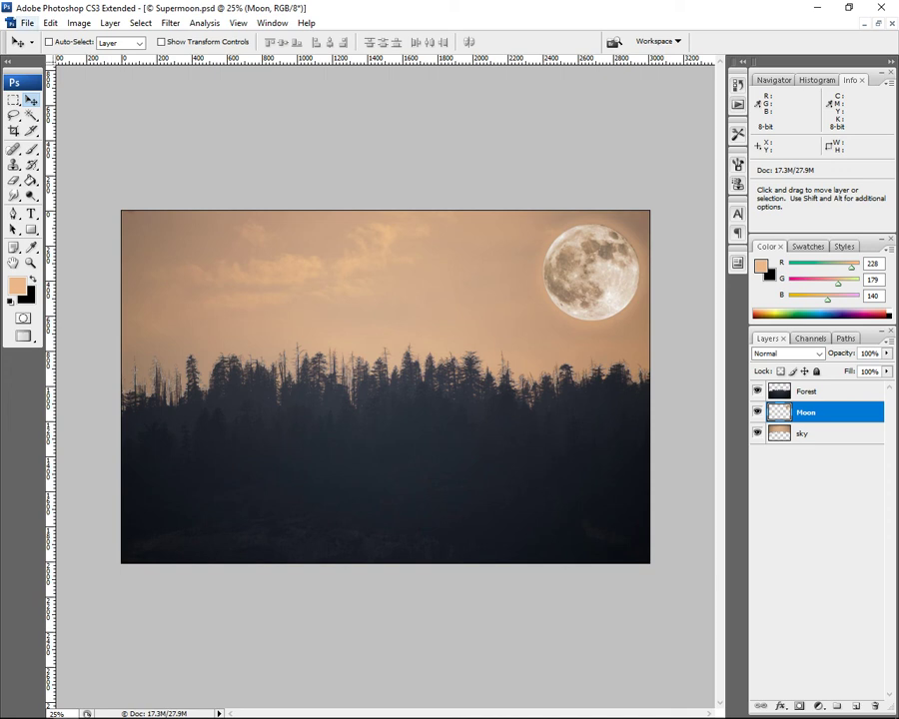
{"action": "left_click", "coordinate": [27, 22]}
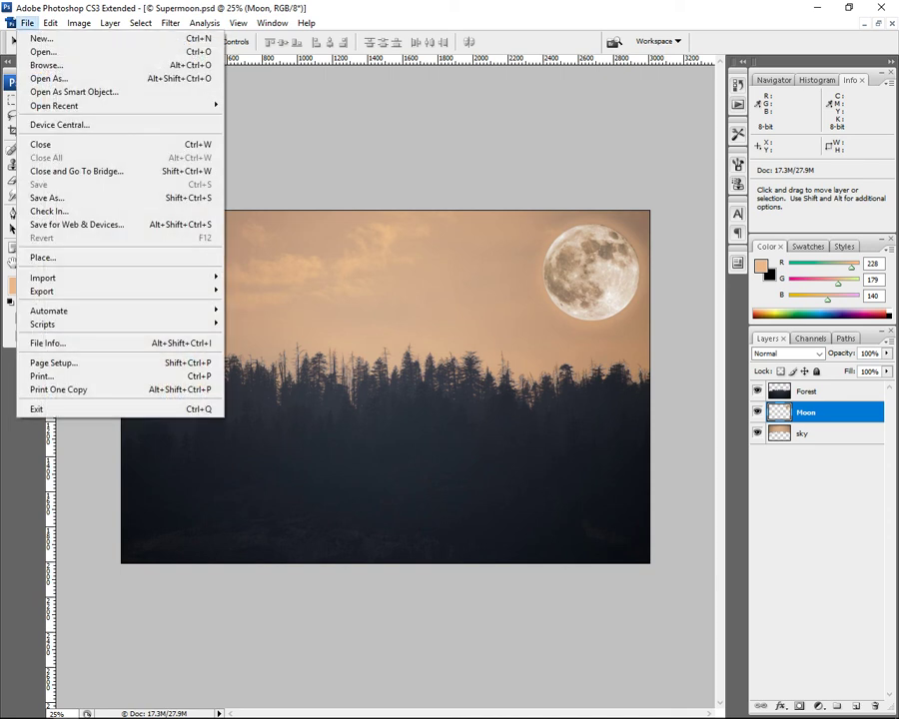
{"action": "mouse_move", "coordinate": [78, 22]}
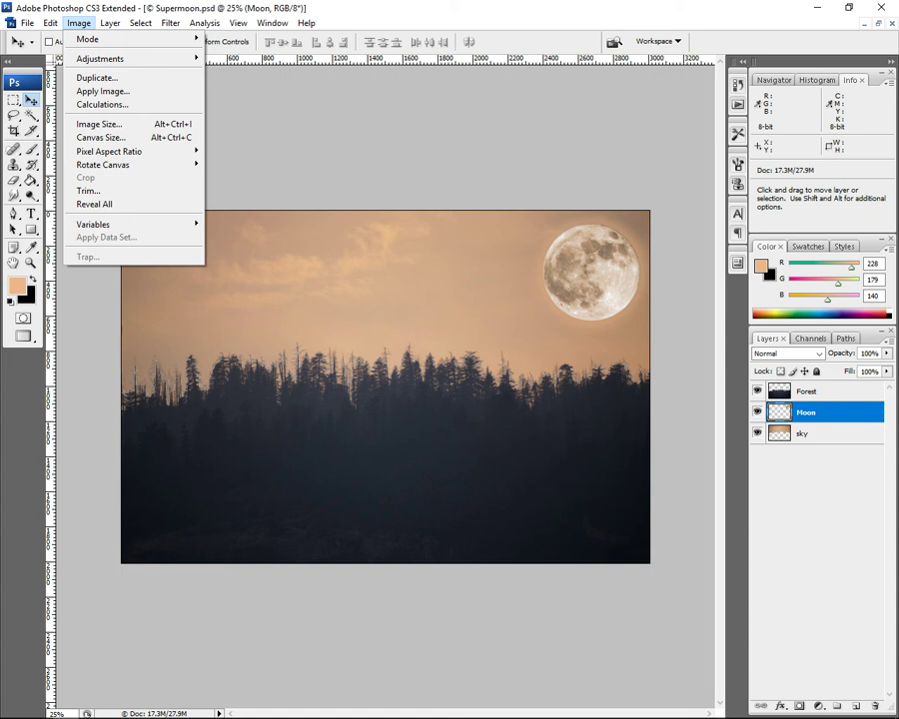
{"action": "key", "text": "Escape"}
{"action": "left_click", "coordinate": [27, 22]}
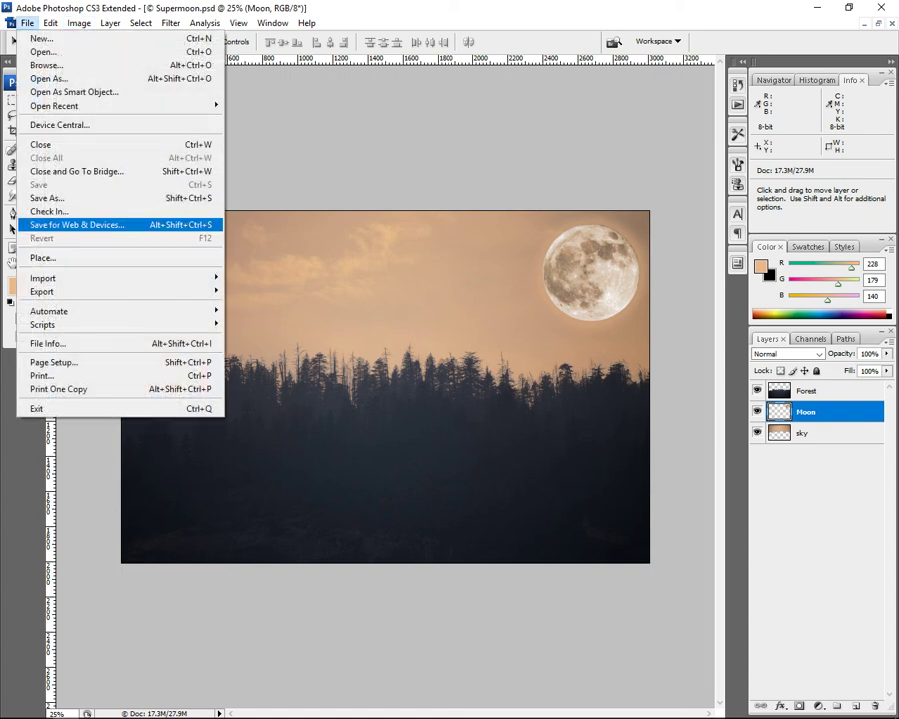
{"action": "key", "text": "Return"}
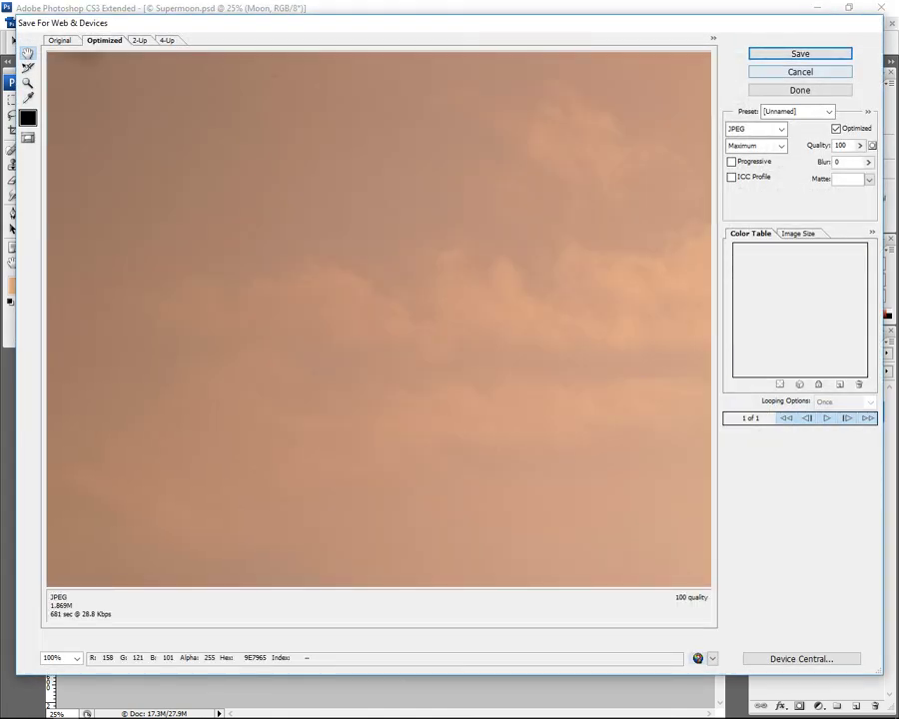
{"action": "left_click", "coordinate": [800, 72]}
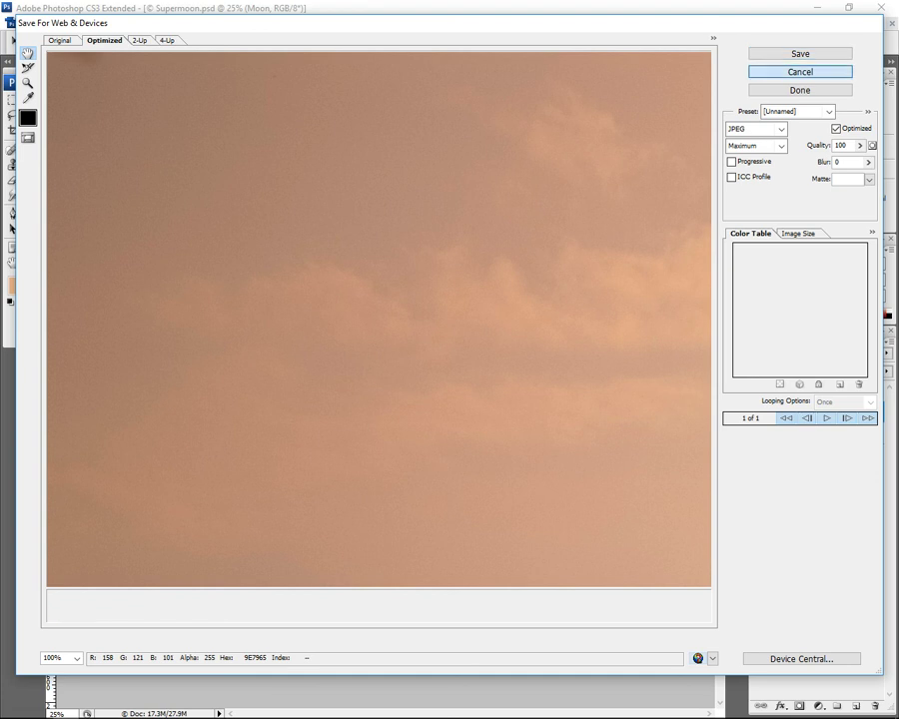
{"action": "key", "text": "Return"}
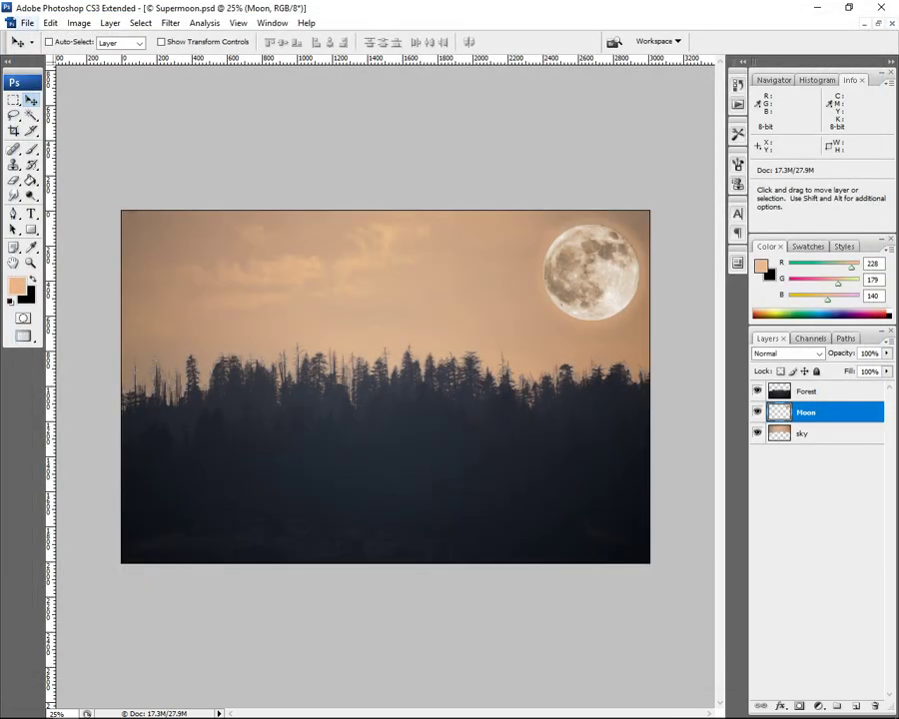
{"action": "key", "text": "alt"}
Start a Save for Web & Devices export of the supermoon composition
{"action": "left_click", "coordinate": [27, 23]}
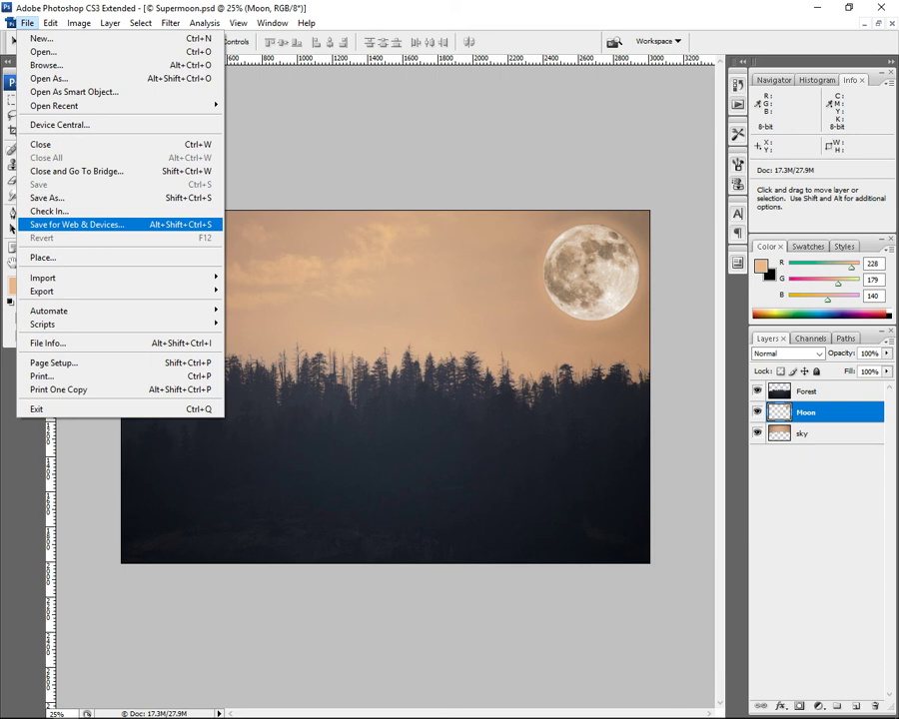
{"action": "left_click", "coordinate": [77, 225]}
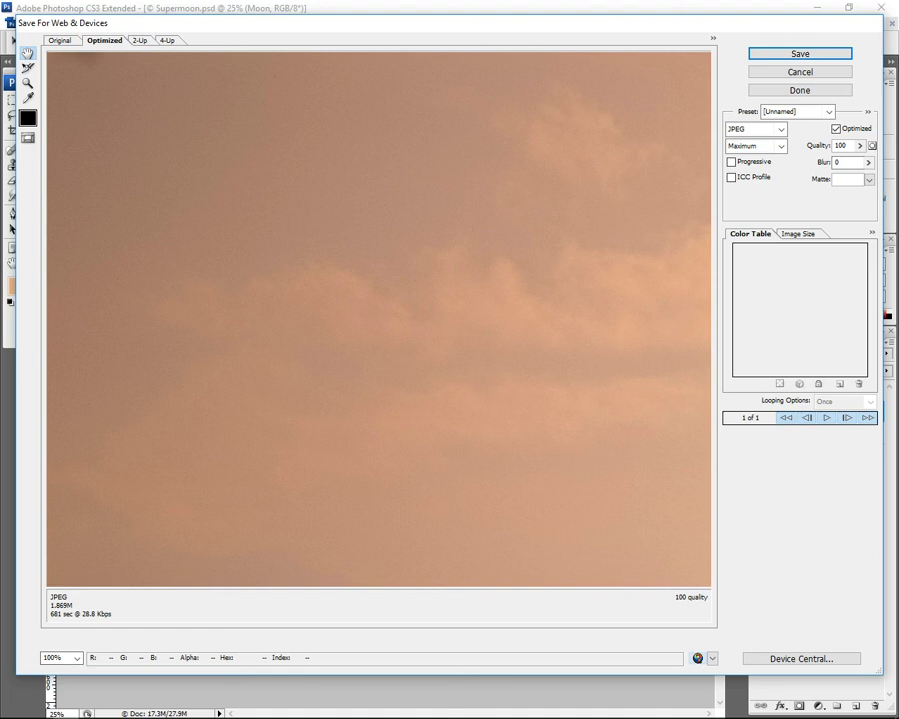
Lower the JPEG quality to 0 and inspect the sky, trees and moon in the optimized preview
{"action": "left_click", "coordinate": [860, 145]}
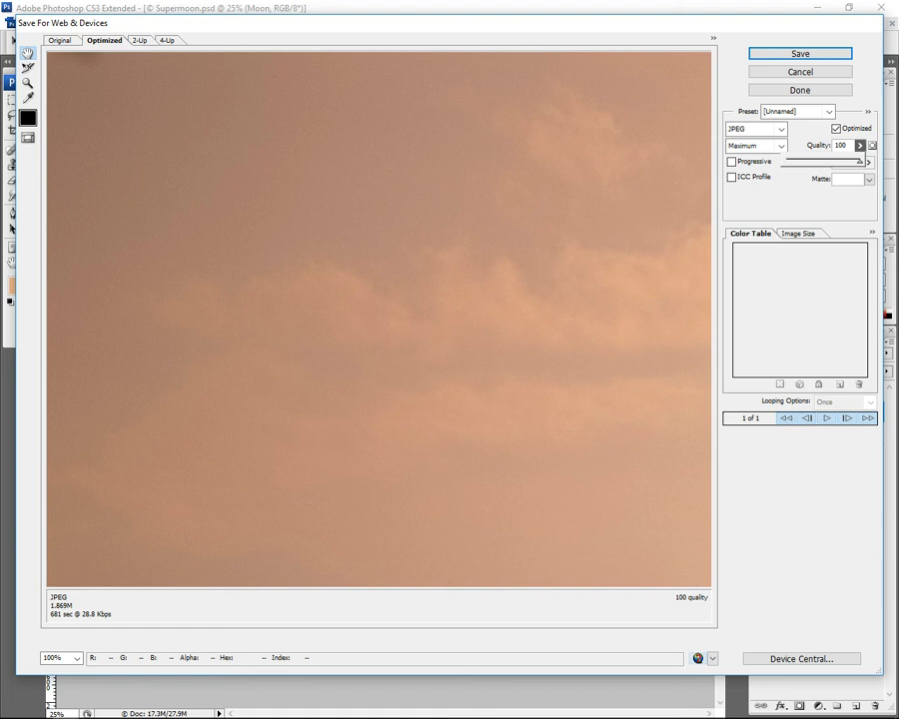
{"action": "left_click_drag", "start_coordinate": [859, 161], "coordinate": [787, 161]}
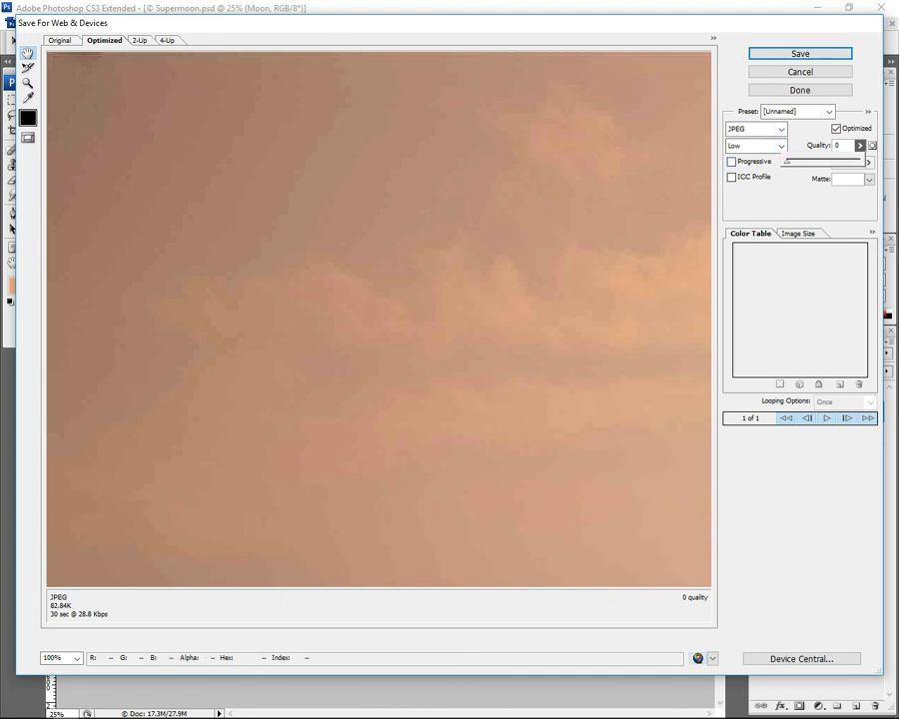
{"action": "left_click_drag", "start_coordinate": [677, 307], "coordinate": [378, 219]}
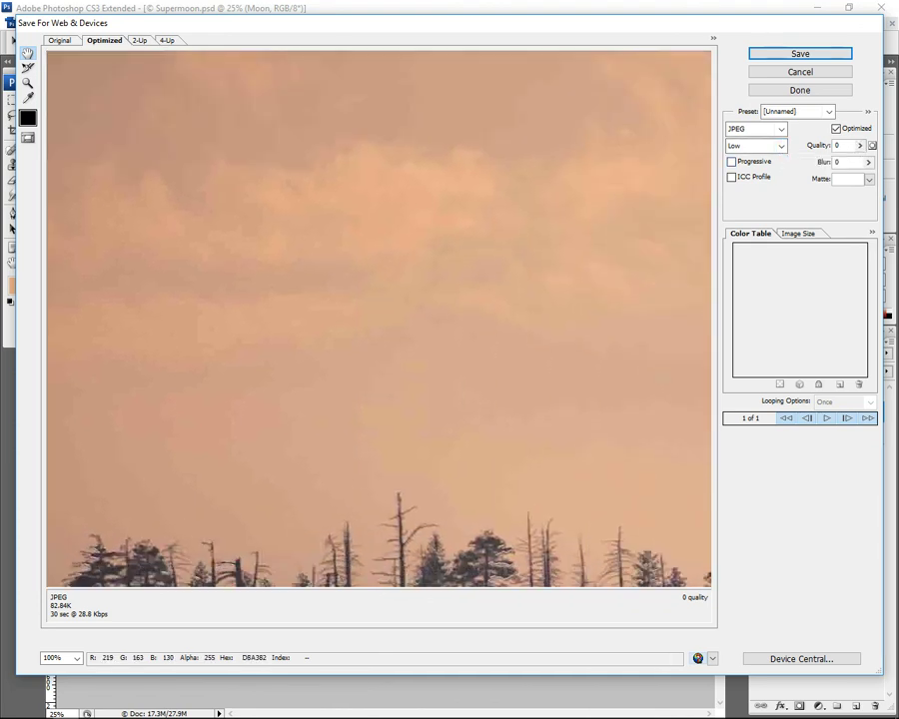
{"action": "left_click_drag", "start_coordinate": [639, 330], "coordinate": [162, 284]}
{"action": "left_click_drag", "start_coordinate": [600, 250], "coordinate": [321, 390]}
{"action": "left_click_drag", "start_coordinate": [664, 229], "coordinate": [334, 186]}
{"action": "left_click_drag", "start_coordinate": [539, 173], "coordinate": [535, 215]}
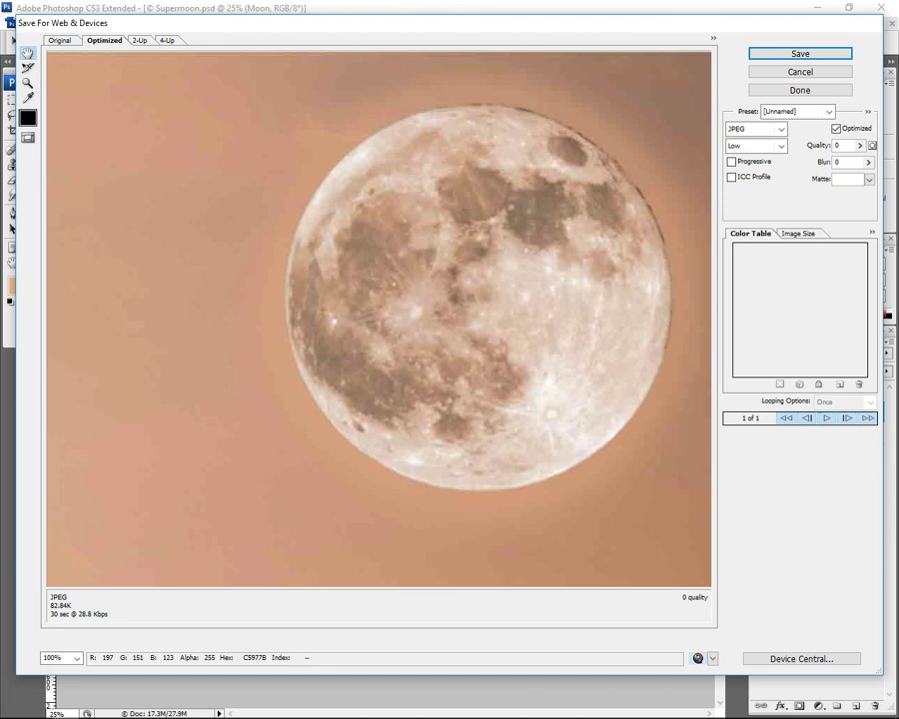
Set the JPEG export quality to 100
{"action": "left_click", "coordinate": [860, 145]}
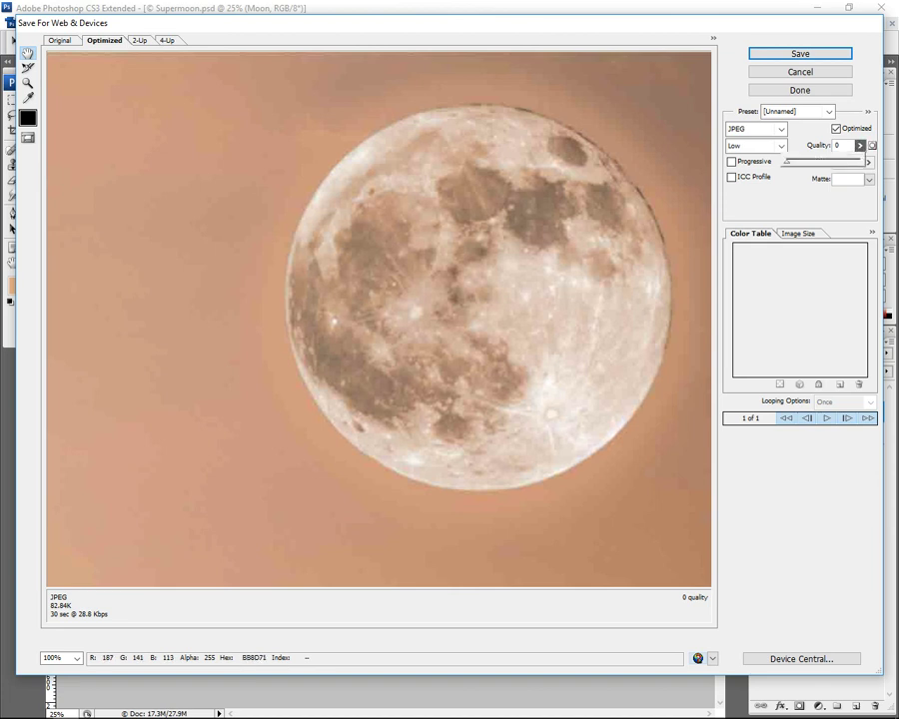
{"action": "left_click_drag", "start_coordinate": [788, 160], "coordinate": [861, 160]}
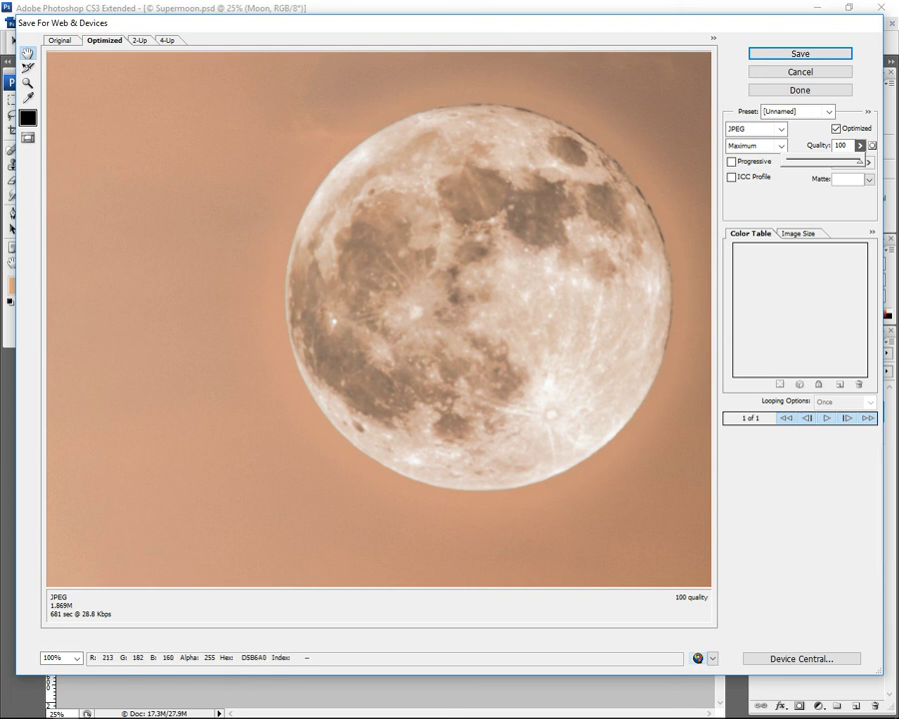
{"action": "left_click", "coordinate": [860, 146]}
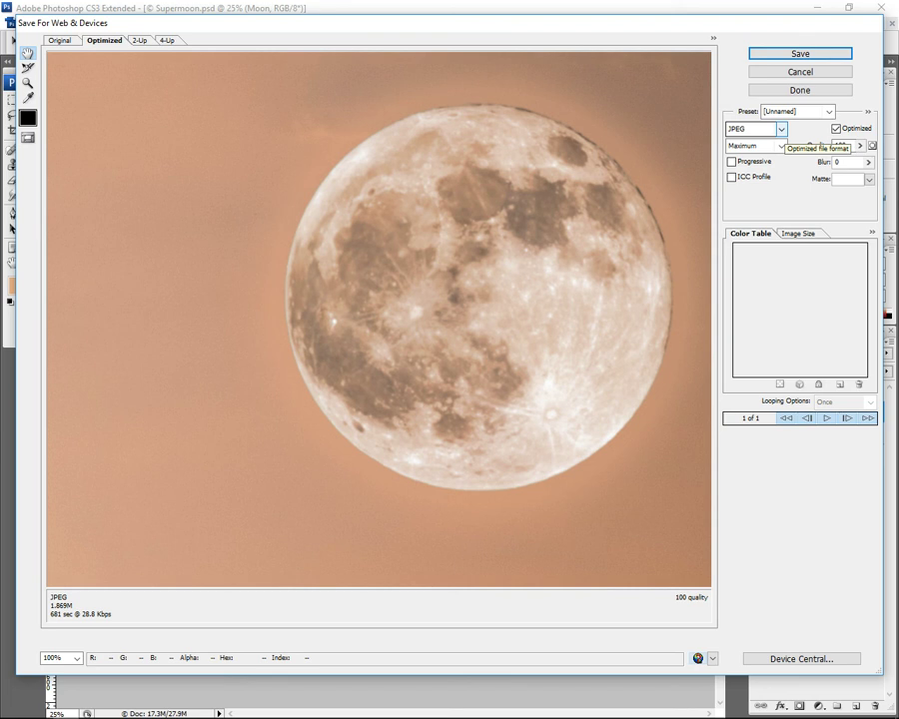
{"action": "left_click", "coordinate": [780, 130]}
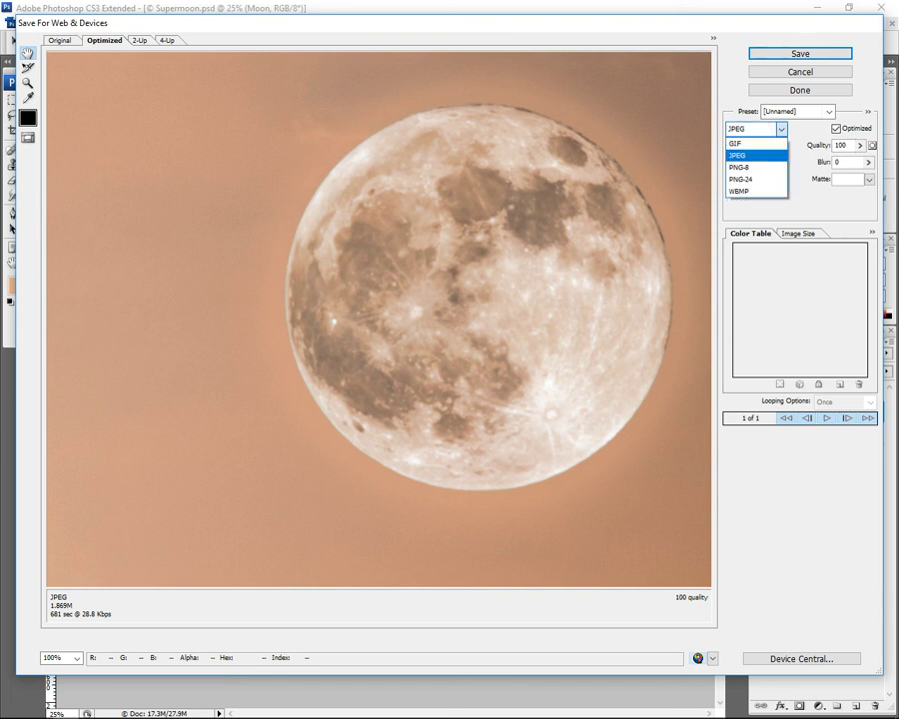
{"action": "key", "text": "Up"}
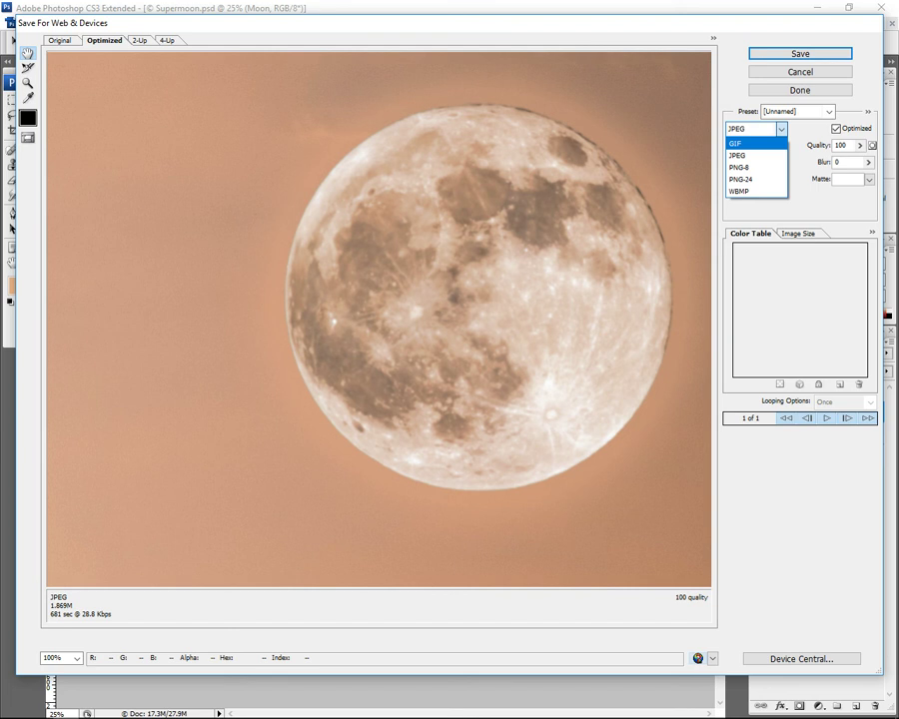
{"action": "key", "text": "Down"}
{"action": "key", "text": "Down"}
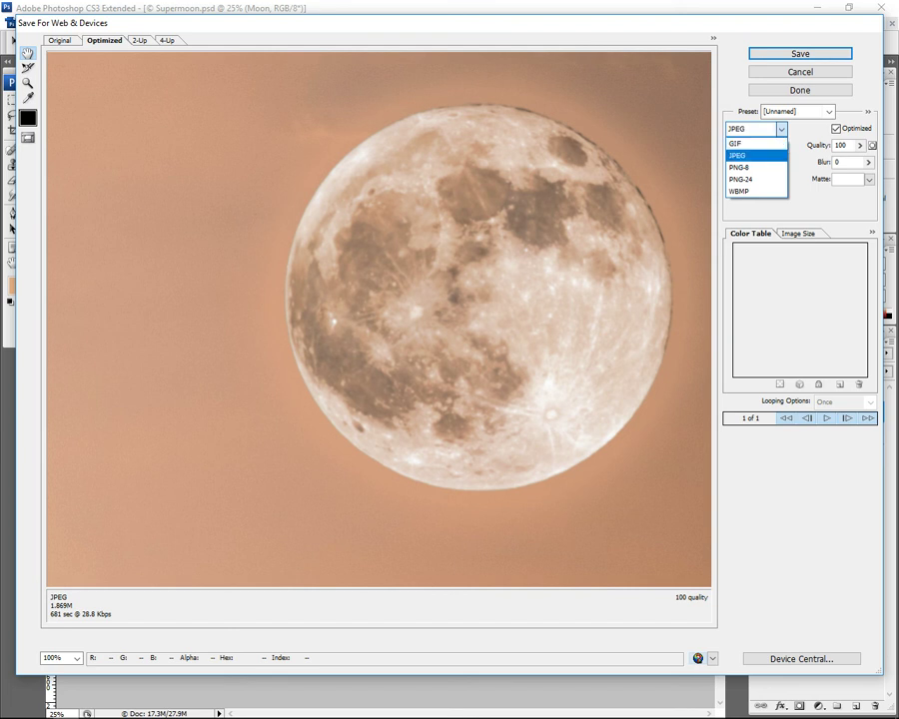
{"action": "key", "text": "Up"}
{"action": "key", "text": "Up"}
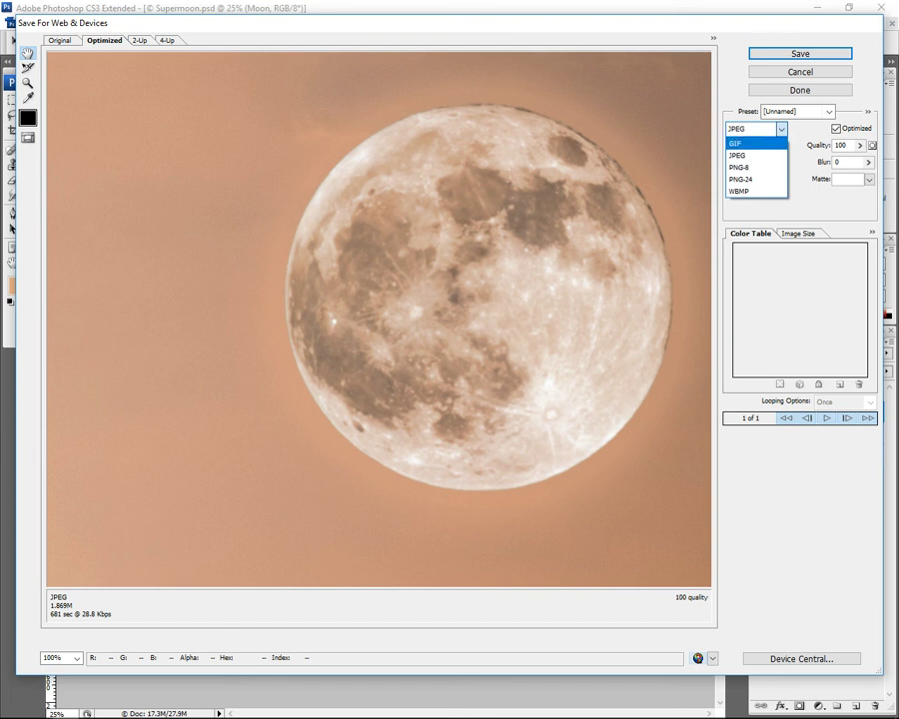
{"action": "key", "text": "Escape"}
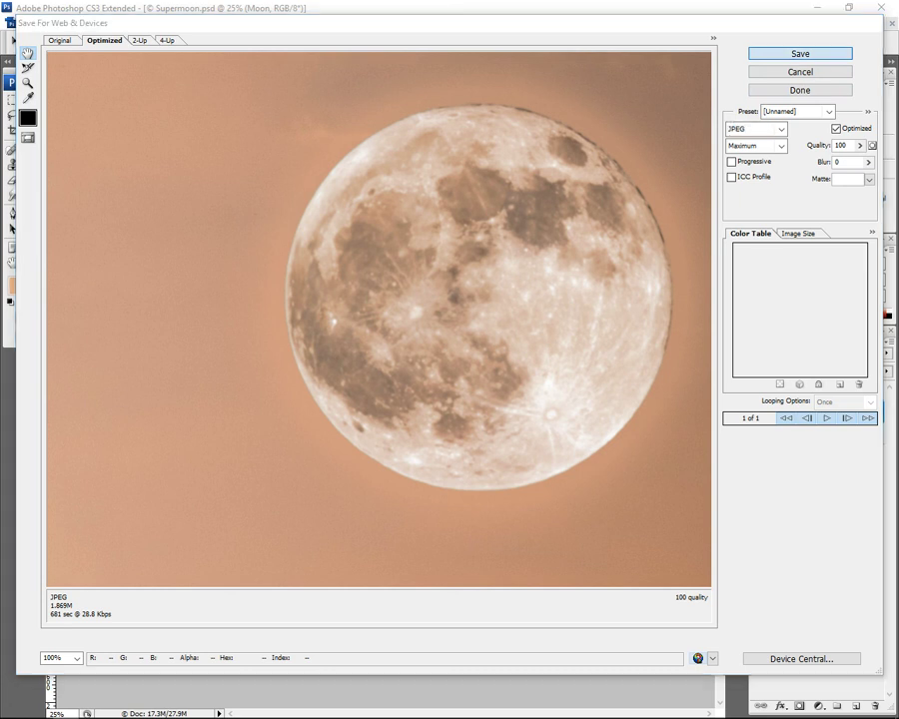
Save the optimized image to the Desktop as Supermoon.jpg with the Images Only type and Default Settings
{"action": "key", "text": "Return"}
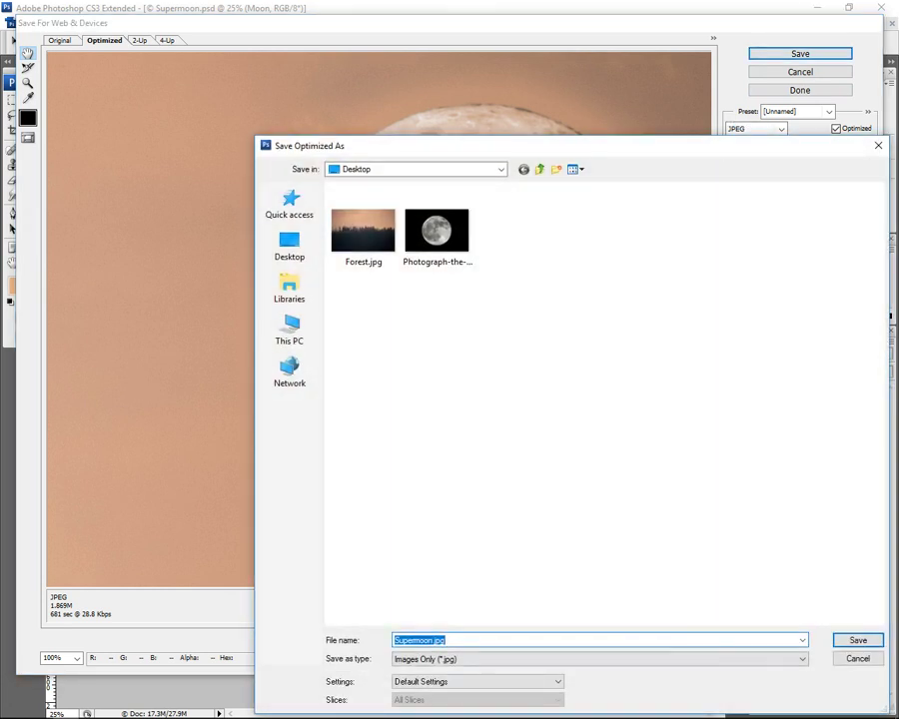
{"action": "left_click", "coordinate": [445, 640]}
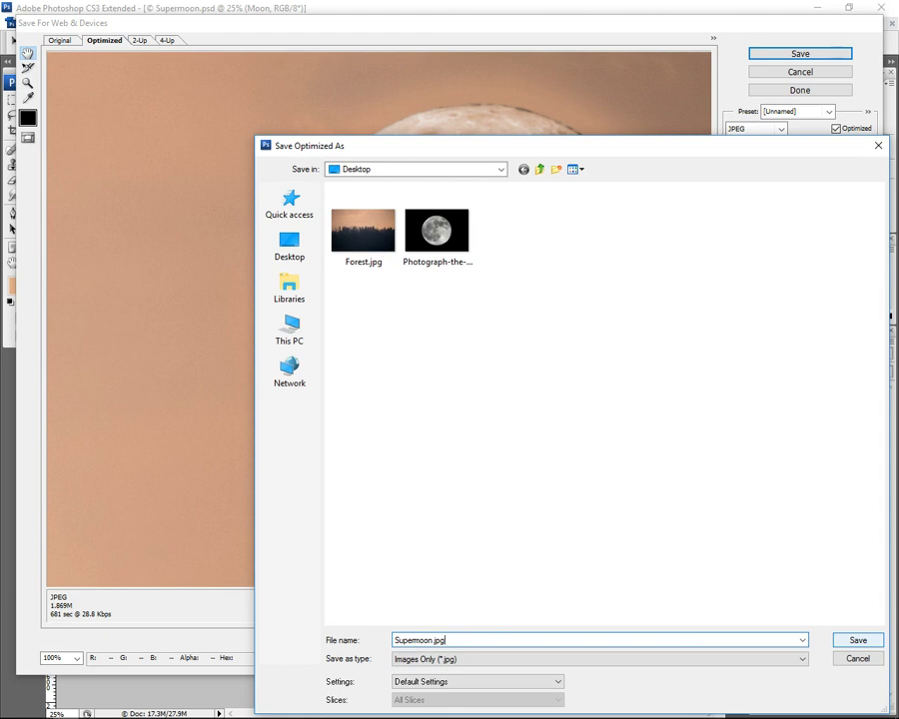
{"action": "key", "text": "Return"}
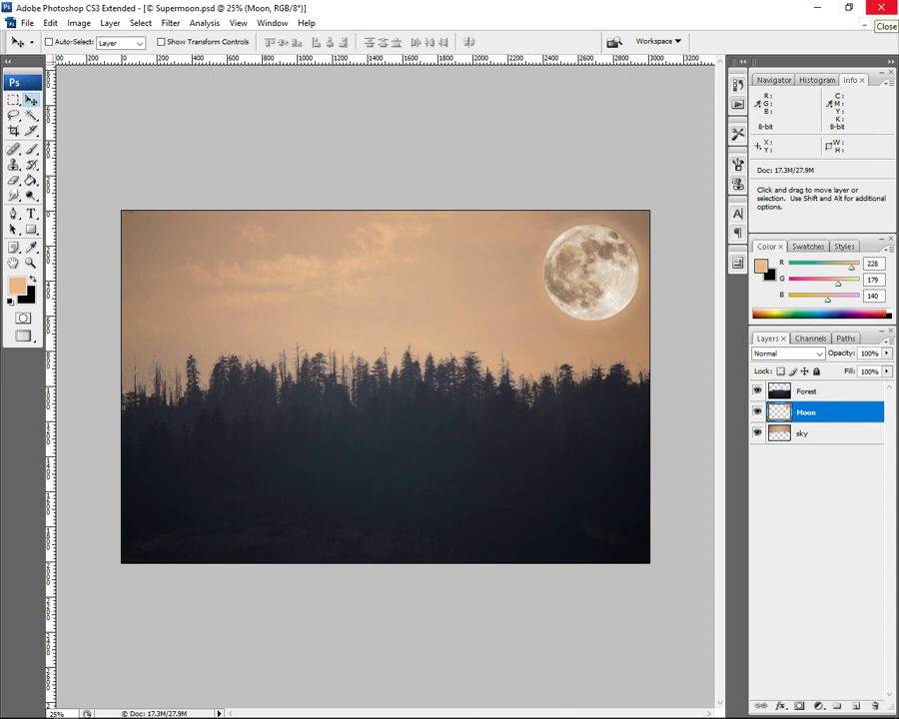
Minimize Photoshop and open the exported Supermoon.jpg from the desktop in the Photos app
{"action": "left_click", "coordinate": [820, 7]}
{"action": "left_click", "coordinate": [25, 200]}
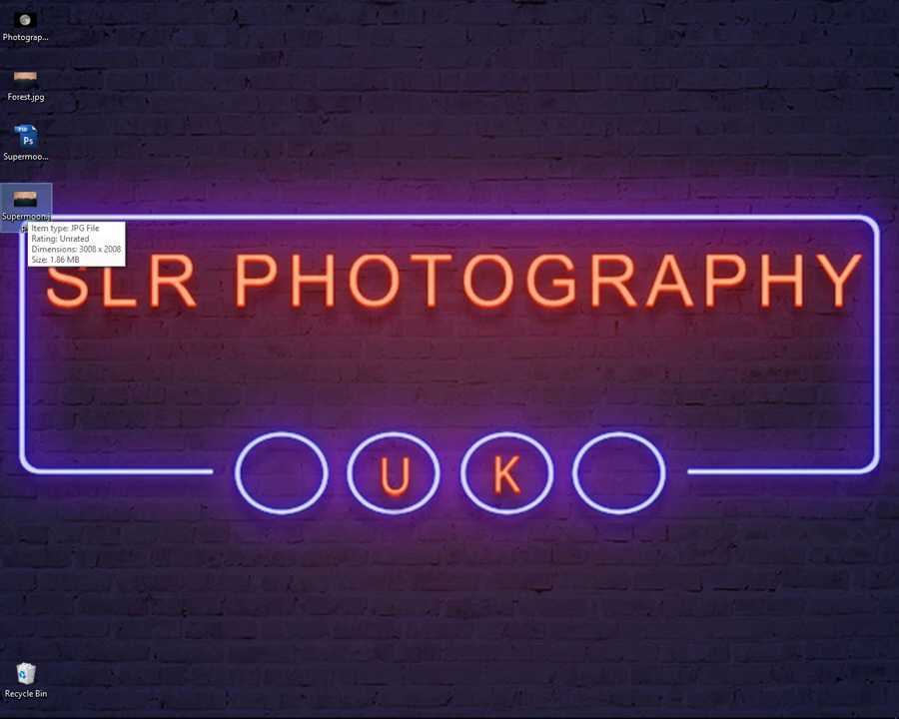
{"action": "right_click", "coordinate": [27, 205]}
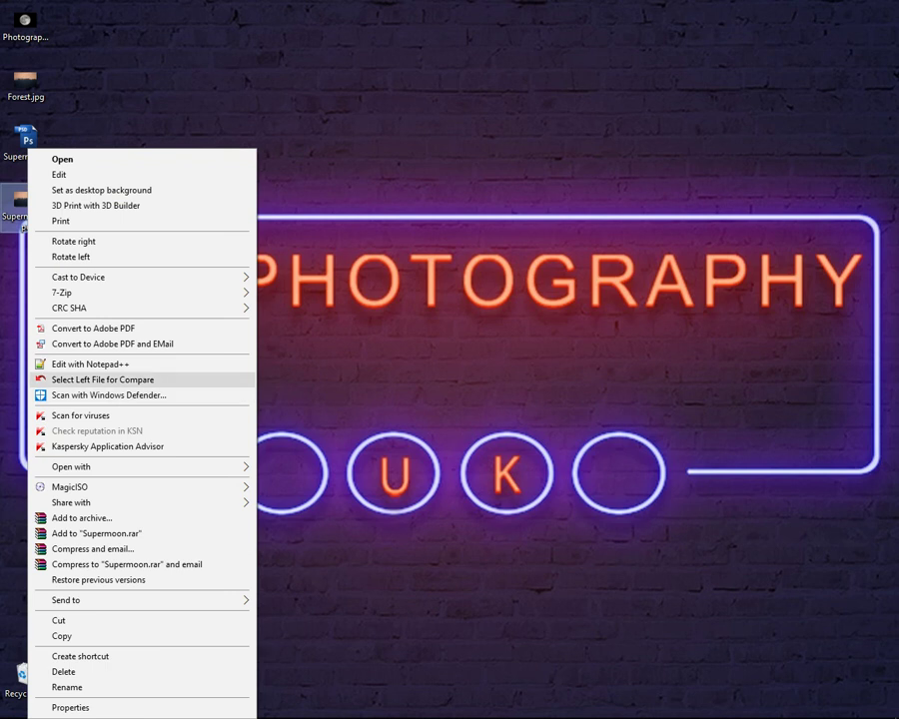
{"action": "mouse_move", "coordinate": [100, 466]}
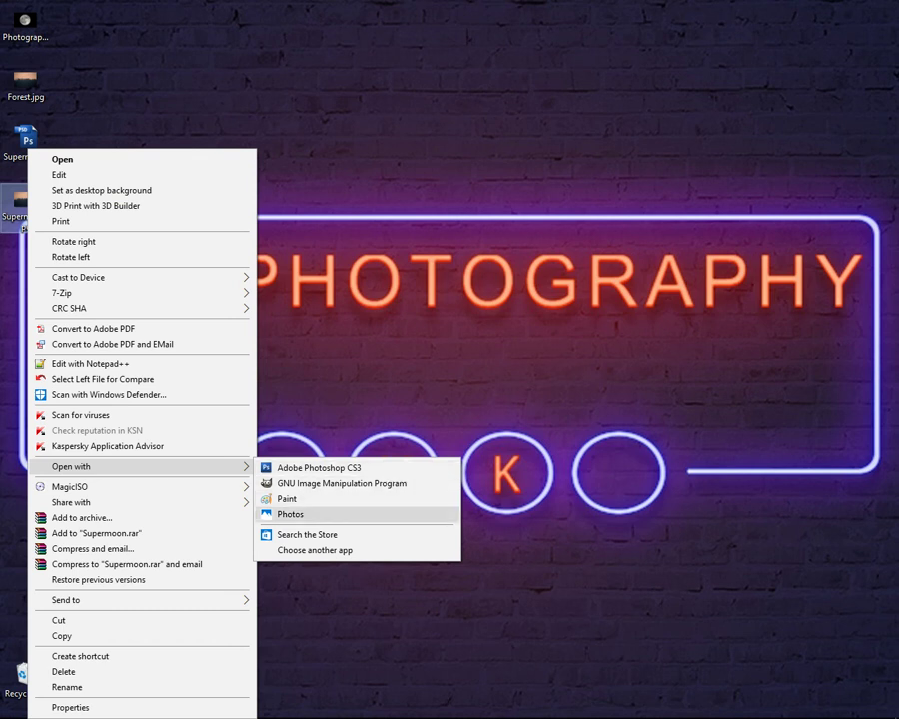
{"action": "left_click", "coordinate": [290, 514]}
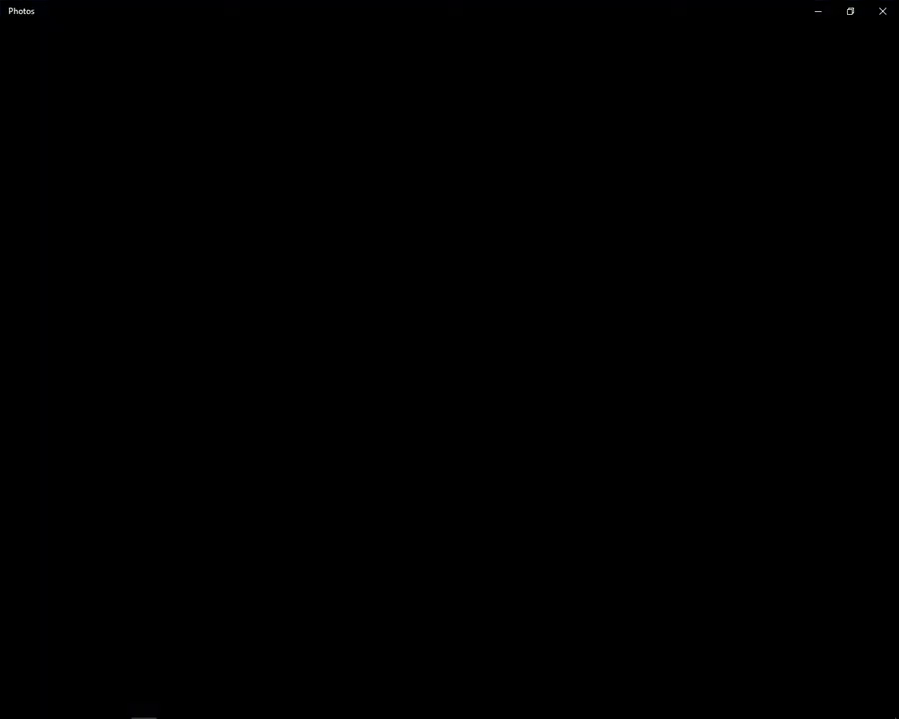